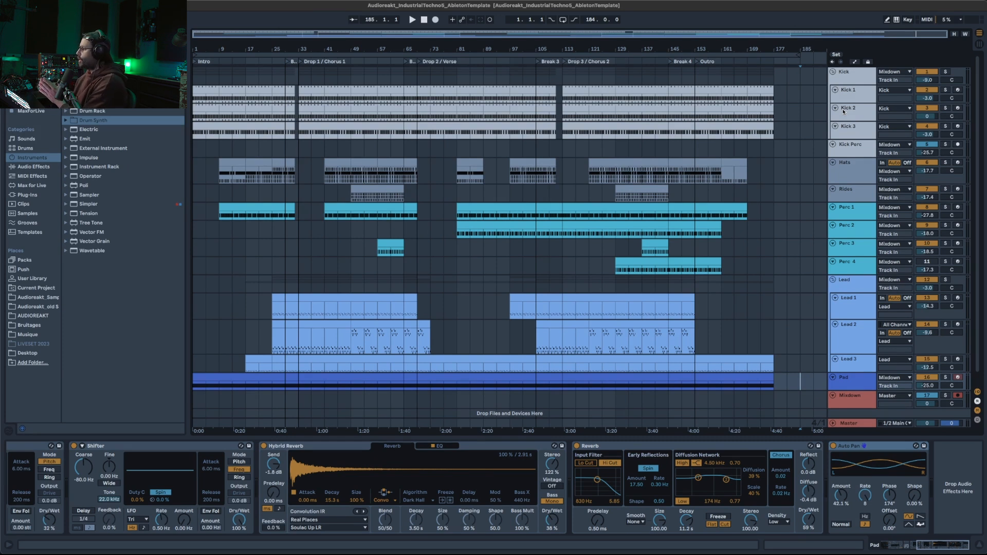
Solo the Lead group and audition it from bar 41 in Drop 1 / Chorus 1, then clear the solo.
{"action": "left_click", "coordinate": [805, 106]}
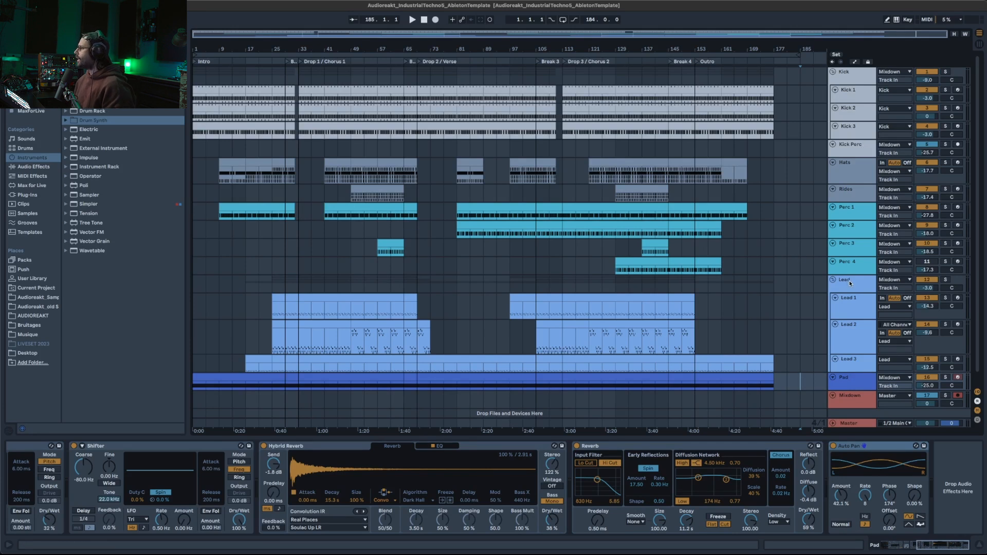
{"action": "scroll", "coordinate": [850, 283], "scroll_direction": "down", "scroll_amount": 1}
{"action": "left_click", "coordinate": [945, 286]}
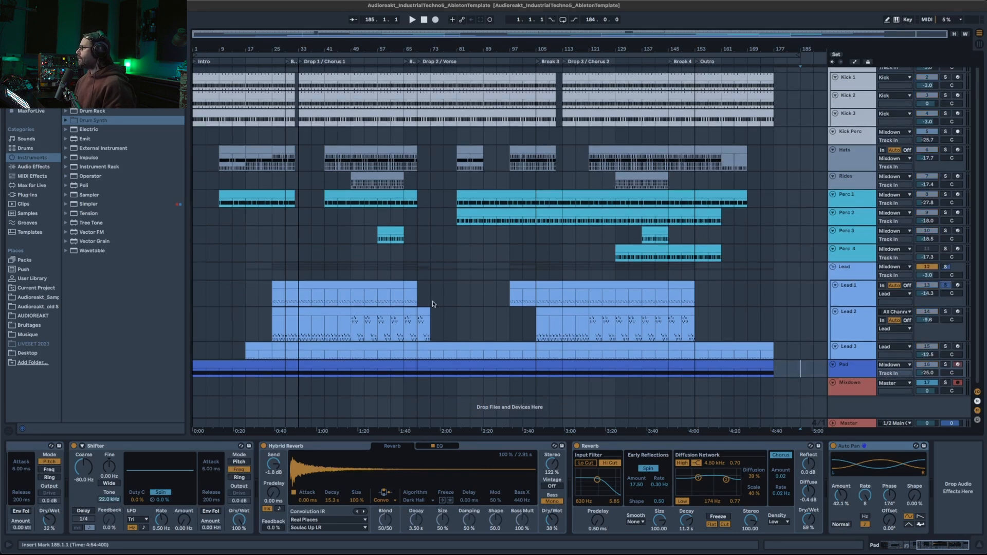
{"action": "left_click", "coordinate": [326, 296]}
{"action": "key", "text": "space"}
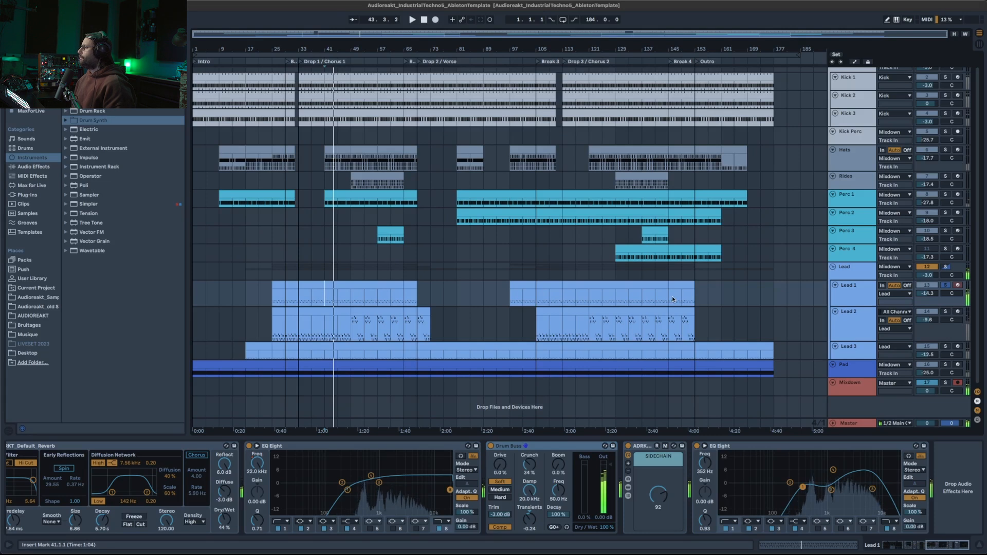
{"action": "left_click", "coordinate": [797, 302]}
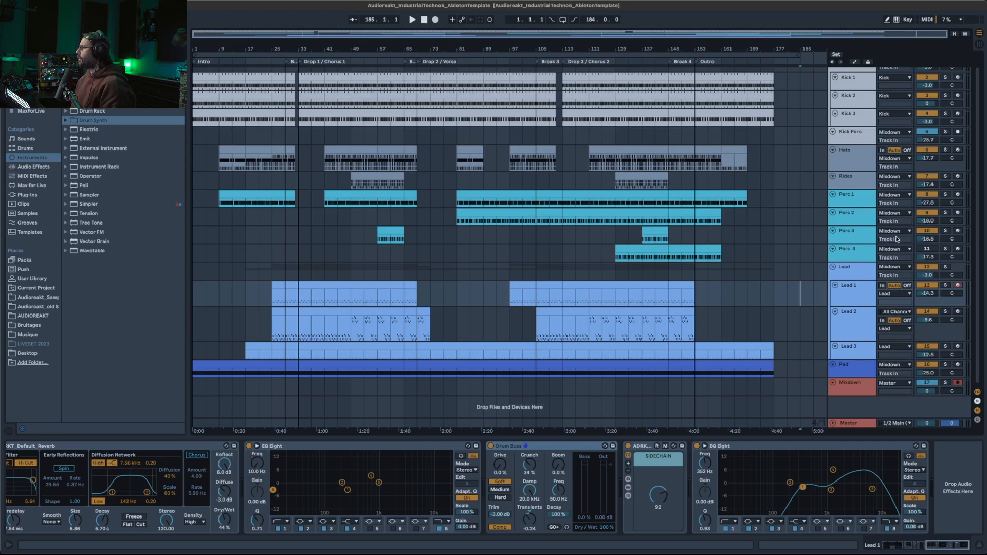
Solo the Perc 2 track and audition it from the start of its clip at bar 81.
{"action": "left_click", "coordinate": [945, 213]}
{"action": "left_click", "coordinate": [478, 213]}
{"action": "key", "text": "space"}
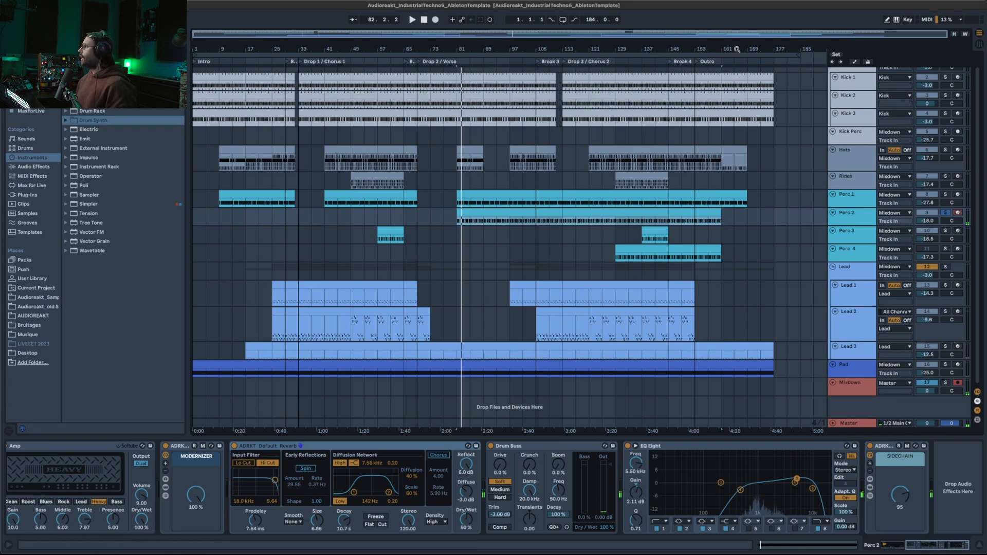
Switch to Session View to examine the clips and break scenes, then return to Arrangement View.
{"action": "key", "text": "Tab"}
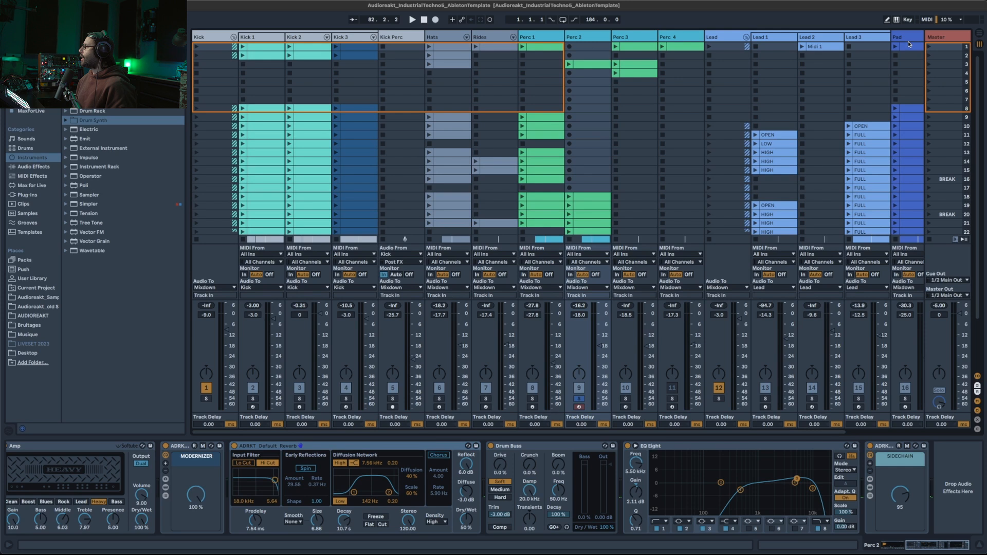
{"action": "scroll", "coordinate": [896, 119], "scroll_direction": "down", "scroll_amount": 5}
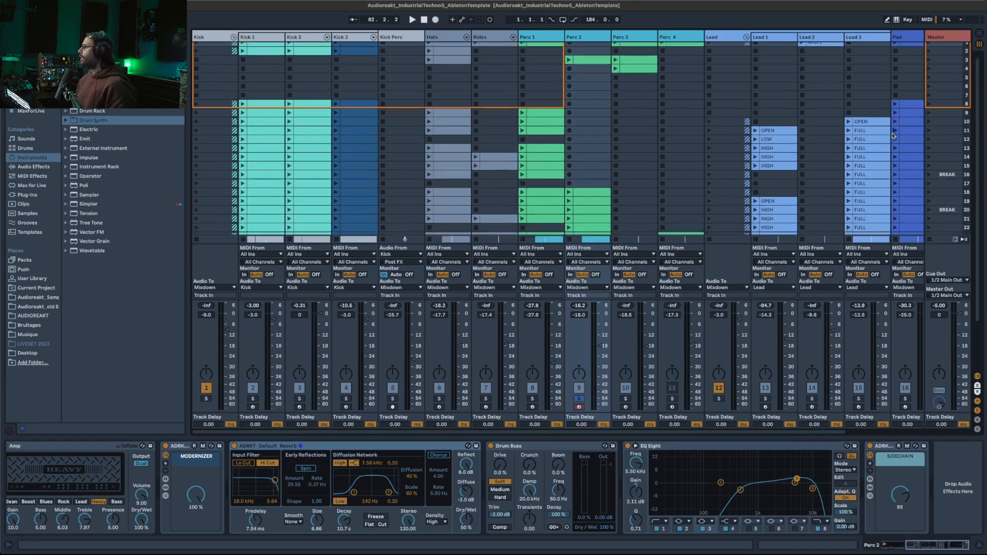
{"action": "scroll", "coordinate": [498, 183], "scroll_direction": "up", "scroll_amount": 5}
{"action": "scroll", "coordinate": [586, 178], "scroll_direction": "down", "scroll_amount": 5}
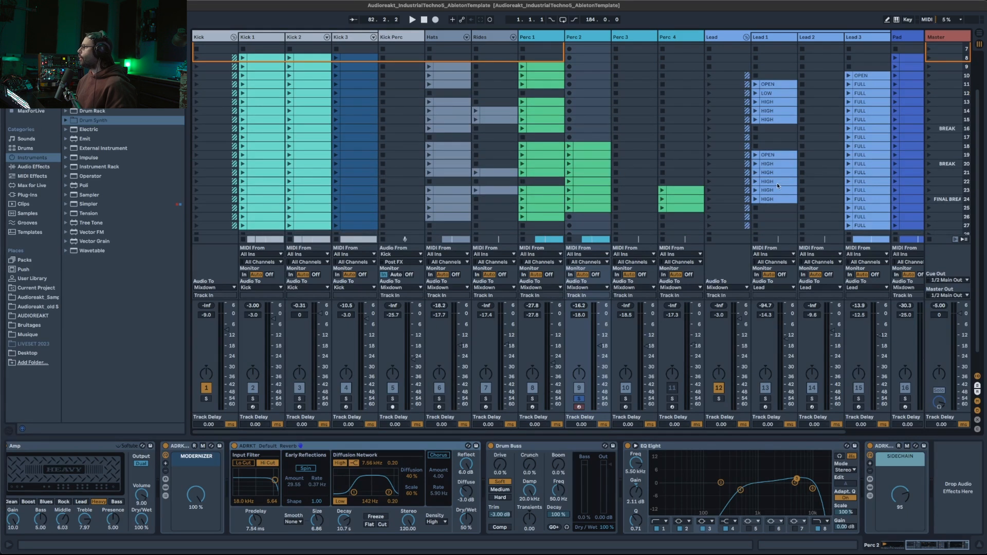
{"action": "key", "text": "Tab"}
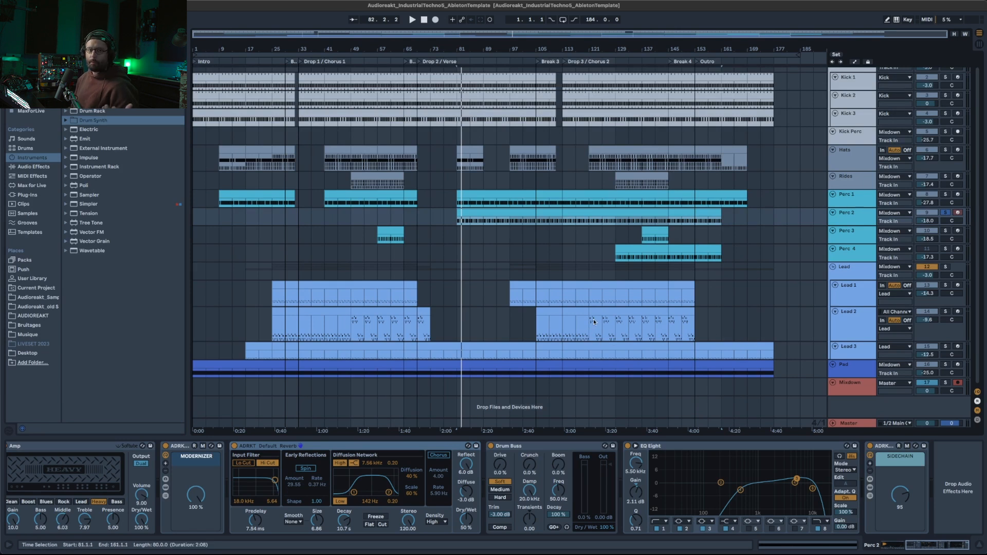
Clear the solo on Perc 2 and play the full arrangement from the beginning.
{"action": "left_click_drag", "start_coordinate": [255, 34], "coordinate": [256, 42]}
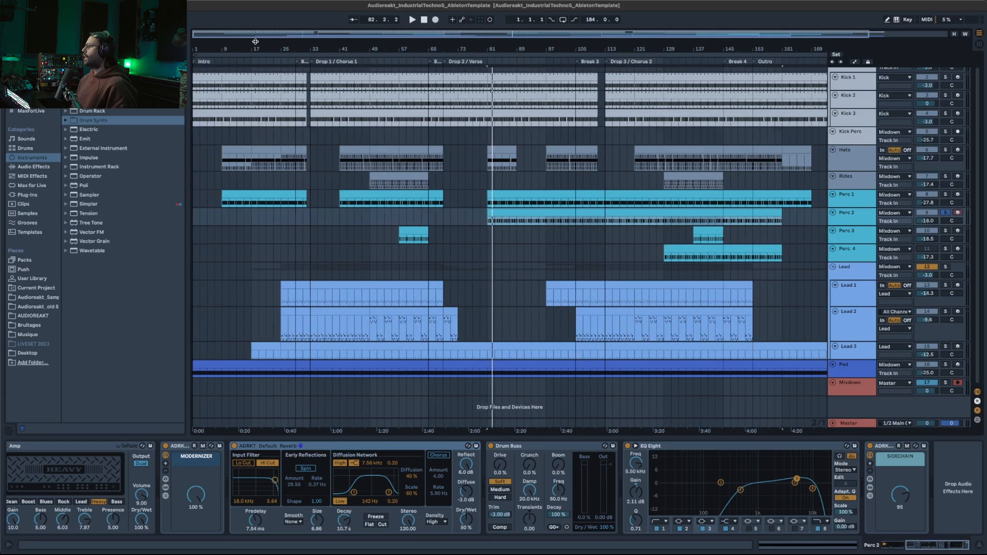
{"action": "left_click", "coordinate": [946, 213]}
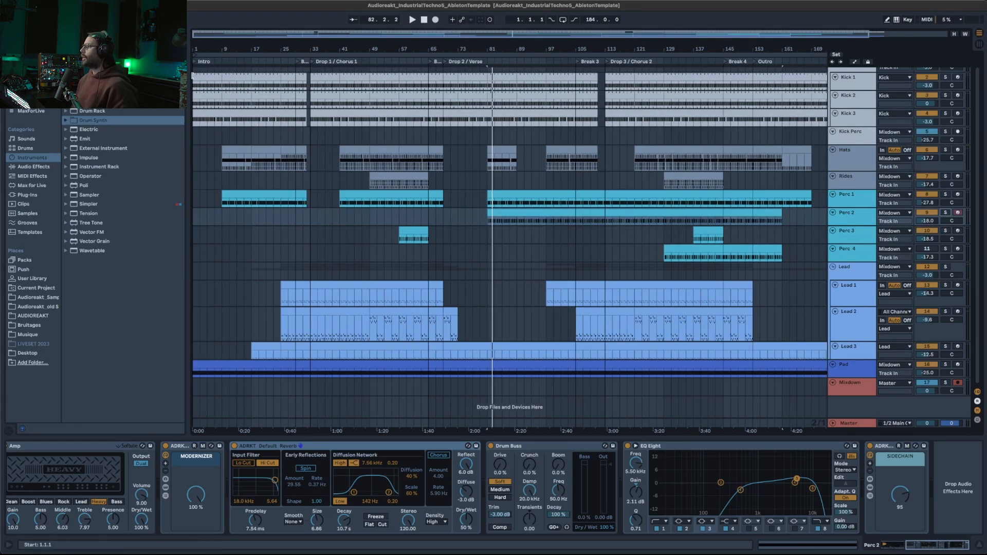
{"action": "left_click", "coordinate": [424, 21]}
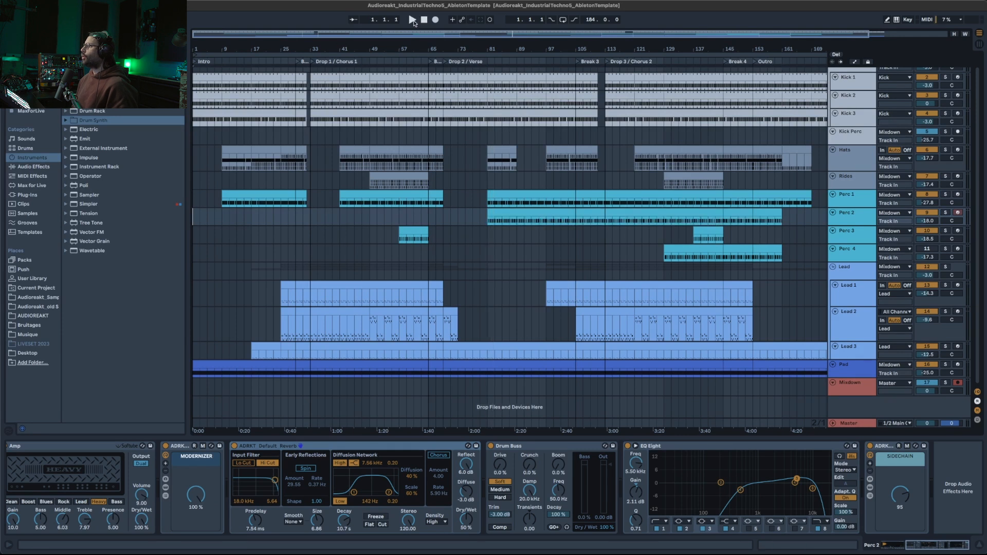
{"action": "left_click", "coordinate": [413, 20]}
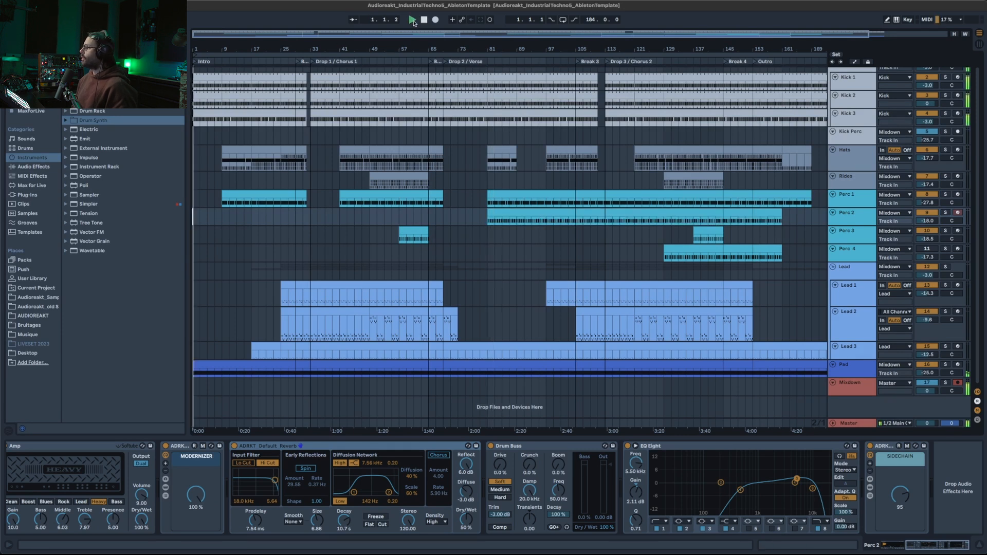
Toggle solo on the Pad track during intro playback to compare it alone and in the mix.
{"action": "left_click", "coordinate": [947, 364]}
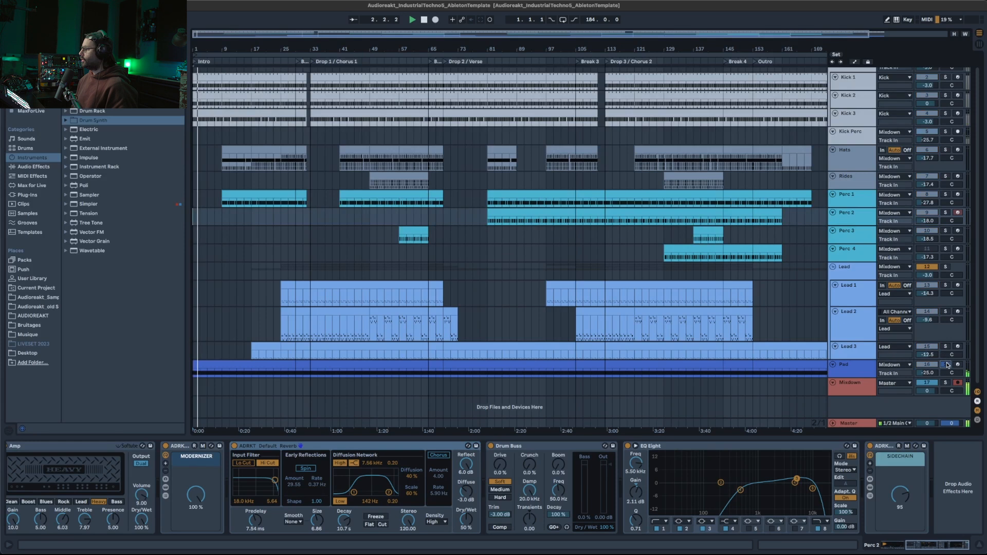
{"action": "left_click", "coordinate": [947, 364]}
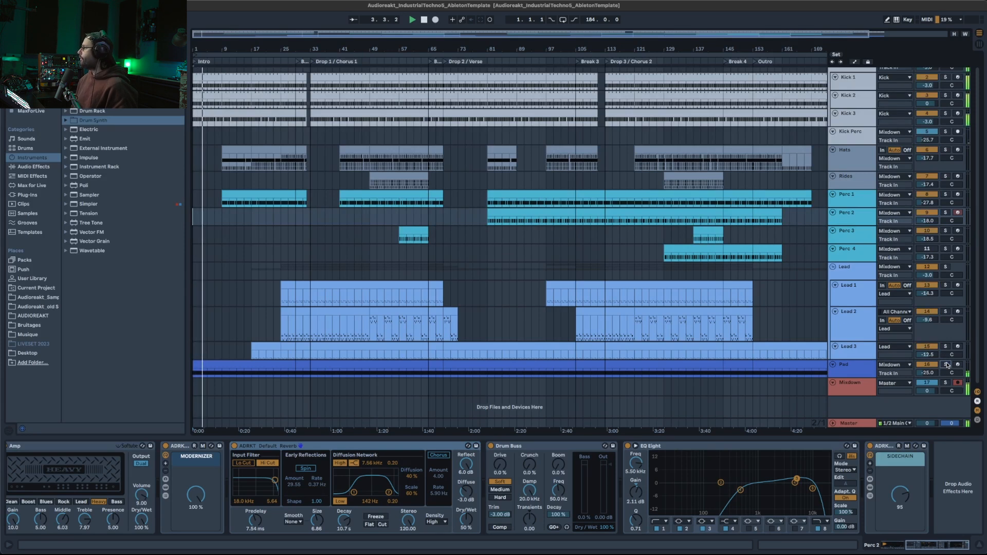
{"action": "scroll", "coordinate": [902, 85], "scroll_direction": "up", "scroll_amount": 2}
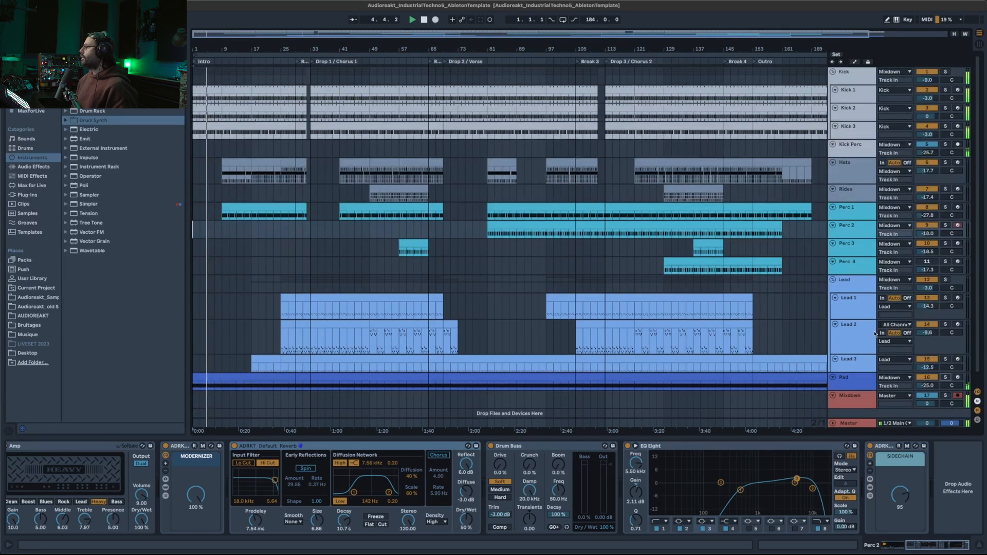
{"action": "left_click", "coordinate": [945, 379]}
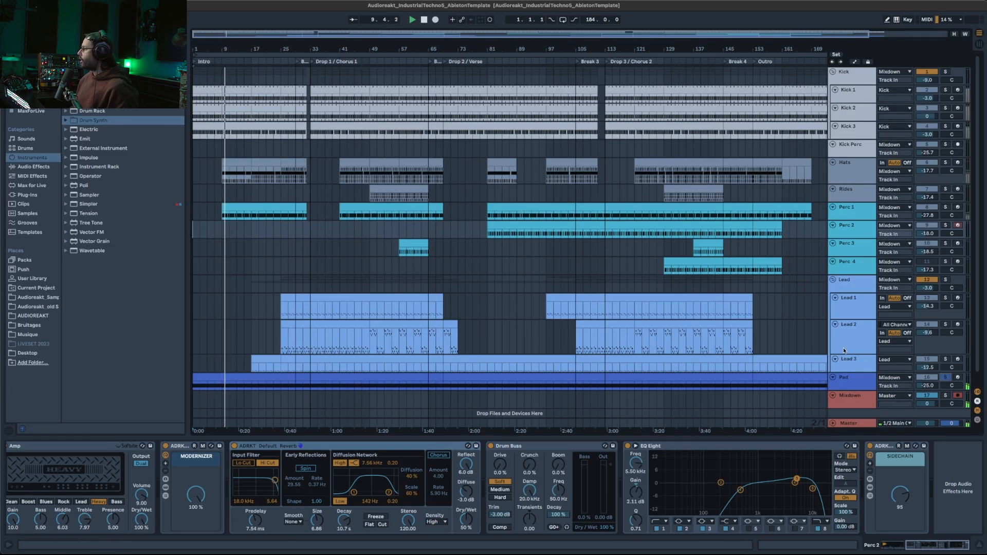
Toggle the solo and activation of Perc 1 during playback to compare the intro with and without it.
{"action": "left_click", "coordinate": [946, 207]}
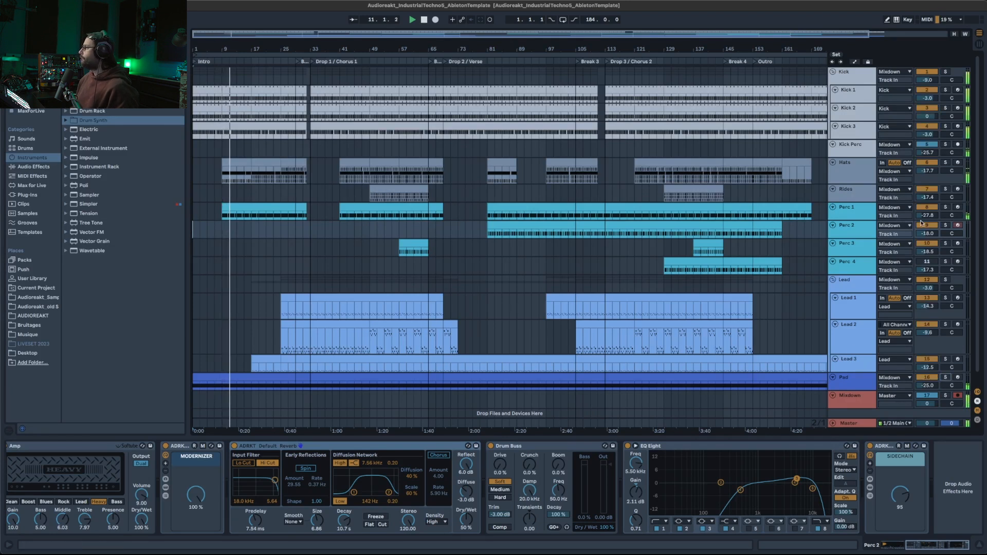
{"action": "left_click", "coordinate": [945, 208]}
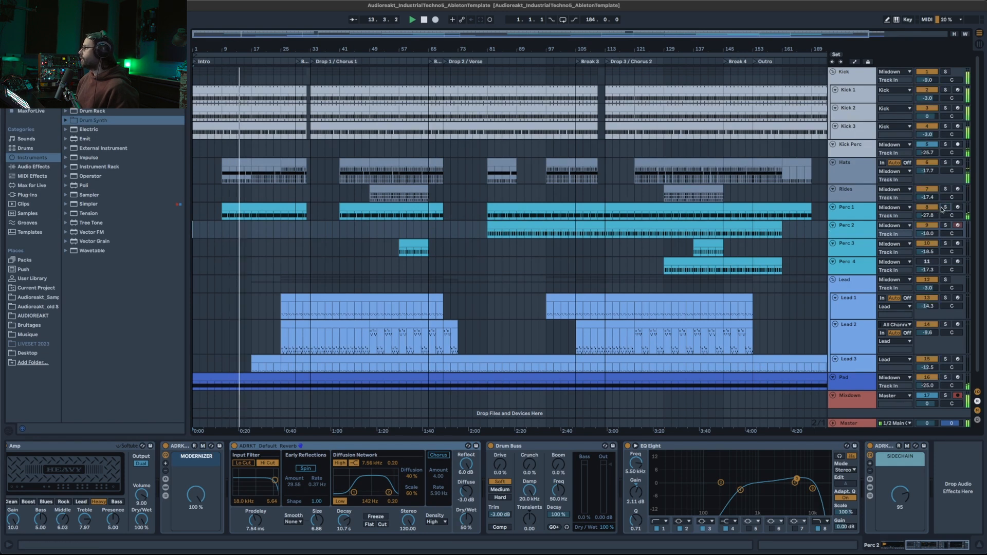
{"action": "left_click", "coordinate": [932, 209]}
{"action": "left_click", "coordinate": [932, 208]}
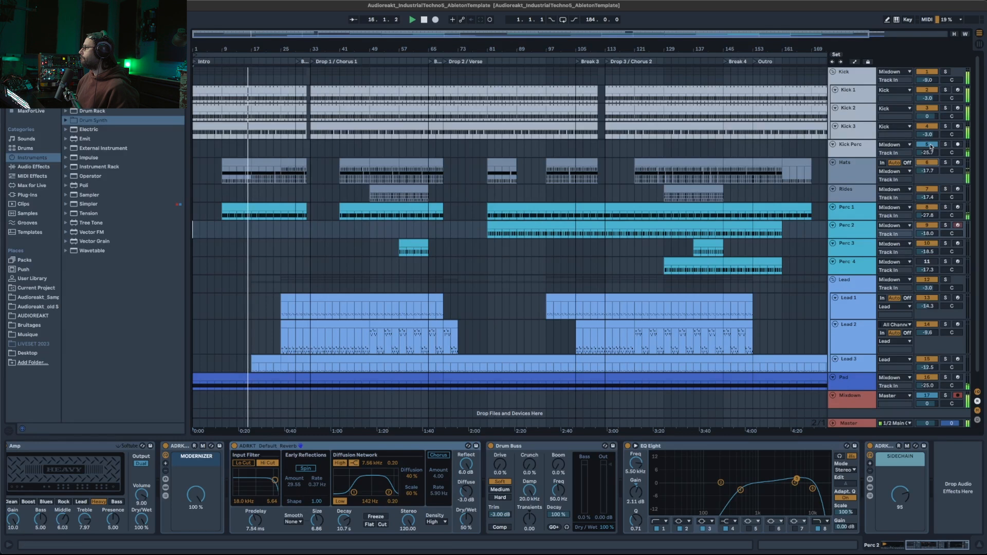
Show the automation lanes, inspect the Mixdown EQ Eight's Device On automation and place the insert marker at bar 15.
{"action": "scroll", "coordinate": [772, 393], "scroll_direction": "down", "scroll_amount": 1}
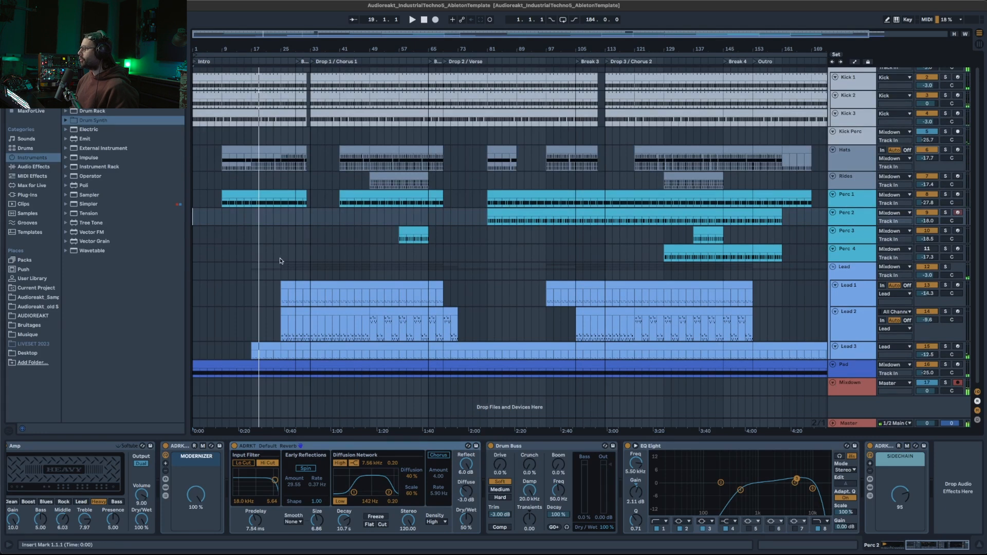
{"action": "left_click", "coordinate": [843, 394]}
{"action": "key", "text": "a"}
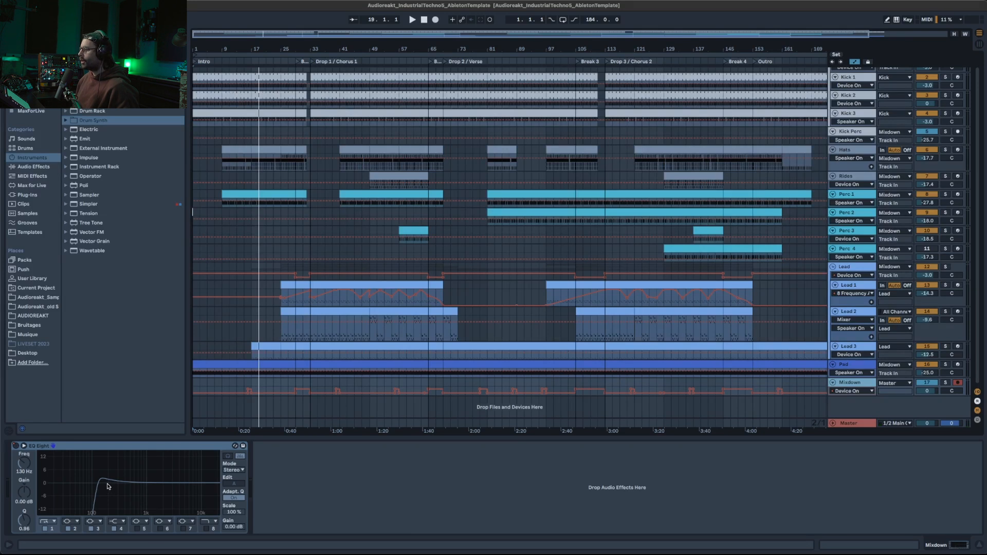
{"action": "left_click", "coordinate": [246, 386]}
{"action": "mouse_move", "coordinate": [268, 36]}
{"action": "left_mouse_down"}
{"action": "mouse_move", "coordinate": [268, 69]}
{"action": "mouse_move", "coordinate": [361, 69]}
{"action": "left_mouse_up"}
{"action": "left_click", "coordinate": [324, 386]}
{"action": "left_click", "coordinate": [333, 386]}
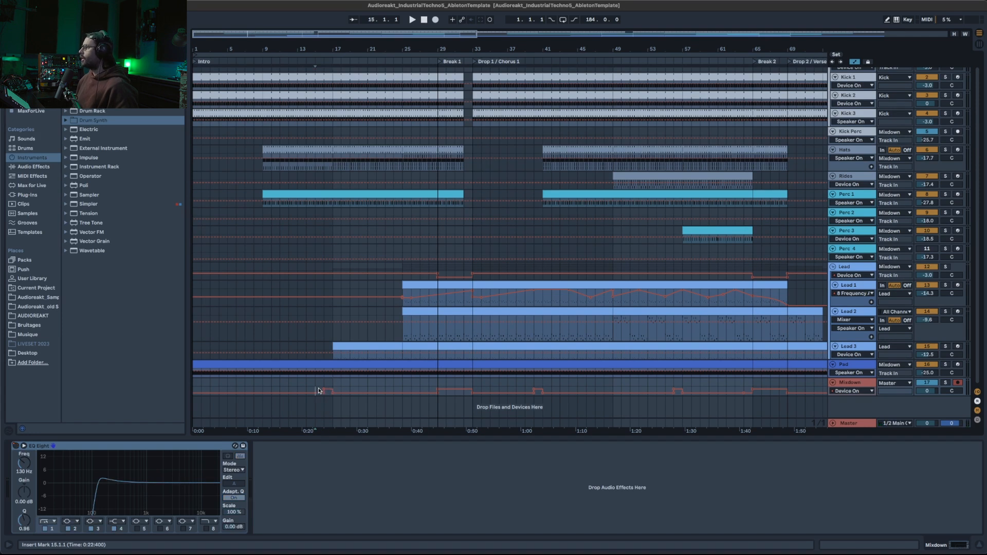
Display the Kick group's devices, play the transition from bar 15 and hide the automation lanes.
{"action": "scroll", "coordinate": [848, 132], "scroll_direction": "up", "scroll_amount": 1}
{"action": "left_click", "coordinate": [847, 73]}
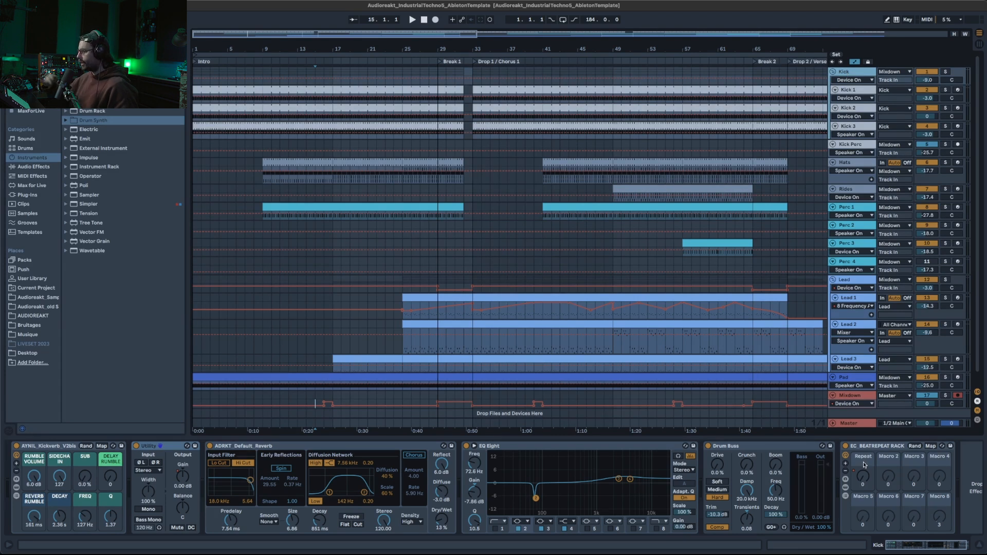
{"action": "key", "text": "space"}
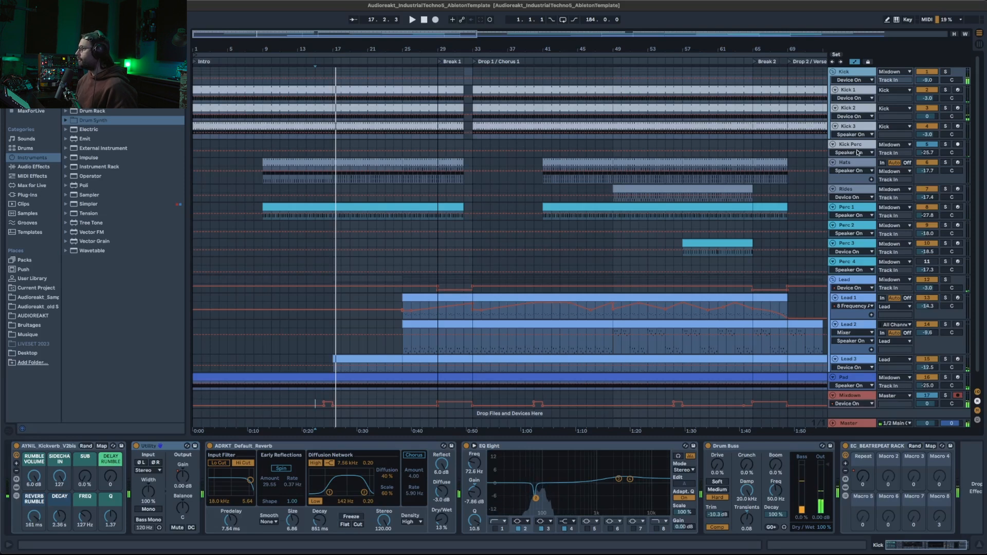
{"action": "key", "text": "a"}
{"action": "left_click_drag", "start_coordinate": [359, 36], "coordinate": [359, 23]}
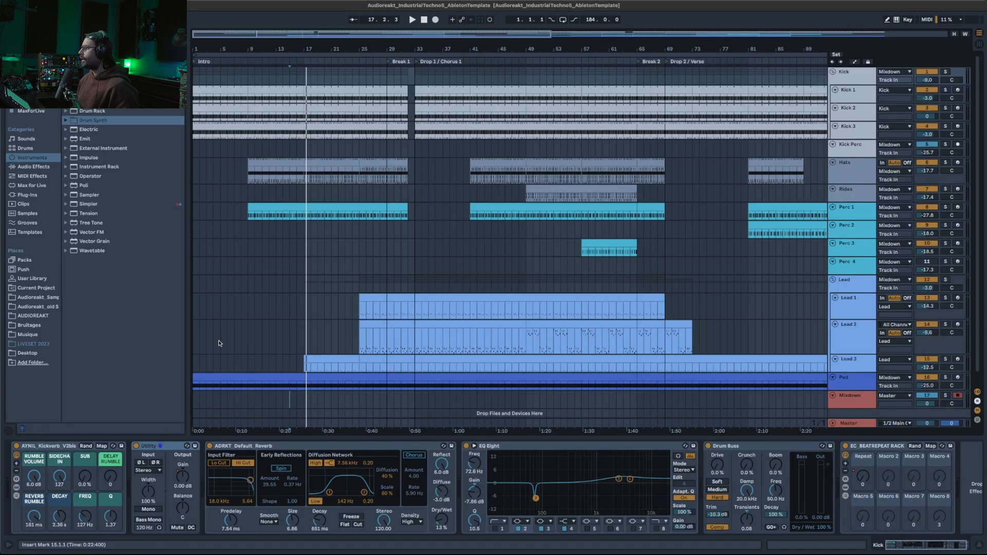
Display Lead 3's devices and play from bar 18, toggling its solo to compare it with the mix.
{"action": "left_click", "coordinate": [852, 362]}
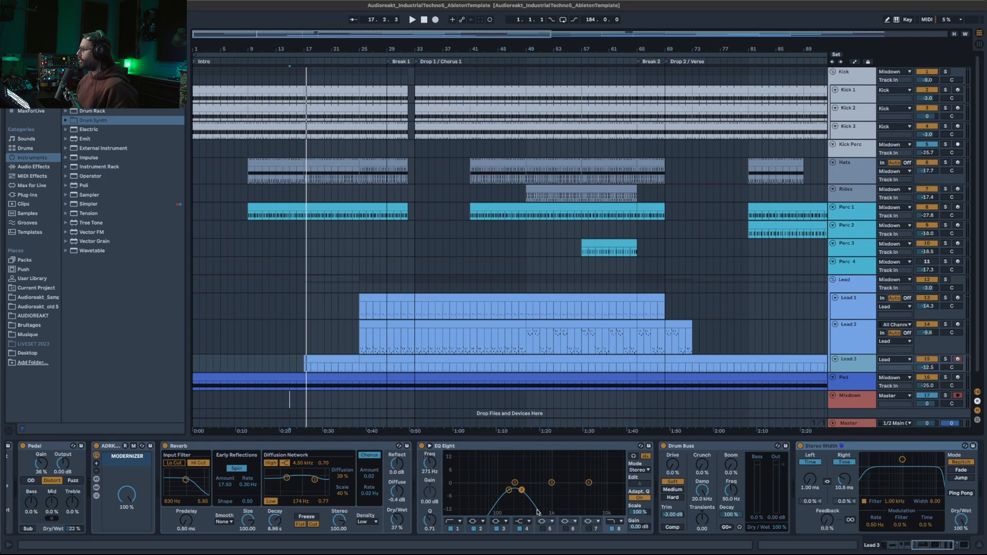
{"action": "left_click", "coordinate": [314, 362]}
{"action": "key", "text": "space"}
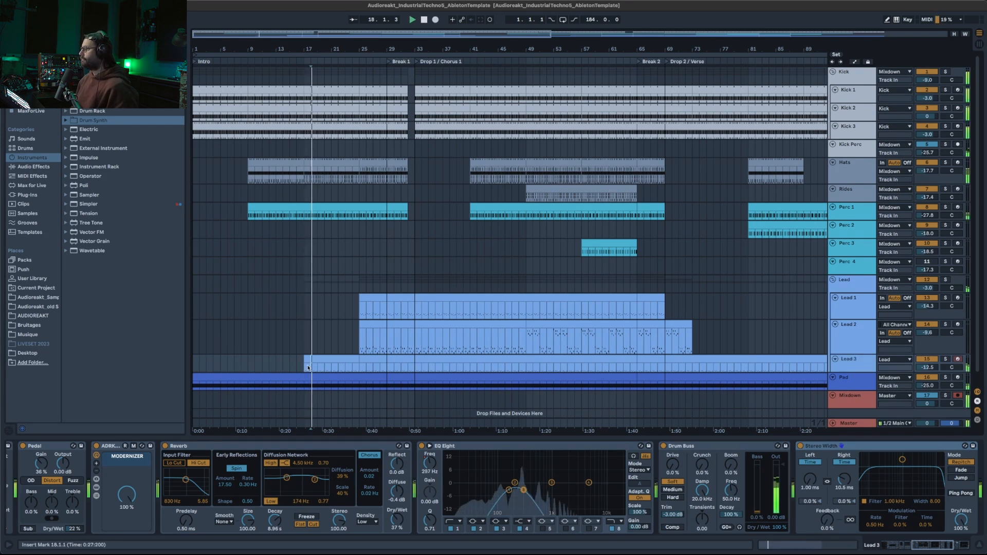
{"action": "left_click", "coordinate": [945, 360]}
{"action": "left_click", "coordinate": [945, 360]}
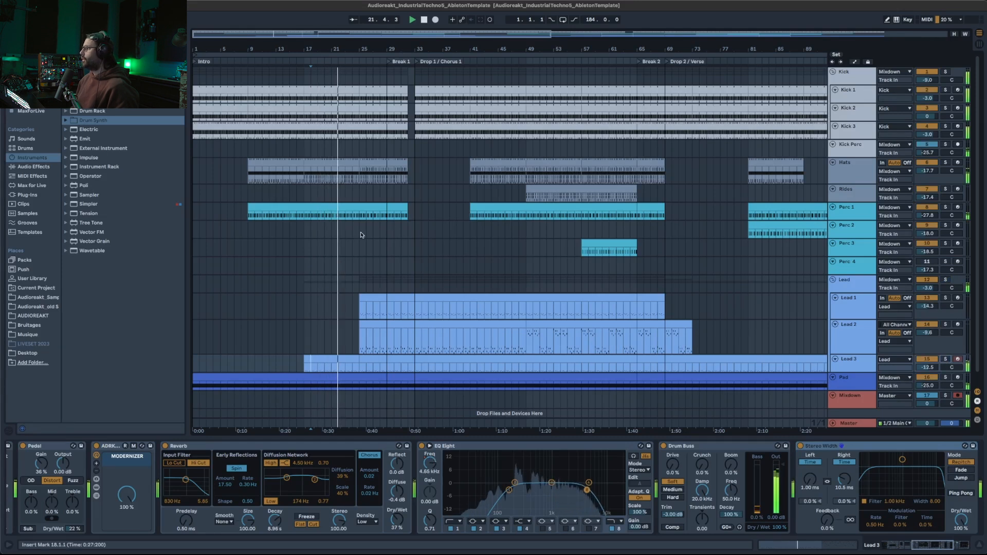
Check the Hats, then play from bar 25 while toggling solo on Lead 1 to compare it with the mix.
{"action": "left_click", "coordinate": [945, 163]}
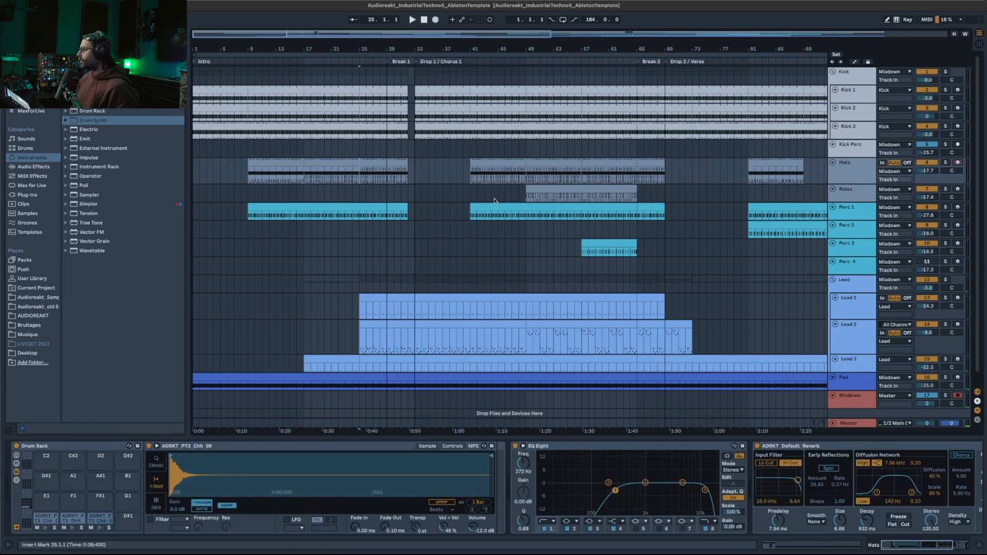
{"action": "key", "text": "space"}
{"action": "left_click", "coordinate": [945, 297]}
{"action": "left_click", "coordinate": [945, 298]}
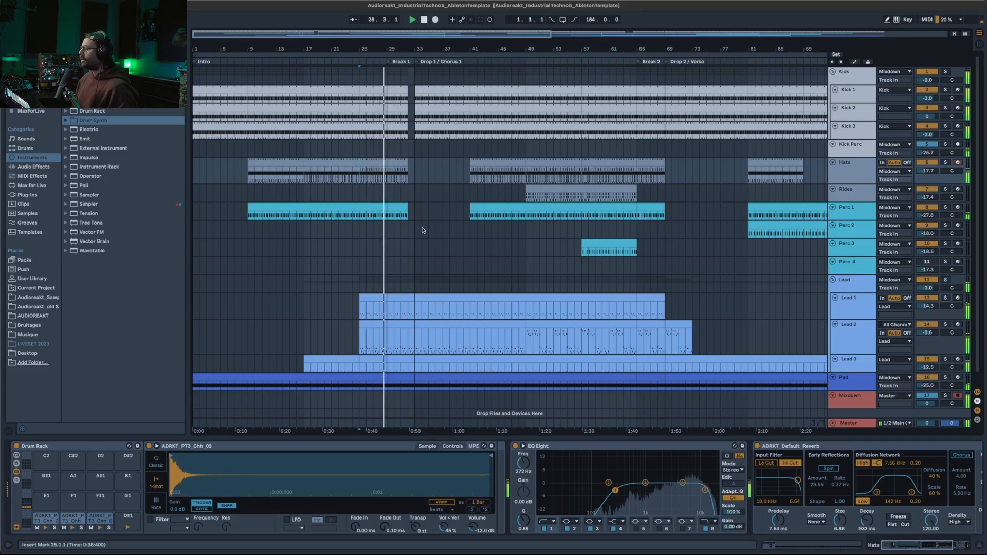
Inspect the automation around Break 1 and the Mixdown track's EQ Eight, then hide the automation lanes.
{"action": "key", "text": "a"}
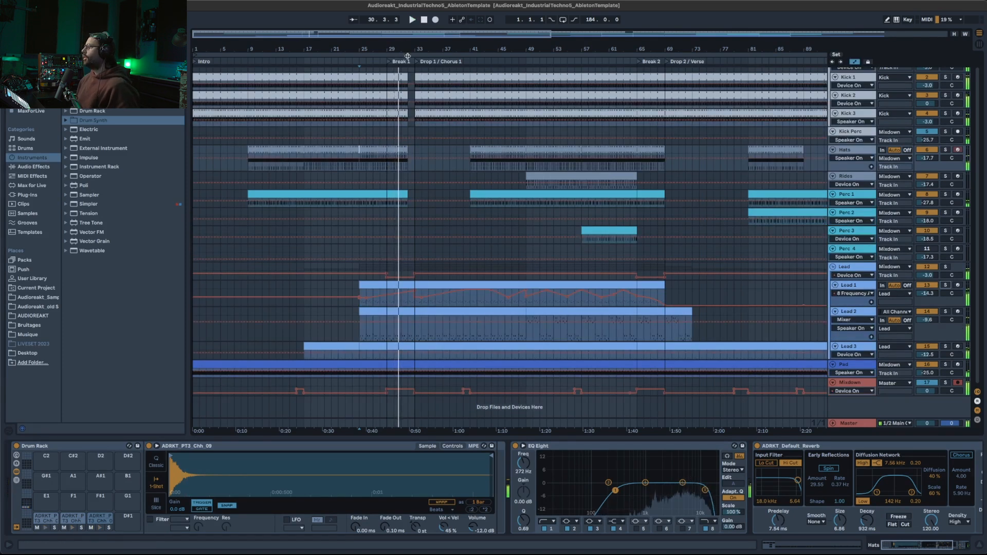
{"action": "left_click_drag", "start_coordinate": [405, 36], "coordinate": [369, 52]}
{"action": "left_click_drag", "start_coordinate": [361, 34], "coordinate": [346, 36]}
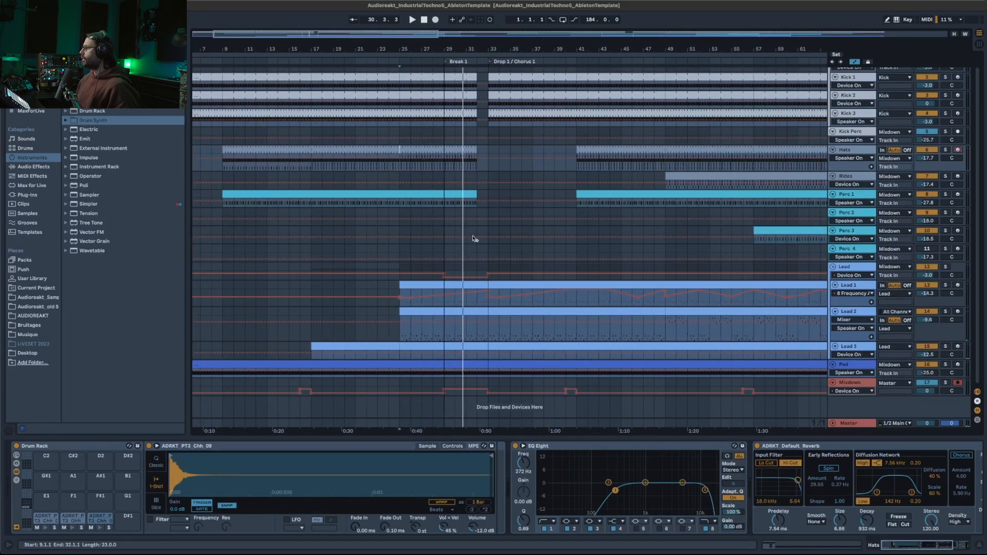
{"action": "left_click", "coordinate": [843, 384]}
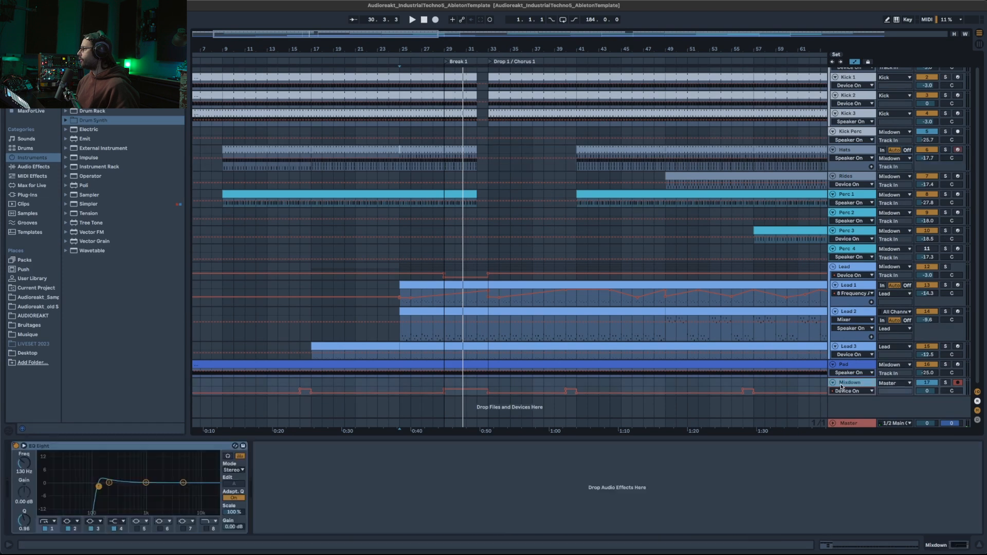
{"action": "scroll", "coordinate": [487, 125], "scroll_direction": "up", "scroll_amount": 1}
{"action": "key", "text": "a"}
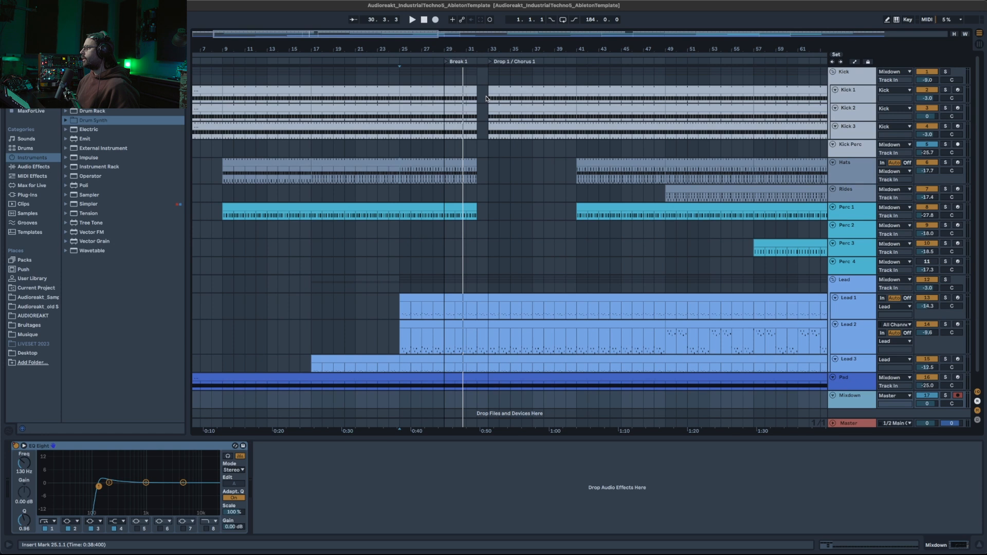
Play Break 1 from bar 29 into Drop 1 / Chorus 1, inspect the automation around it and hide the automation lanes.
{"action": "scroll", "coordinate": [478, 214], "scroll_direction": "down", "scroll_amount": 1}
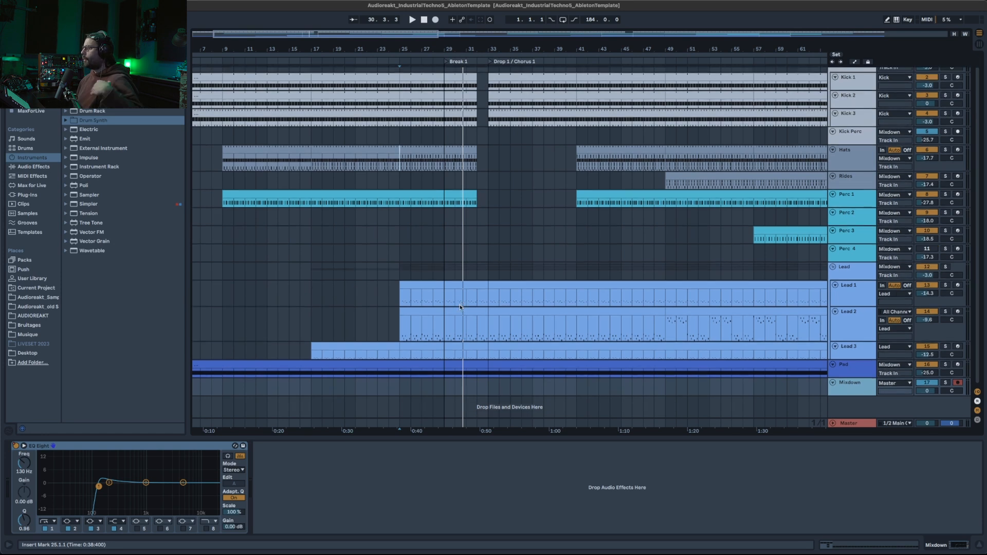
{"action": "left_click", "coordinate": [446, 259]}
{"action": "key", "text": "space"}
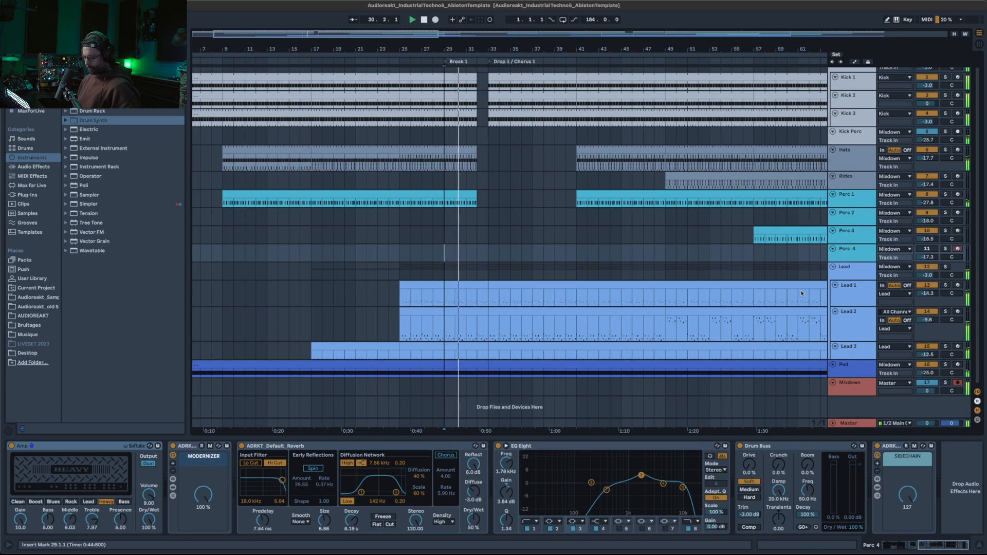
{"action": "key", "text": "a"}
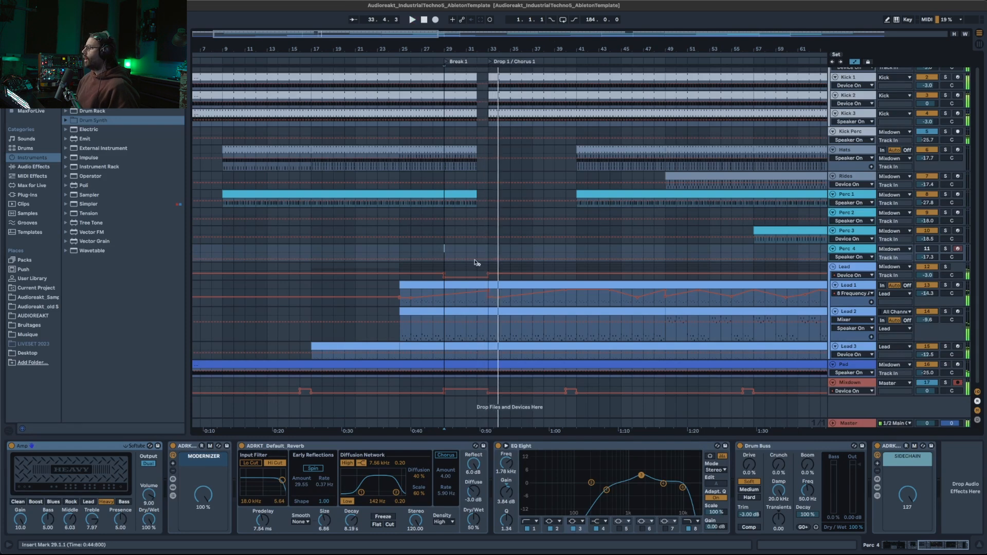
{"action": "left_click_drag", "start_coordinate": [426, 35], "coordinate": [628, 280]}
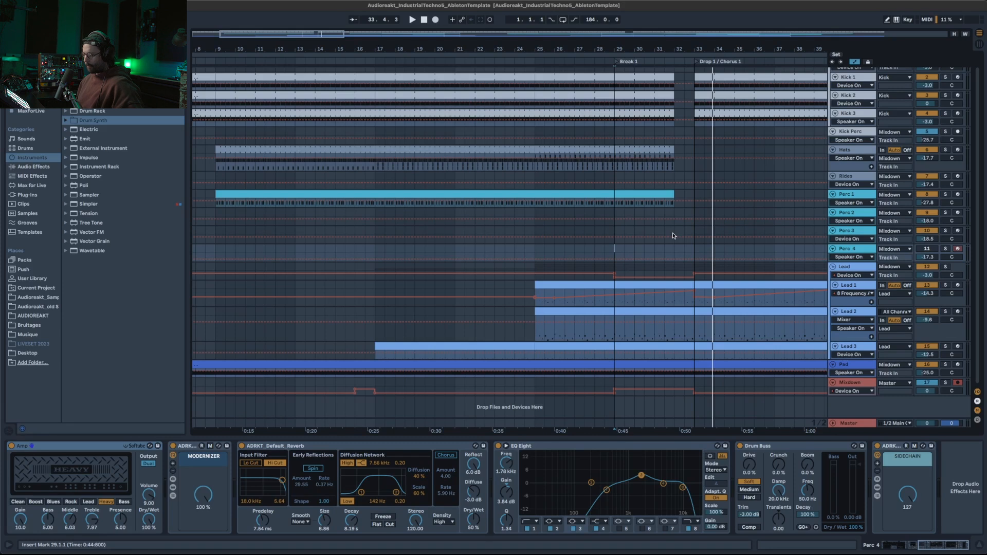
{"action": "key", "text": "a"}
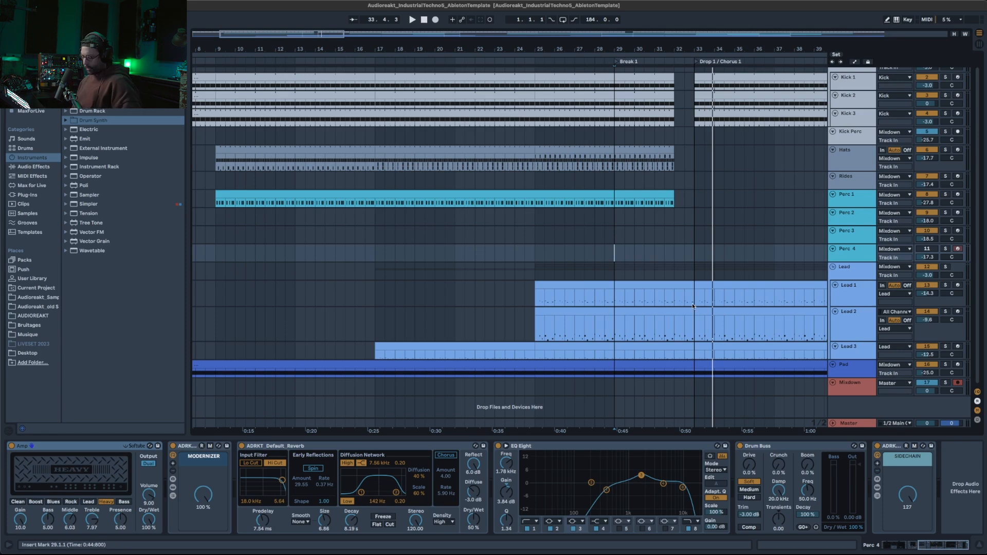
Show the automation lanes, play Lead 1's filter automation through Break 1, hide the lanes and follow playback through Drop 1 / Chorus 1.
{"action": "key", "text": "a"}
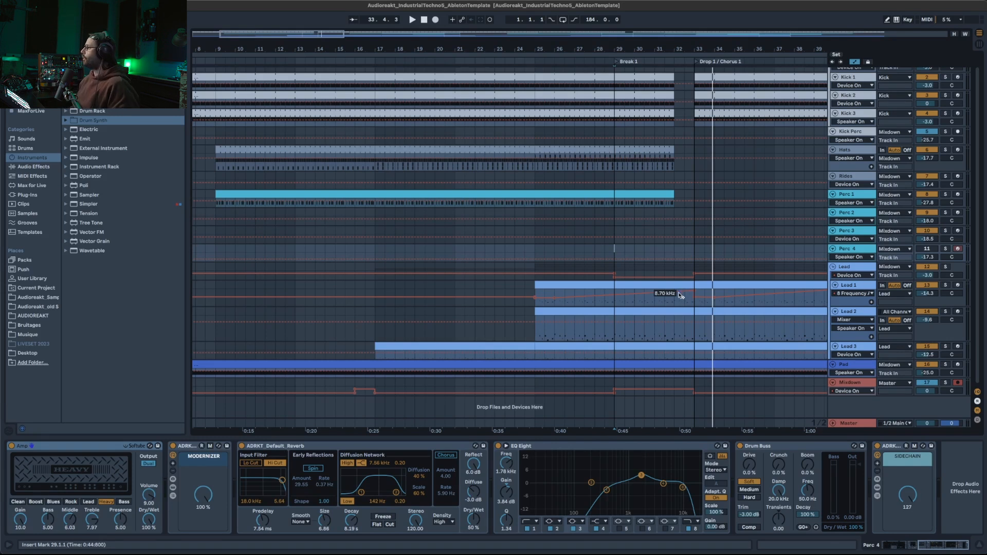
{"action": "left_click", "coordinate": [625, 299]}
{"action": "key", "text": "space"}
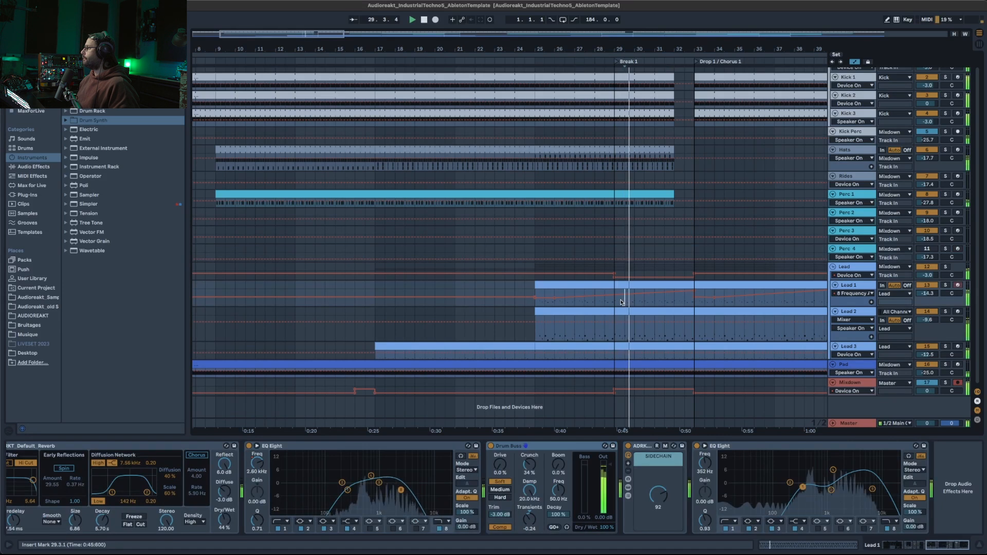
{"action": "key", "text": "a"}
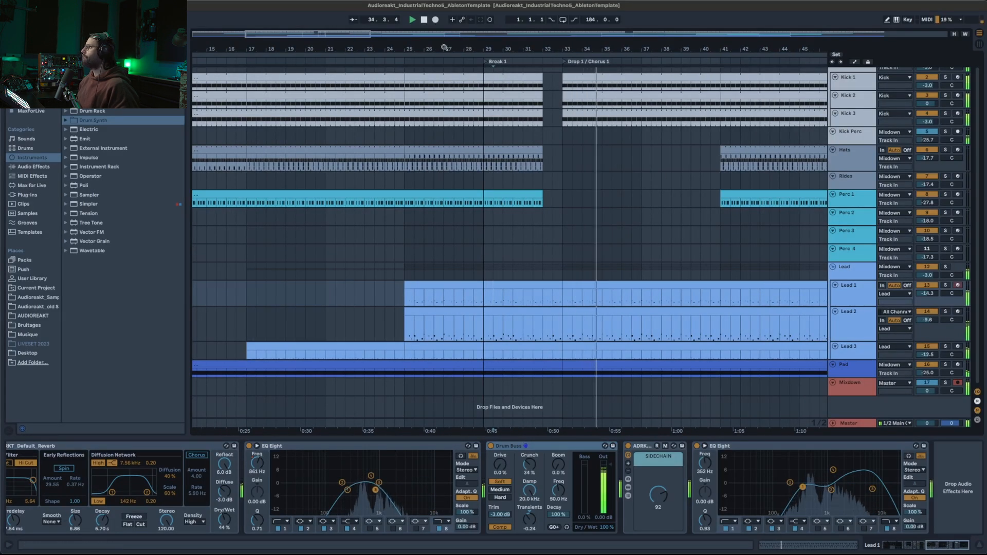
{"action": "mouse_move", "coordinate": [337, 37]}
{"action": "left_mouse_down"}
{"action": "mouse_move", "coordinate": [343, 46]}
{"action": "mouse_move", "coordinate": [350, 32]}
{"action": "left_mouse_up"}
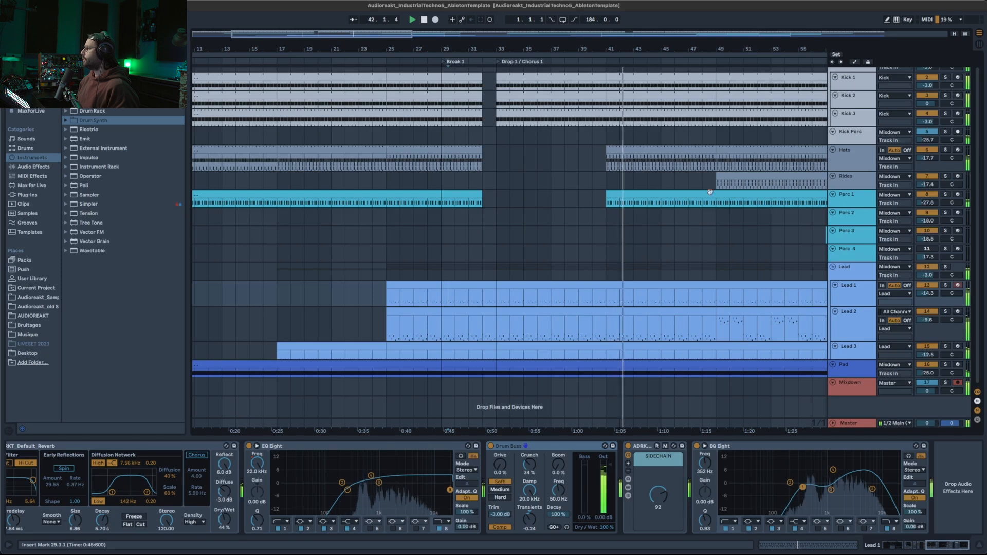
{"action": "left_click_drag", "start_coordinate": [365, 33], "coordinate": [438, 19]}
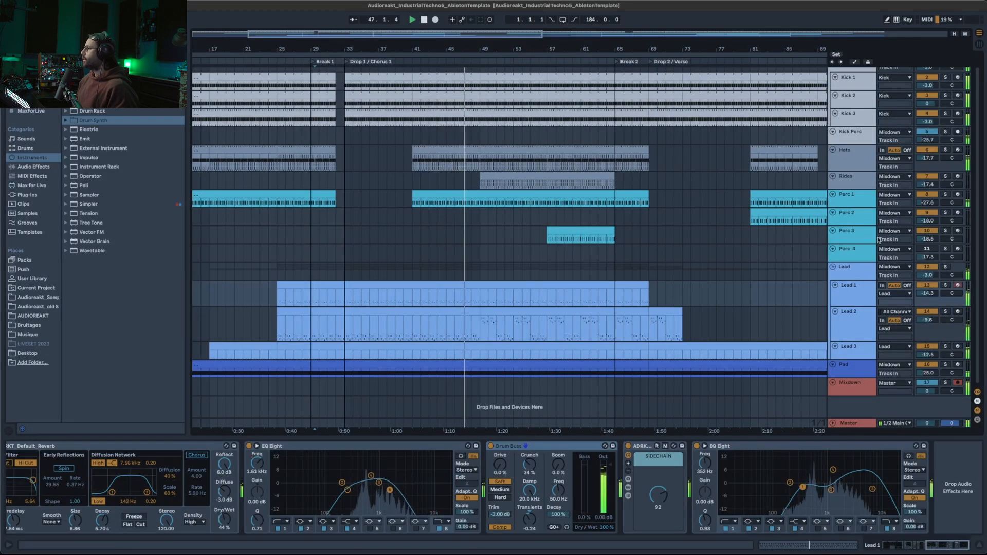
Play from bar 49 while toggling solo on Lead 2 to compare it with the mix, and briefly check the automation lanes.
{"action": "left_click", "coordinate": [554, 179]}
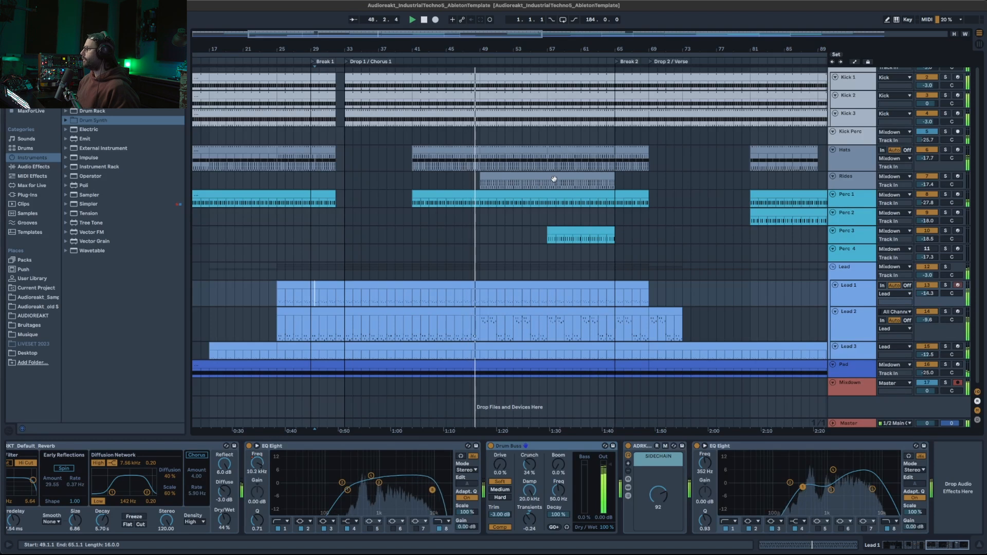
{"action": "left_click", "coordinate": [946, 312]}
{"action": "key", "text": "space"}
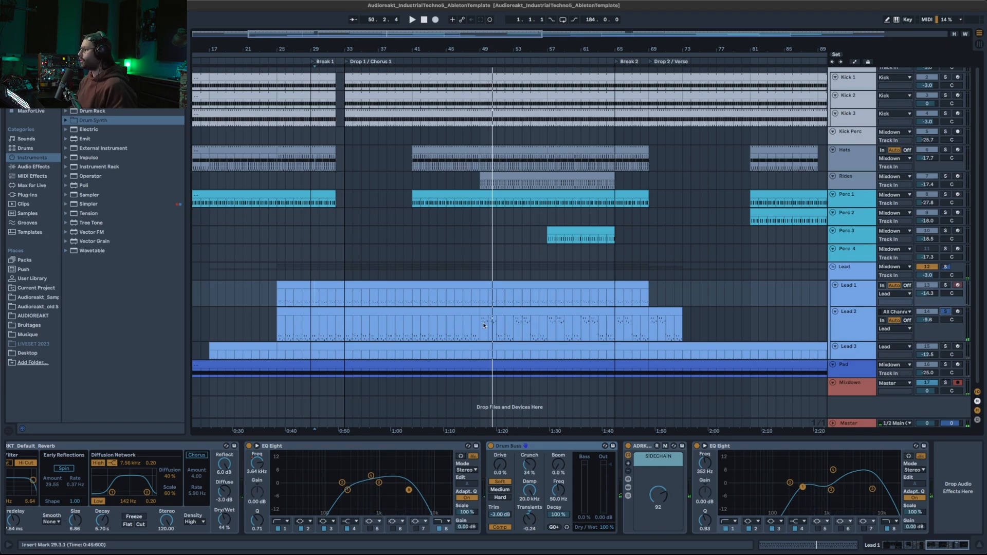
{"action": "left_click", "coordinate": [483, 325]}
{"action": "key", "text": "space"}
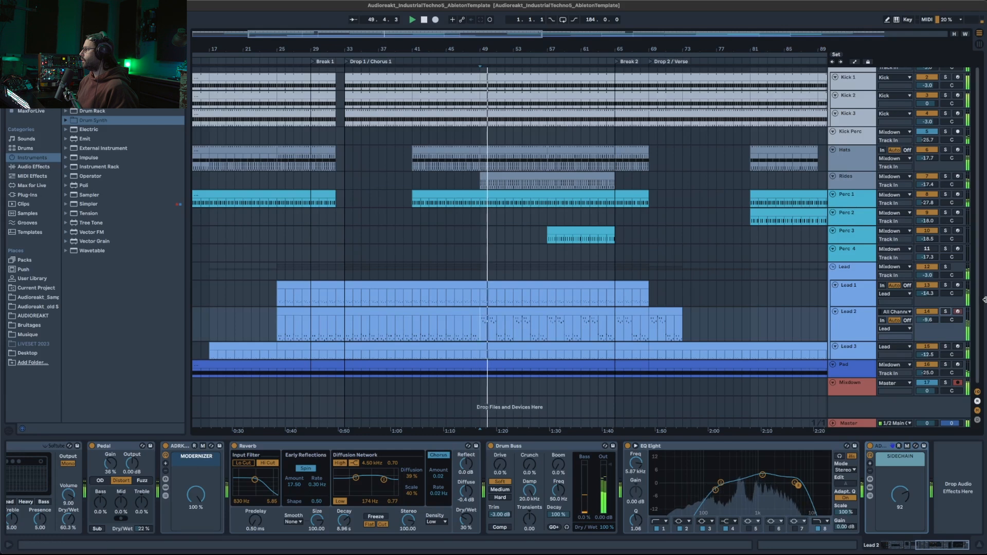
{"action": "left_click", "coordinate": [944, 312]}
{"action": "left_click", "coordinate": [944, 312]}
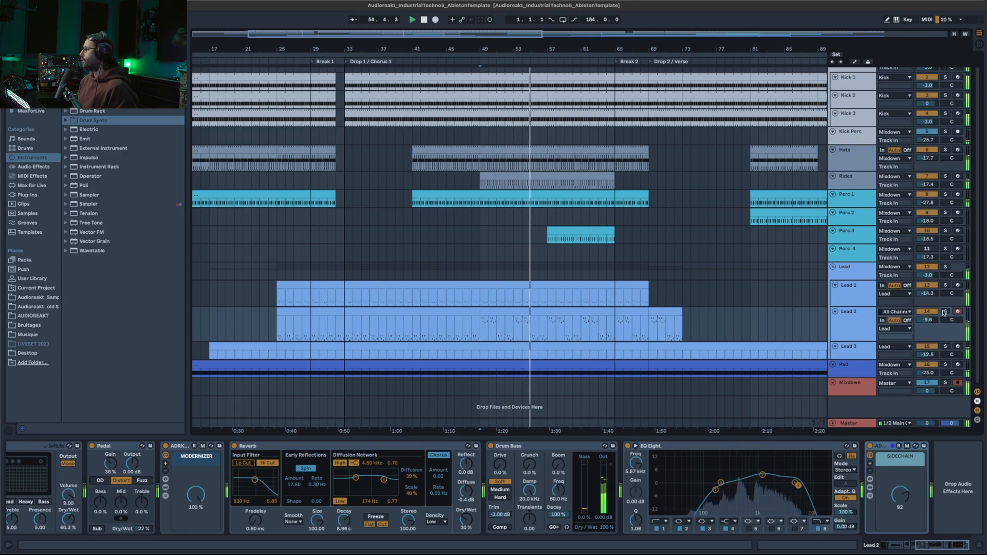
{"action": "key", "text": "a"}
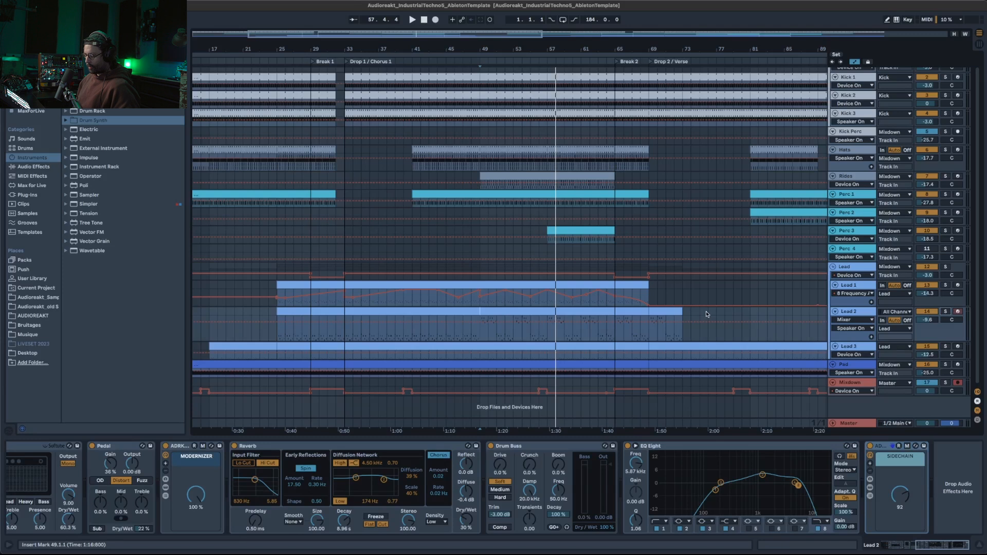
{"action": "key", "text": "a"}
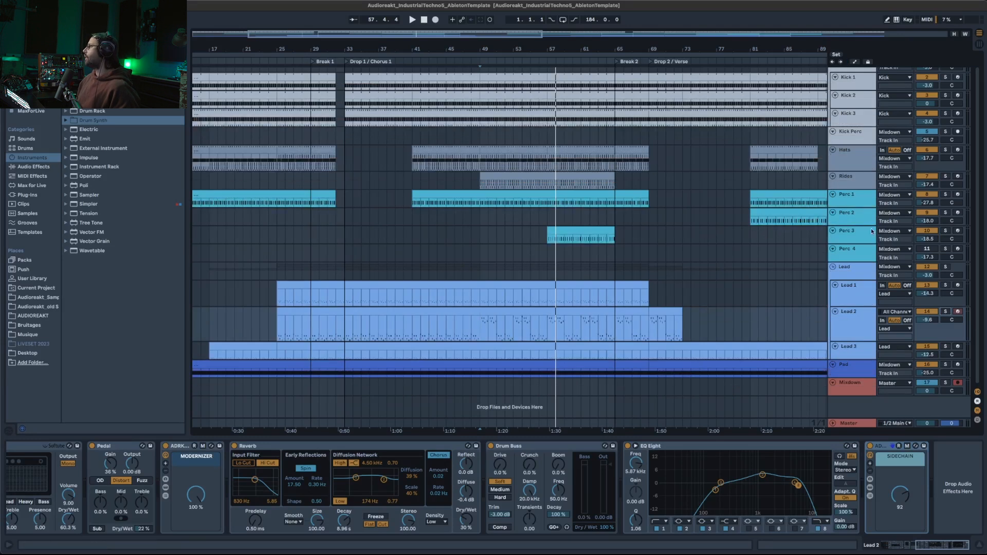
Audition the Perc 3 clip soloed from bar 57, and return to the full mix.
{"action": "left_click", "coordinate": [579, 231]}
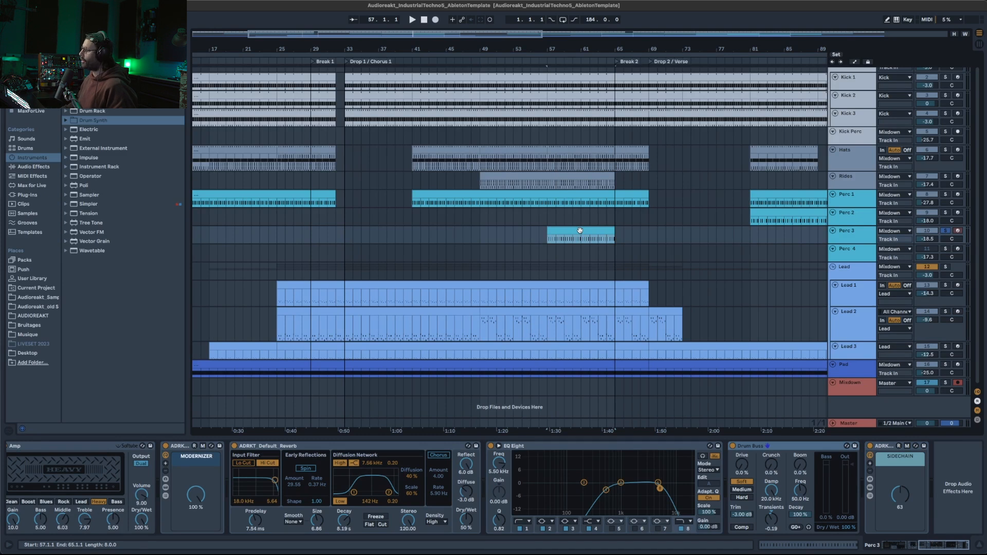
{"action": "key", "text": "space"}
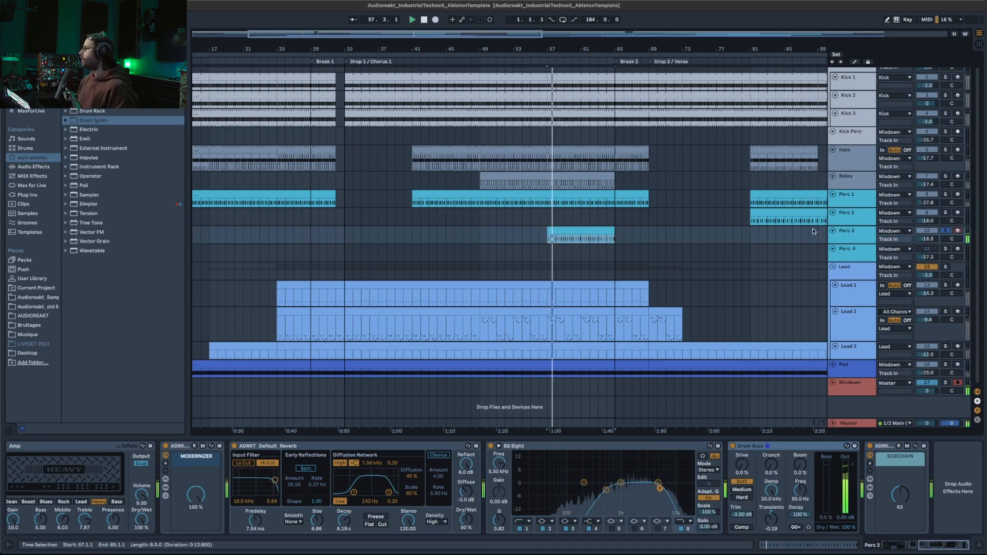
{"action": "left_click", "coordinate": [944, 232]}
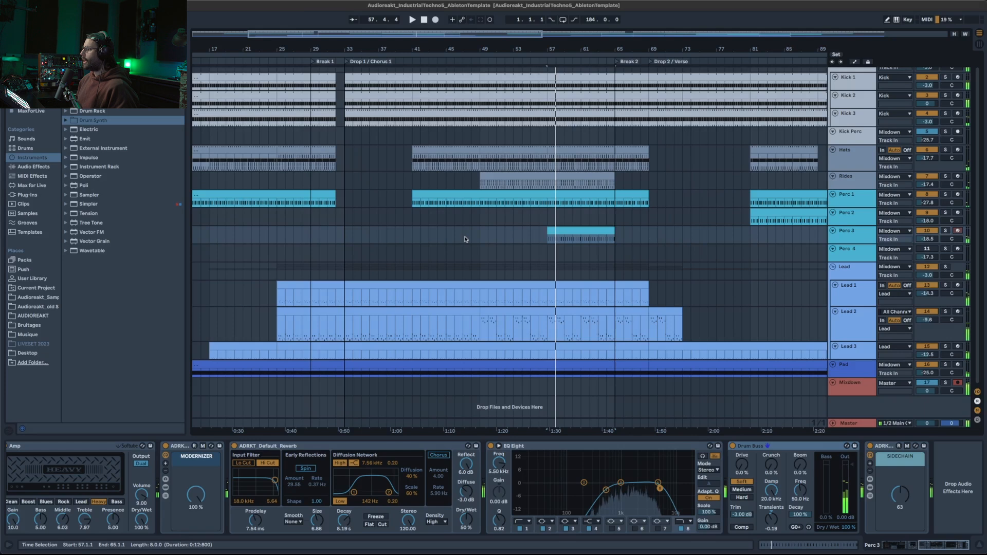
{"action": "key", "text": "space"}
Play the full mix from bar 56 to hear Perc 3 enter, following playback through Break 2 into Drop 2 / Verse.
{"action": "left_click", "coordinate": [539, 245]}
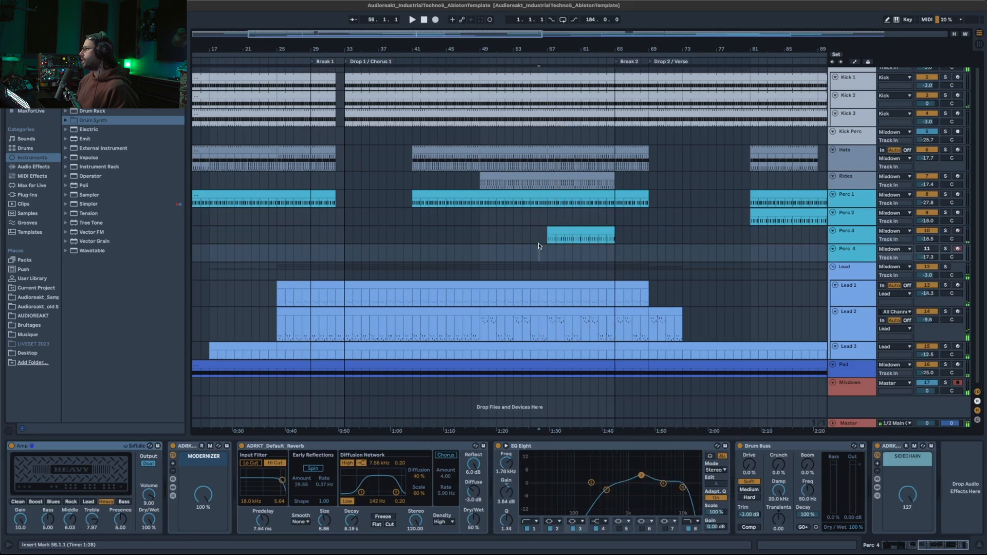
{"action": "left_click", "coordinate": [536, 239]}
{"action": "key", "text": "space"}
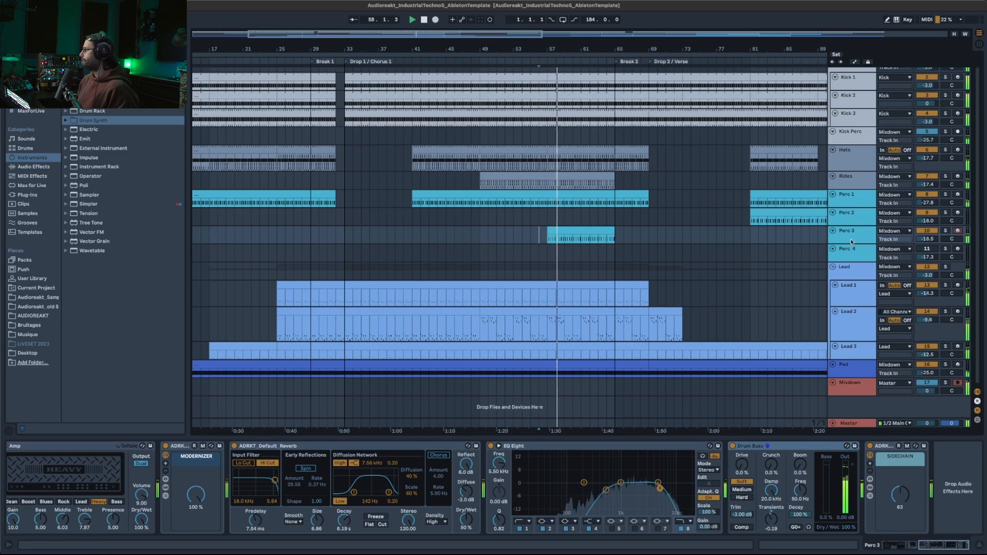
{"action": "left_click_drag", "start_coordinate": [514, 34], "coordinate": [553, 33]}
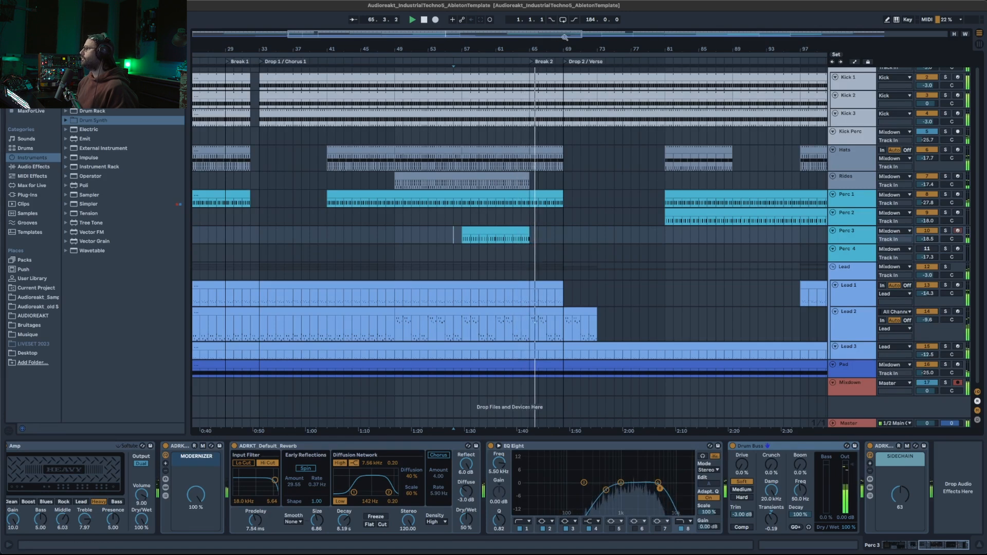
{"action": "left_click_drag", "start_coordinate": [591, 45], "coordinate": [606, 61]}
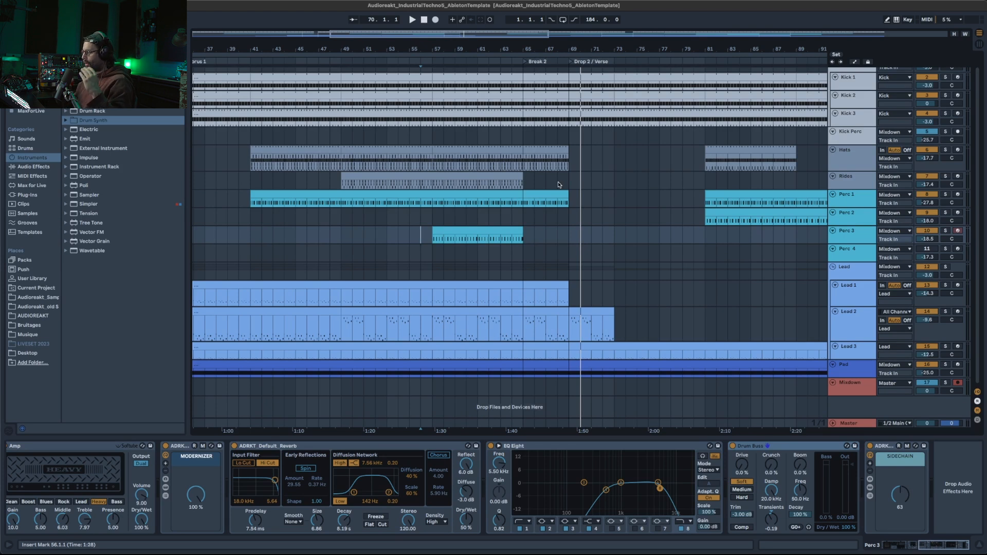
Display Perc 2's devices and play from bar 61 through Break 2 up to the percussion entry at bar 81.
{"action": "scroll", "coordinate": [559, 184], "scroll_direction": "down", "scroll_amount": 5}
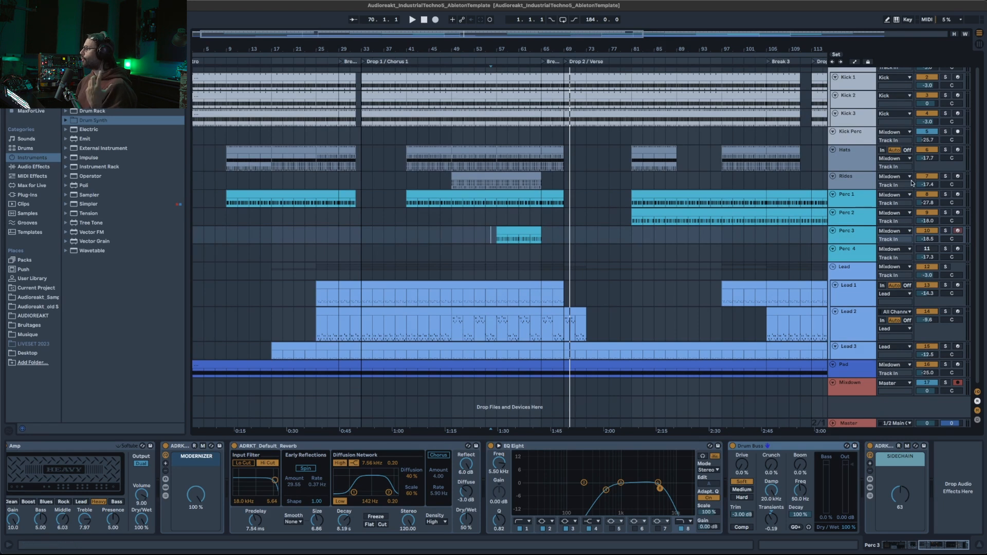
{"action": "left_click", "coordinate": [851, 217]}
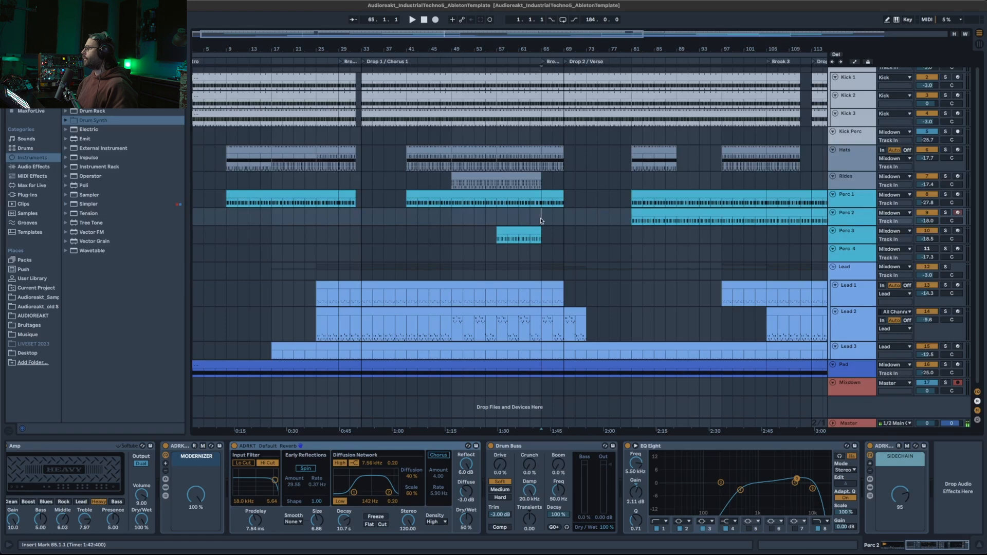
{"action": "key", "text": "space"}
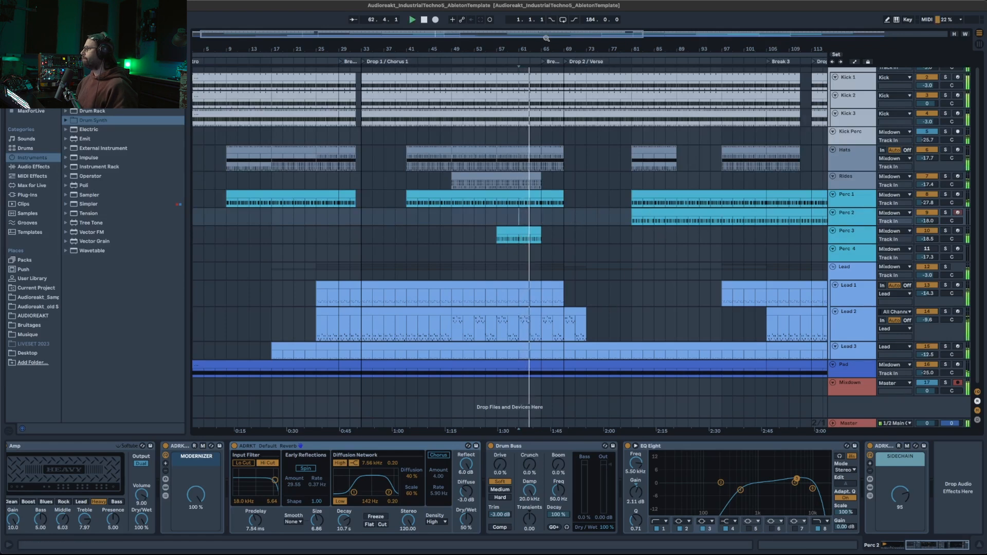
{"action": "left_click_drag", "start_coordinate": [546, 38], "coordinate": [547, 49]}
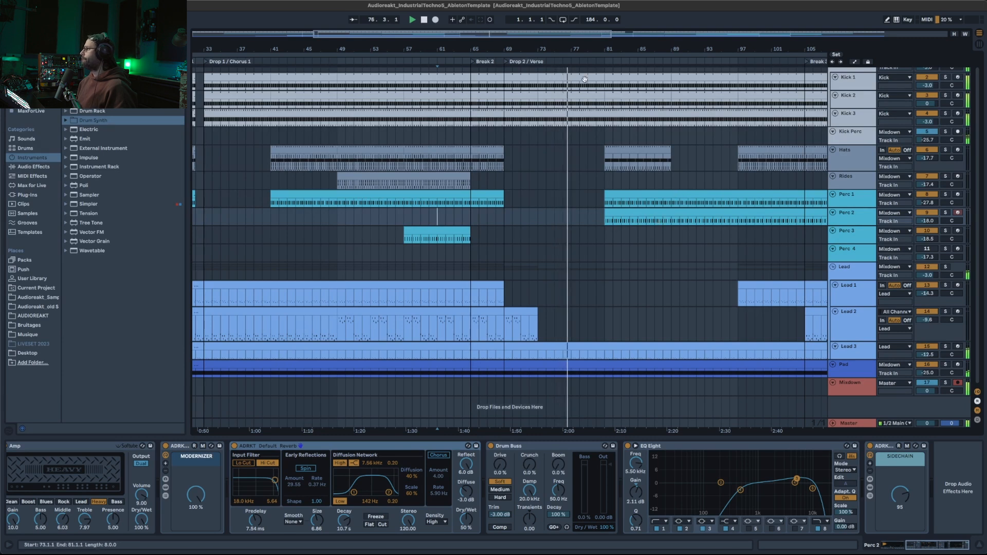
{"action": "scroll", "coordinate": [509, 247], "scroll_direction": "right", "scroll_amount": 3}
{"action": "left_click_drag", "start_coordinate": [492, 49], "coordinate": [481, 45]}
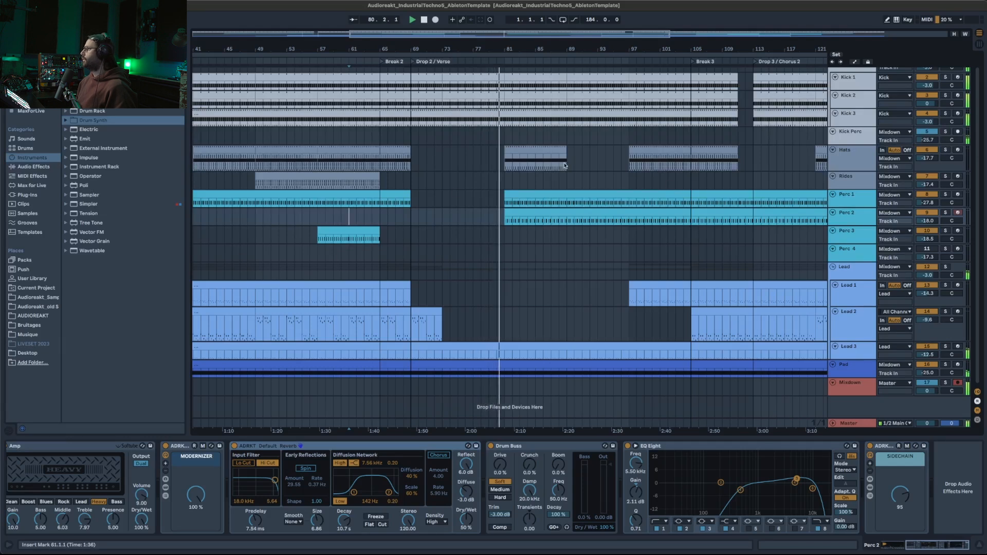
Toggle solo on Perc 2 during Drop 2 / Verse to compare it with the mix, and stop playback.
{"action": "left_click", "coordinate": [946, 212]}
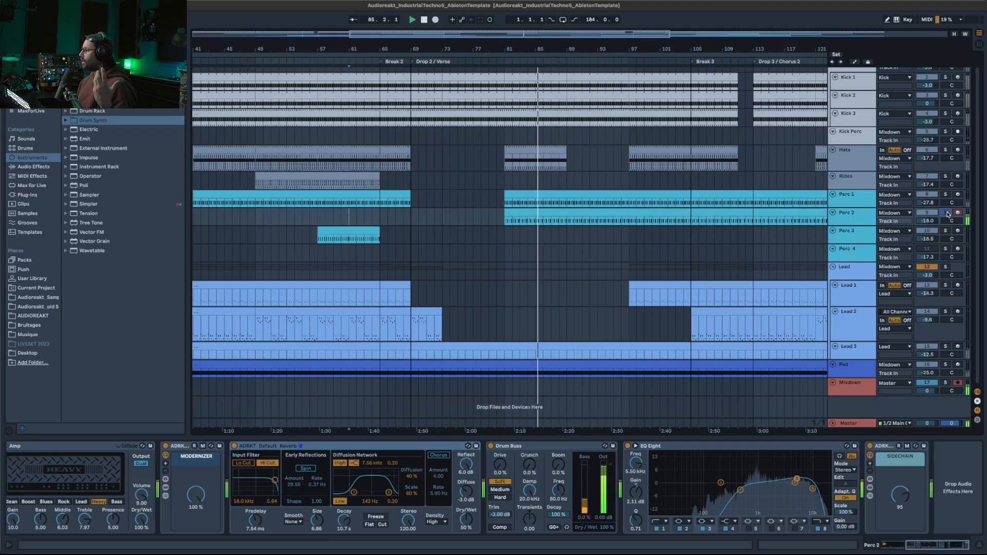
{"action": "left_click", "coordinate": [947, 213]}
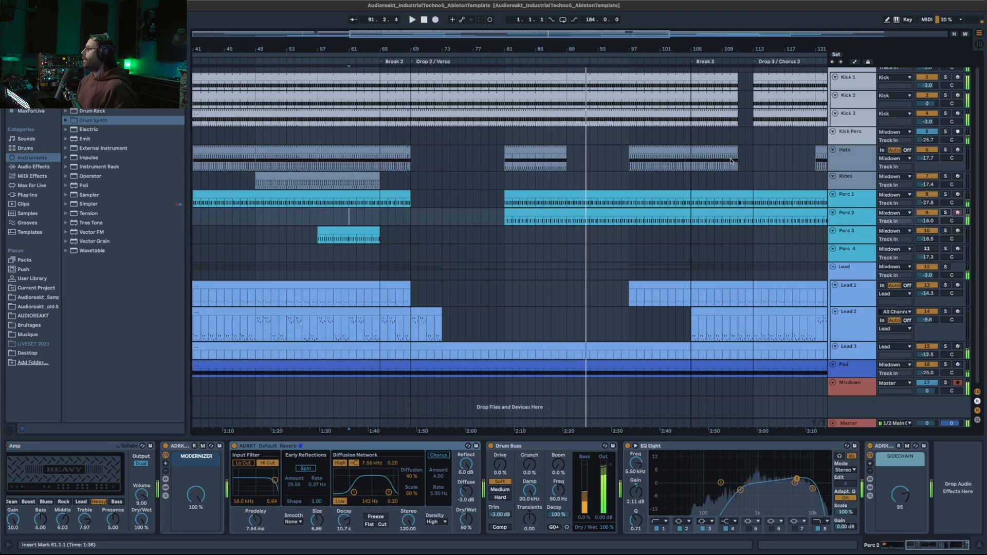
{"action": "key", "text": "space"}
Play the full mix from bar 88 to hear the Hats drop out and return with Lead 1 at bar 97.
{"action": "left_click", "coordinate": [559, 184]}
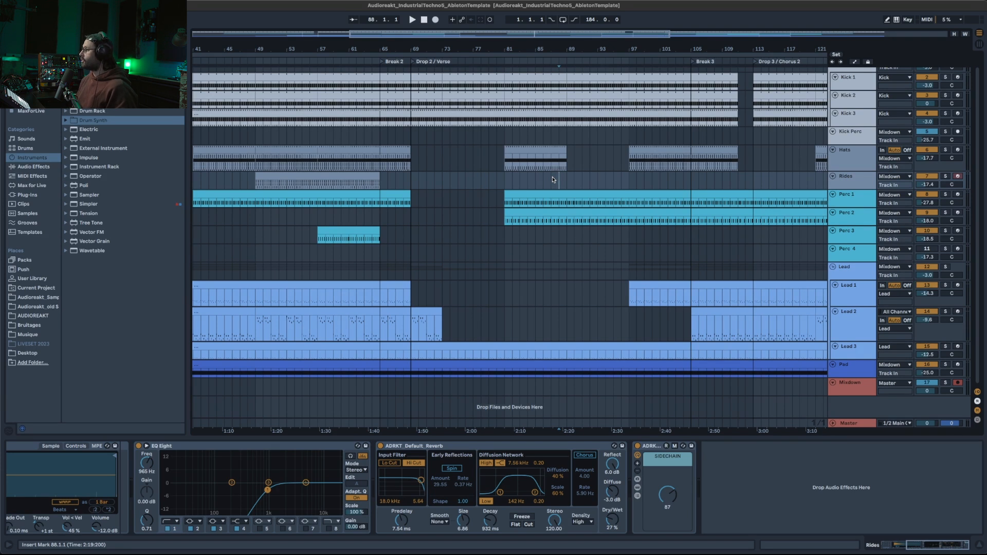
{"action": "key", "text": "space"}
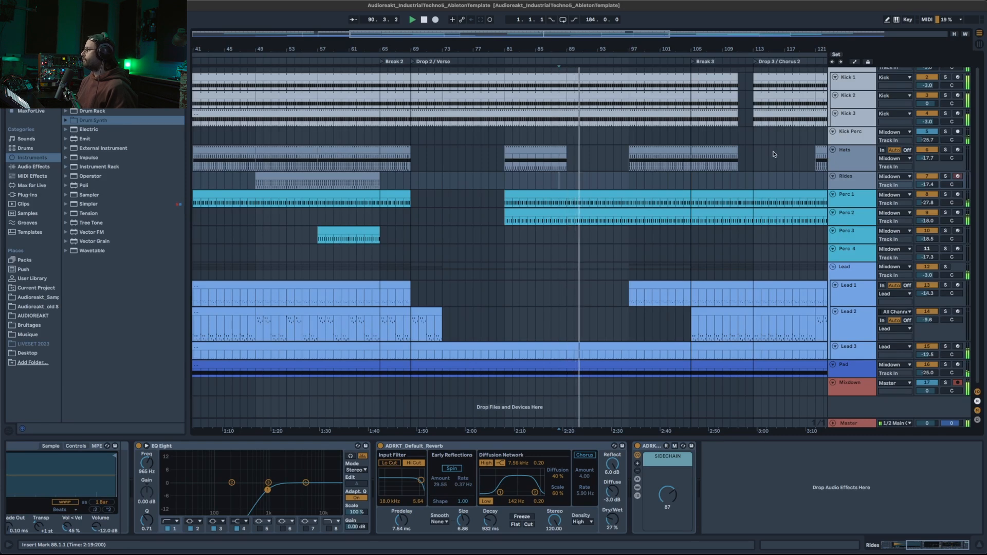
{"action": "left_click_drag", "start_coordinate": [592, 49], "coordinate": [505, 63]}
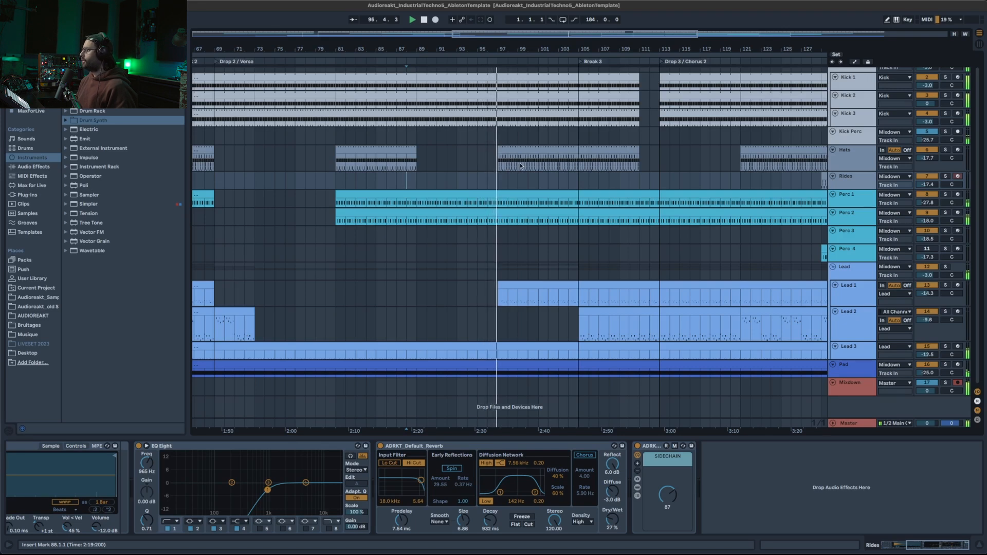
Solo the Hats track and play its Drop 2 clip from bar 83.
{"action": "left_click", "coordinate": [946, 150]}
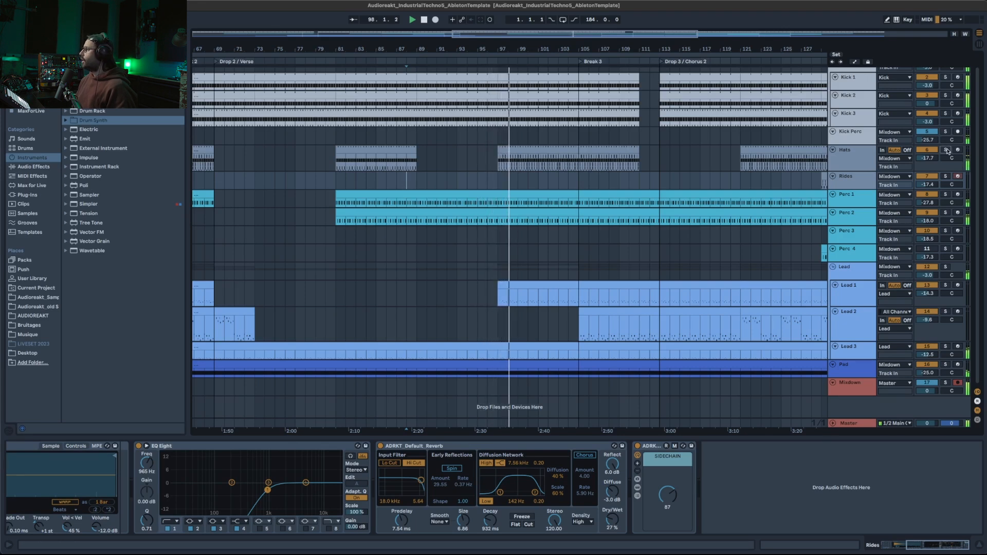
{"action": "left_click", "coordinate": [356, 157]}
{"action": "key", "text": "space"}
{"action": "key", "text": "space"}
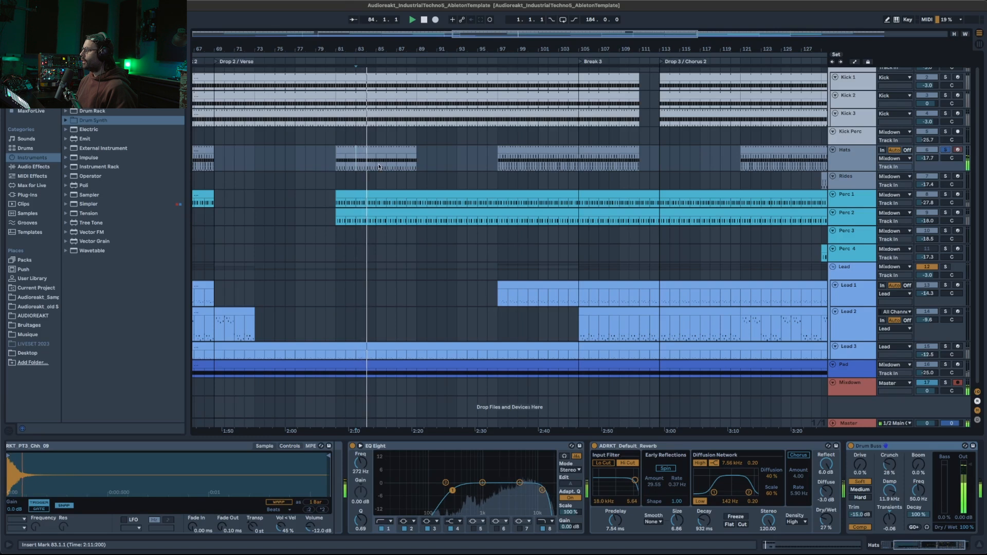
Audition the Hats clip at bar 99, unsolo the track, and play the full mix from bar 97 into Break 3.
{"action": "left_click", "coordinate": [520, 165]}
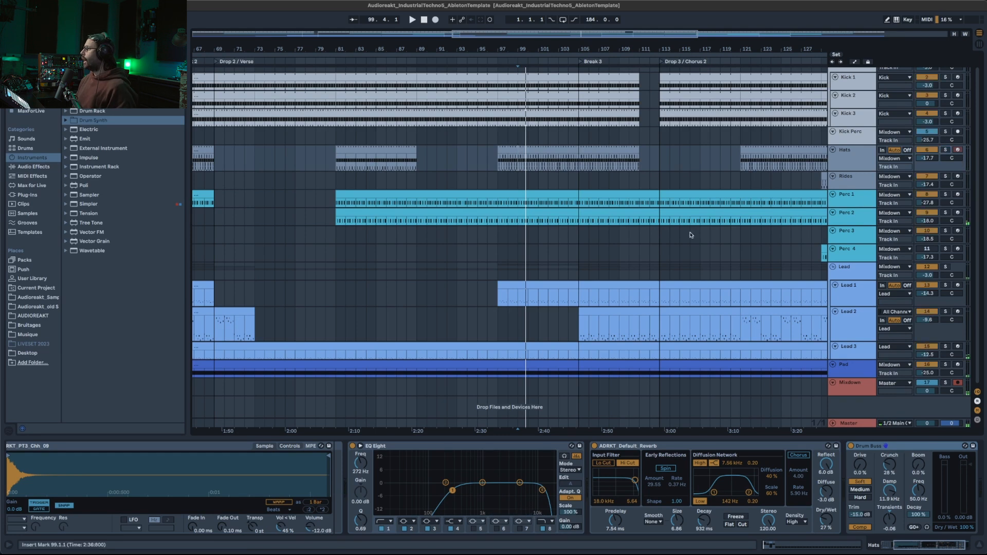
{"action": "left_click", "coordinate": [541, 288]}
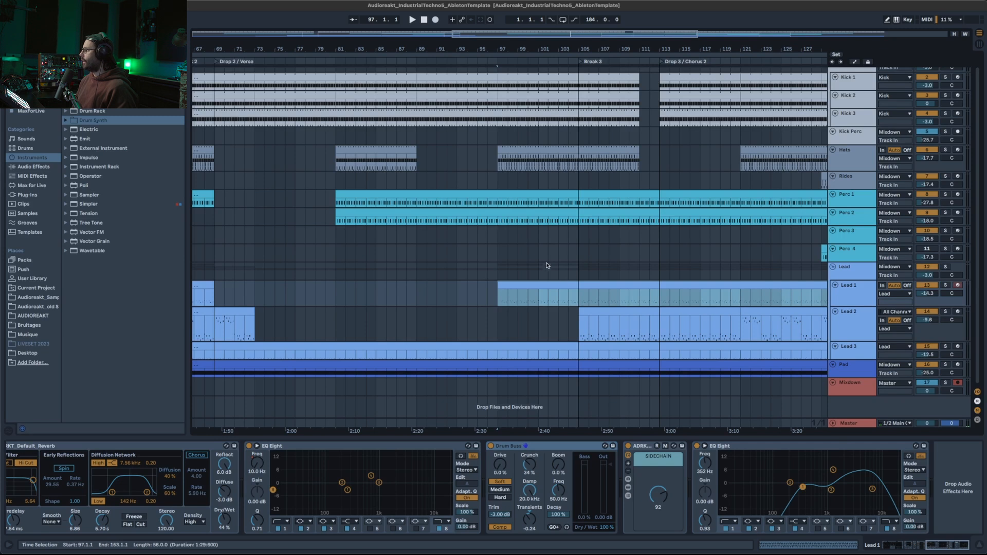
{"action": "left_click", "coordinate": [502, 271]}
{"action": "key", "text": "space"}
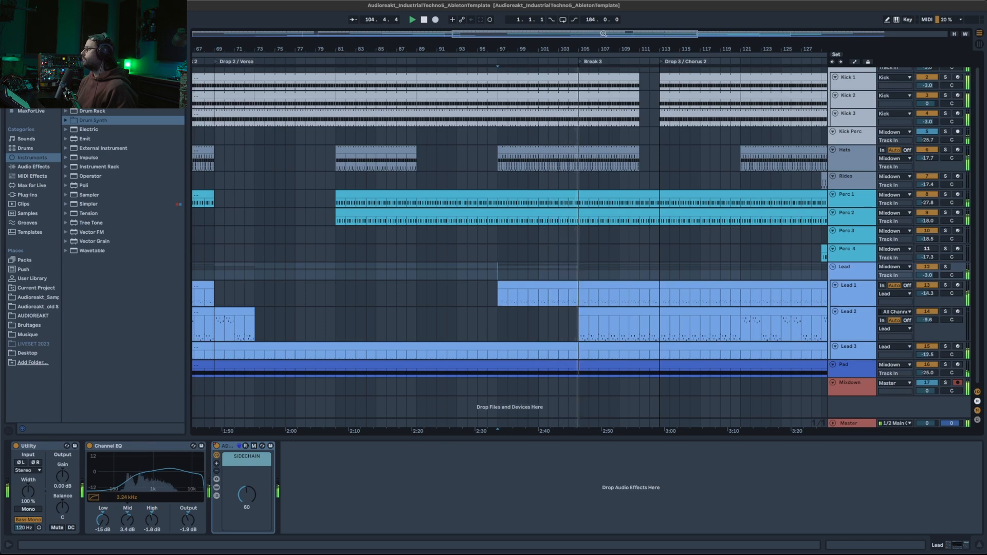
{"action": "left_click_drag", "start_coordinate": [604, 33], "coordinate": [613, 34]}
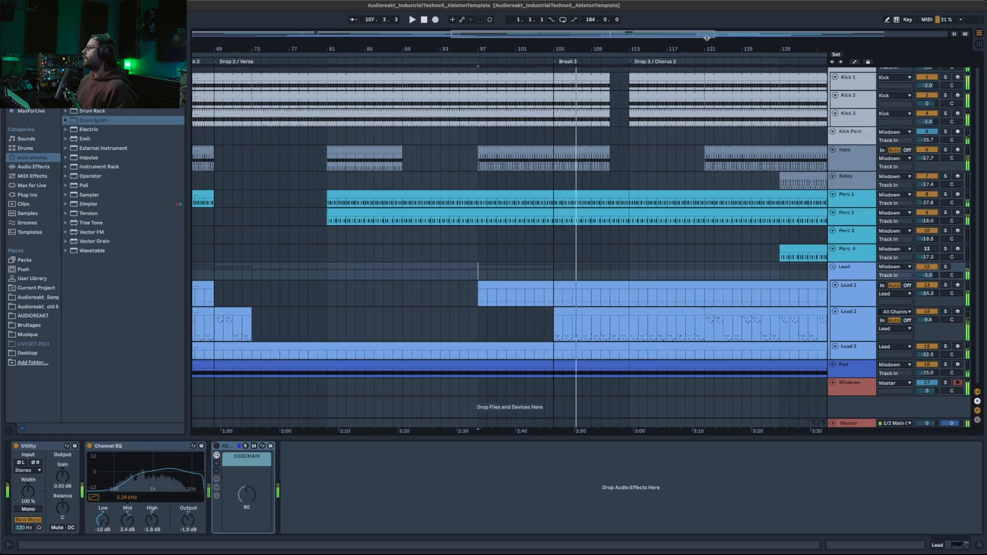
{"action": "left_click_drag", "start_coordinate": [706, 34], "coordinate": [720, 38]}
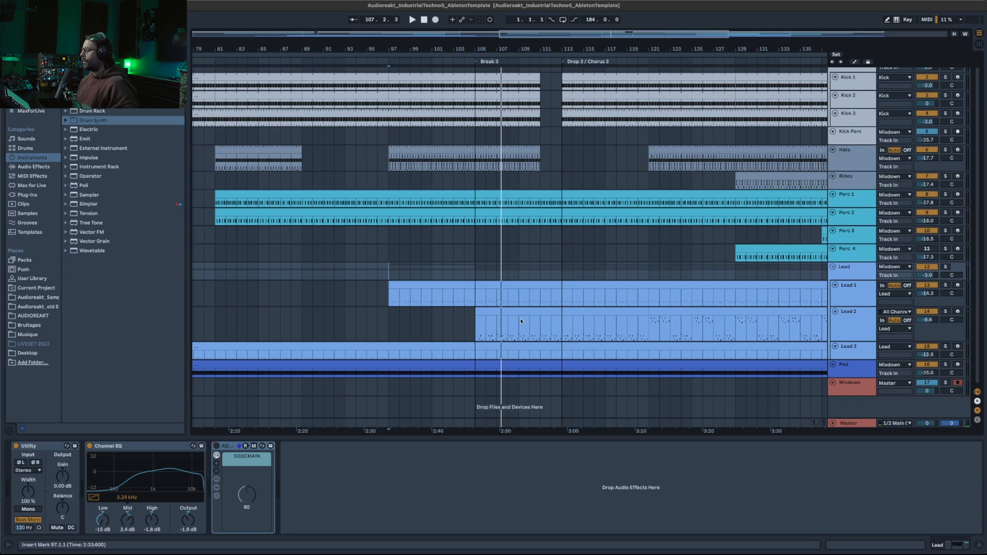
Examine the automation lanes around Break 3, and play the section from bar 105 into Drop 3 / Chorus 2.
{"action": "key", "text": "a"}
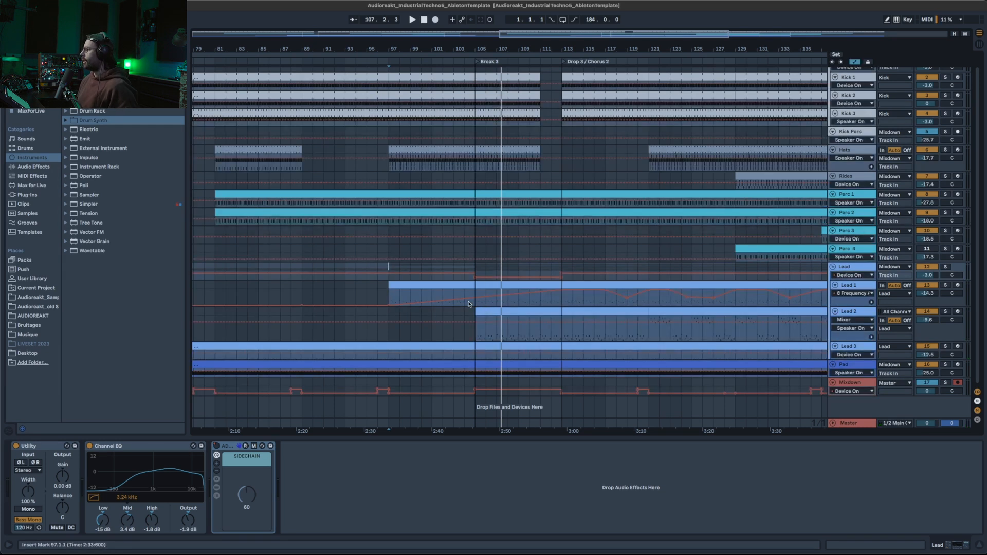
{"action": "key", "text": "a"}
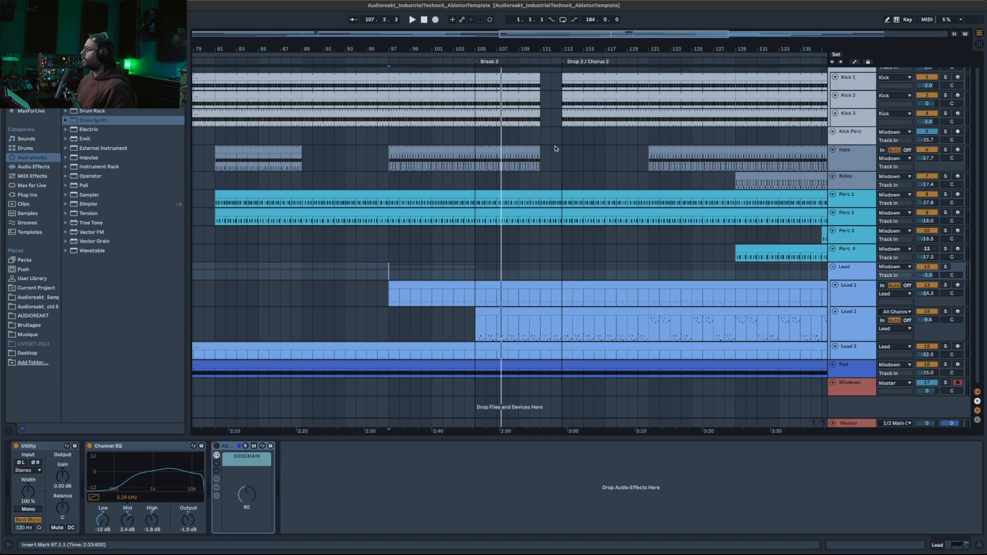
{"action": "scroll", "coordinate": [521, 255], "scroll_direction": "up", "scroll_amount": 1}
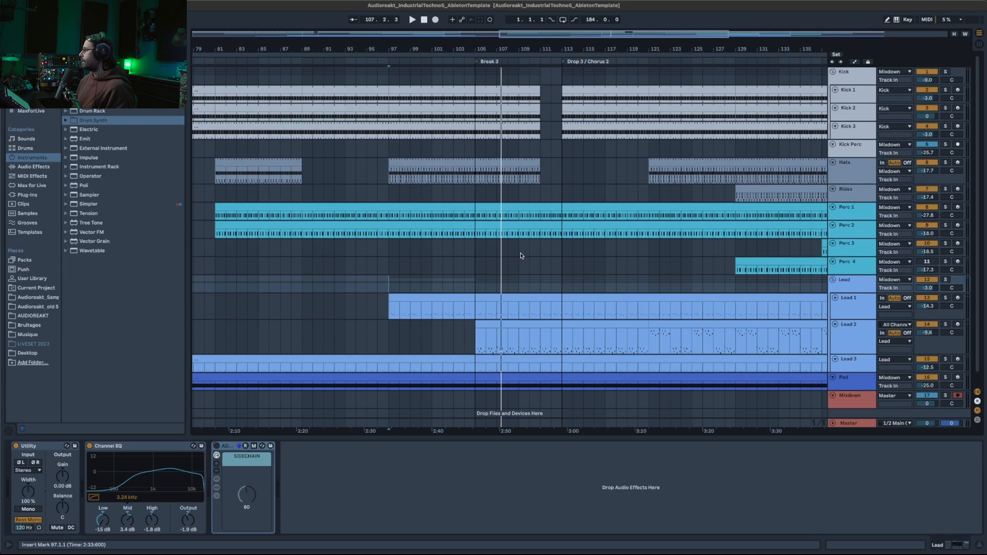
{"action": "left_click", "coordinate": [473, 198]}
{"action": "key", "text": "space"}
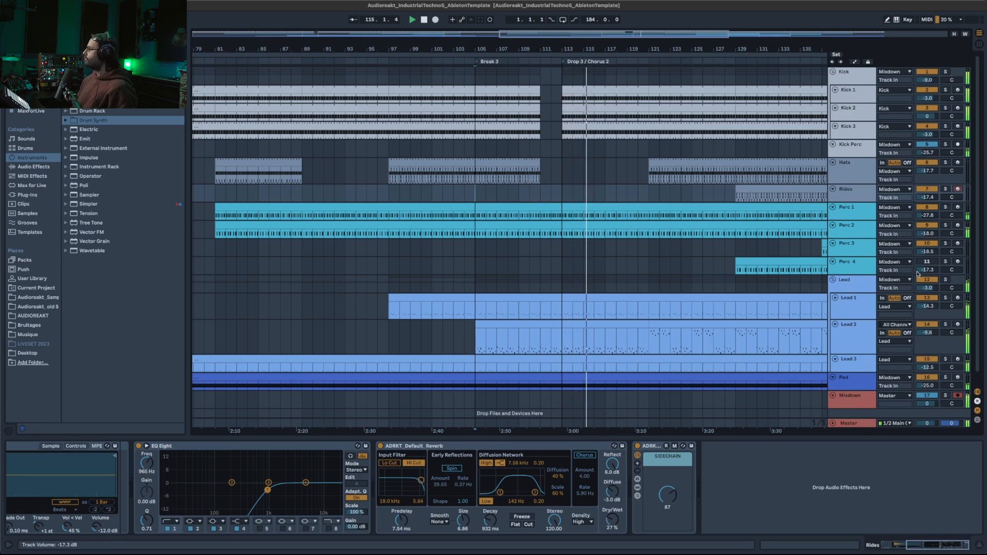
Examine the automation lanes leading into Drop 3 / Chorus 2, and play from bar 119 to hear the Hats return.
{"action": "key", "text": "a"}
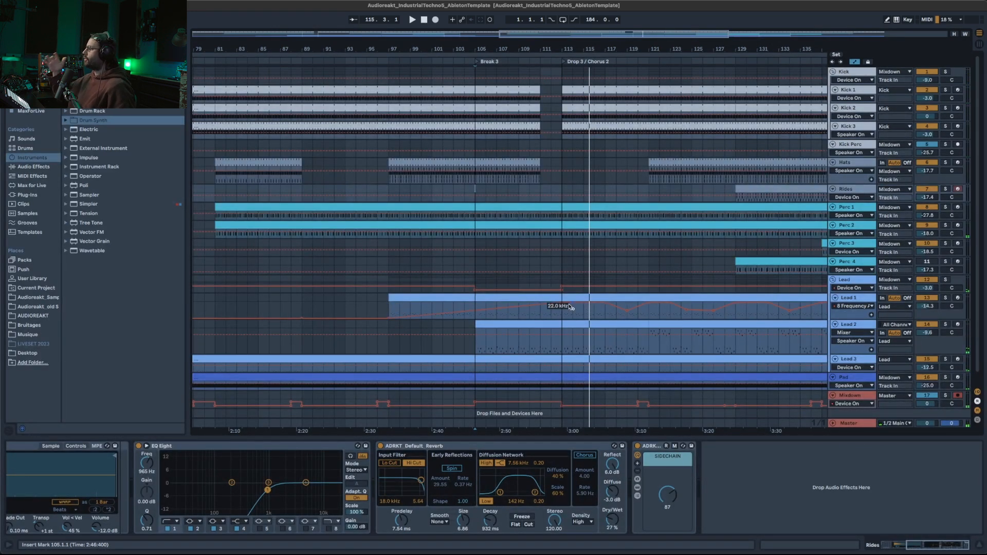
{"action": "key", "text": "a"}
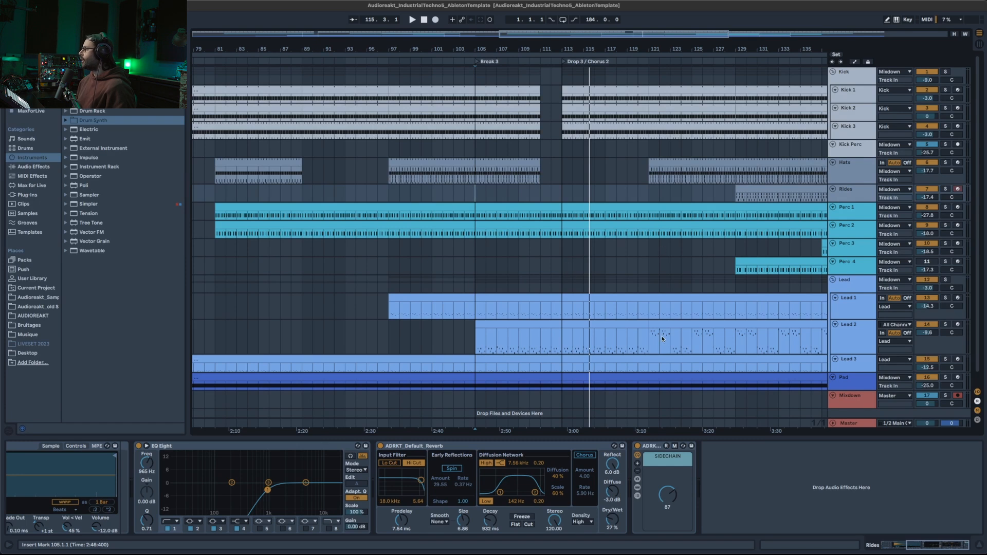
{"action": "left_click", "coordinate": [620, 280]}
{"action": "key", "text": "space"}
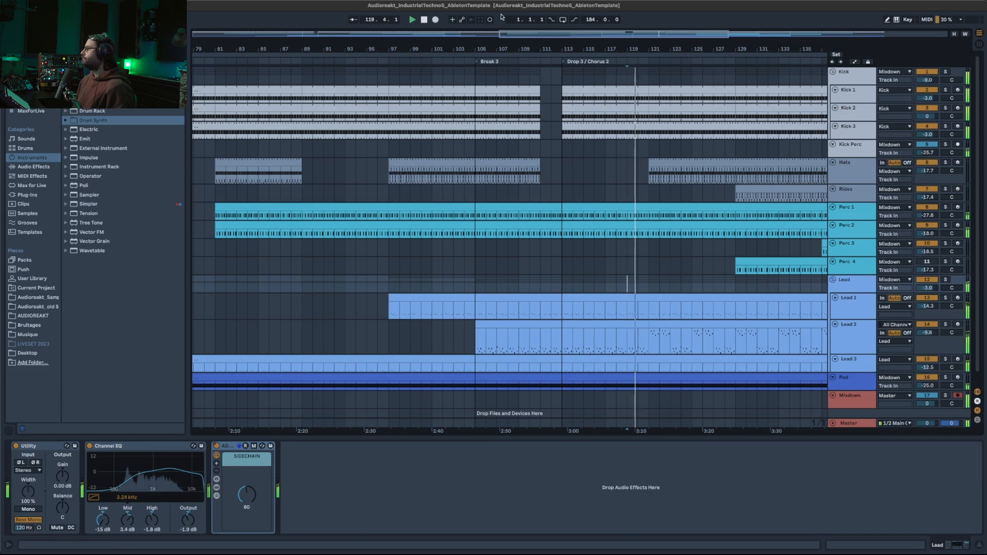
{"action": "left_click_drag", "start_coordinate": [507, 34], "coordinate": [578, 33]}
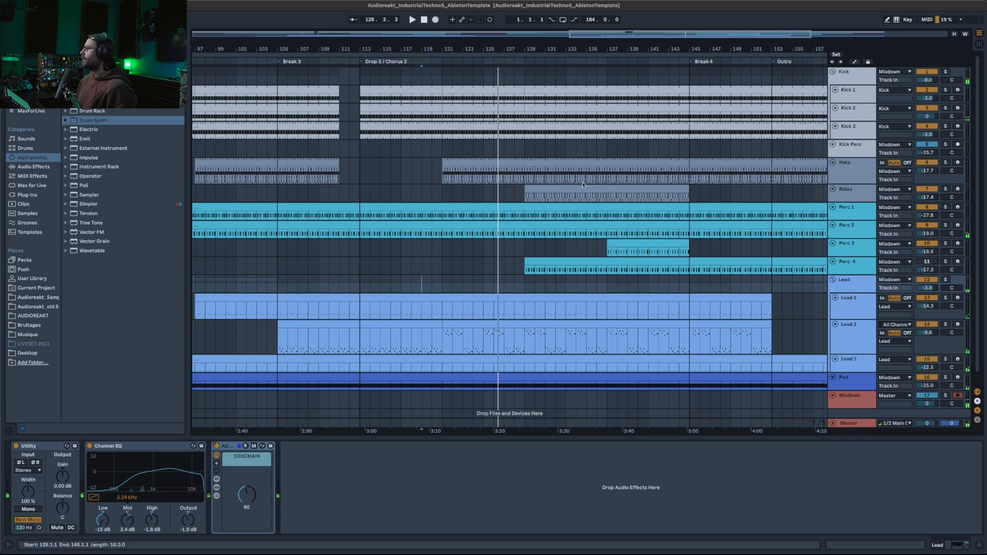
Play from bar 128 to audition the Rides and Perc 4 entries, activating the Perc 4 track and toggling its solo.
{"action": "left_click", "coordinate": [541, 192]}
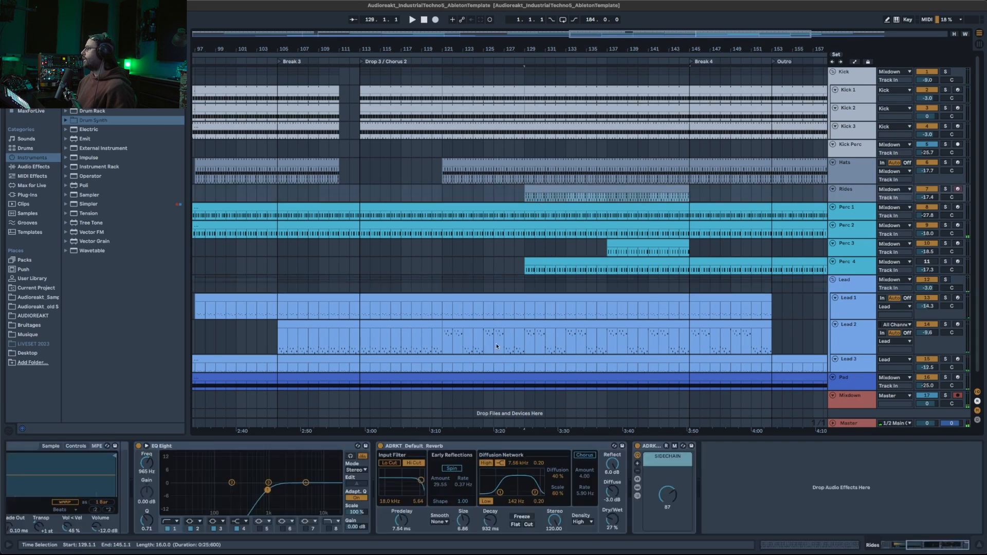
{"action": "left_click", "coordinate": [558, 258]}
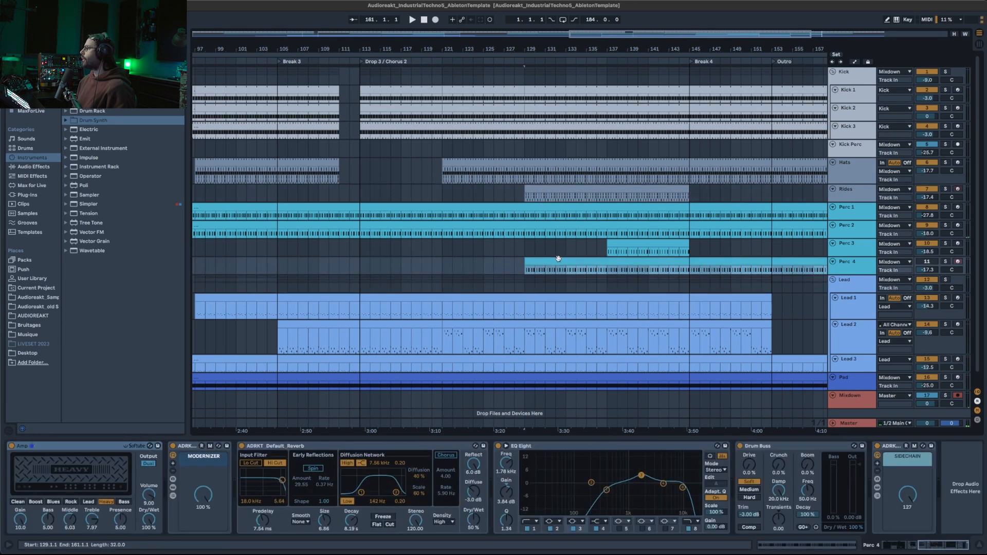
{"action": "left_click", "coordinate": [515, 252]}
{"action": "key", "text": "space"}
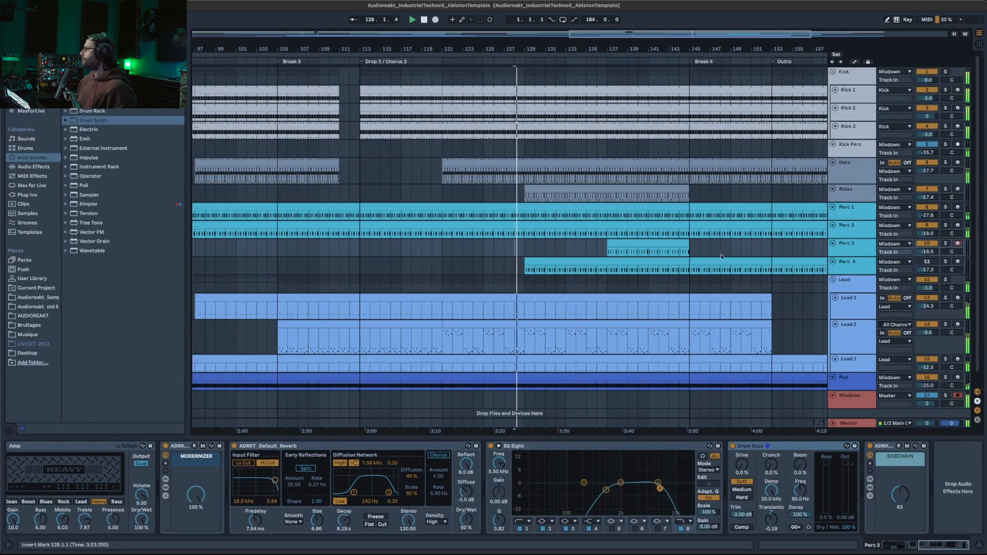
{"action": "left_click", "coordinate": [946, 264]}
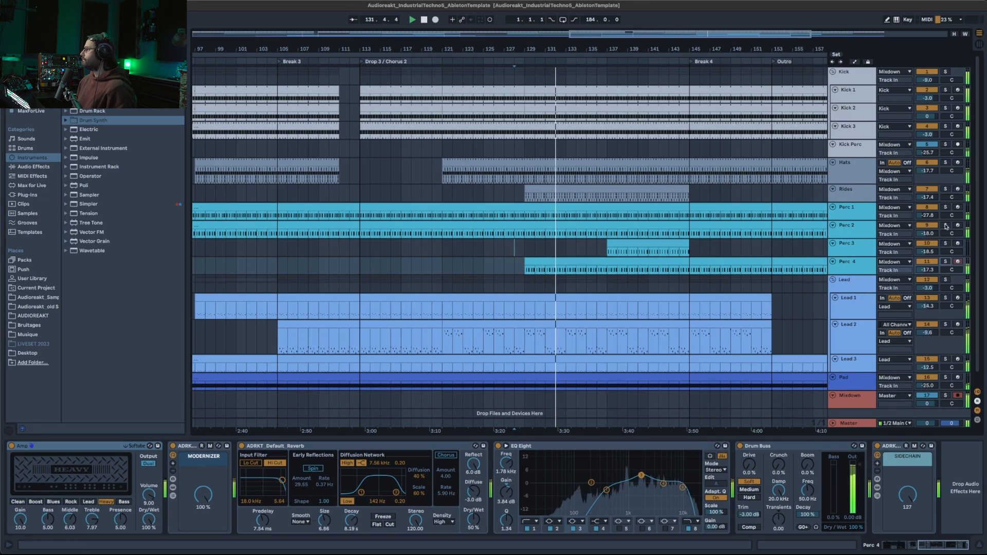
{"action": "left_click", "coordinate": [947, 256]}
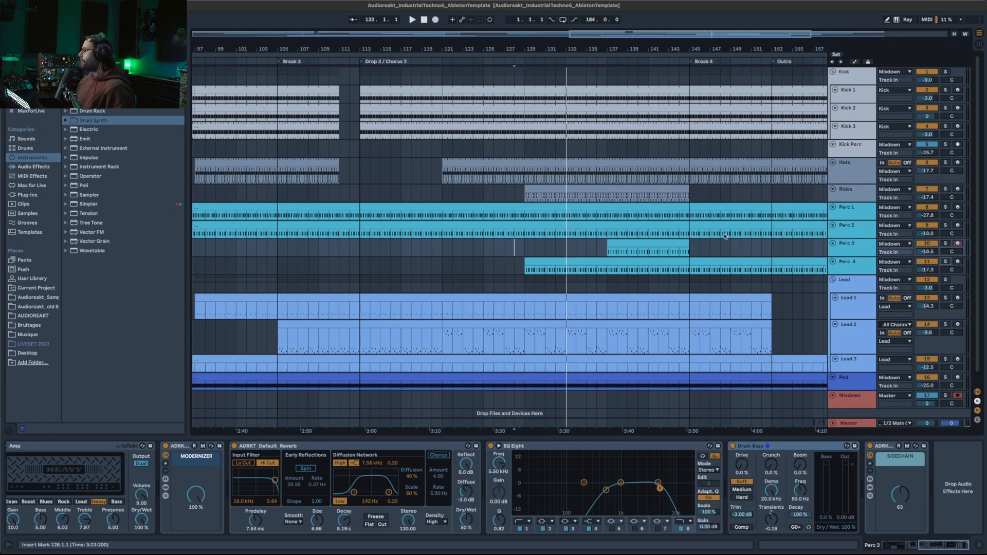
Play the mix from bar 131 up to bar 141 to hear Perc 3 join the drop.
{"action": "left_click", "coordinate": [556, 248]}
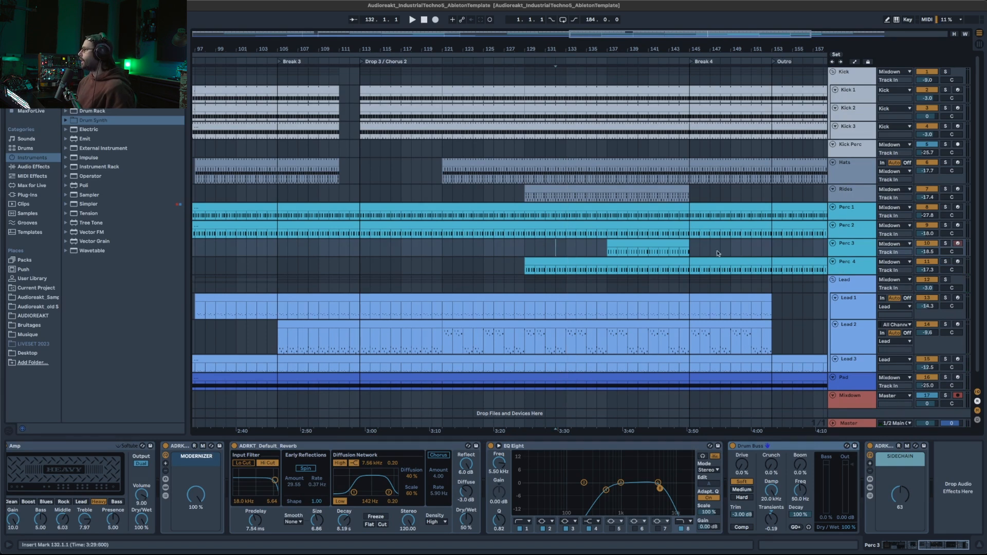
{"action": "key", "text": "space"}
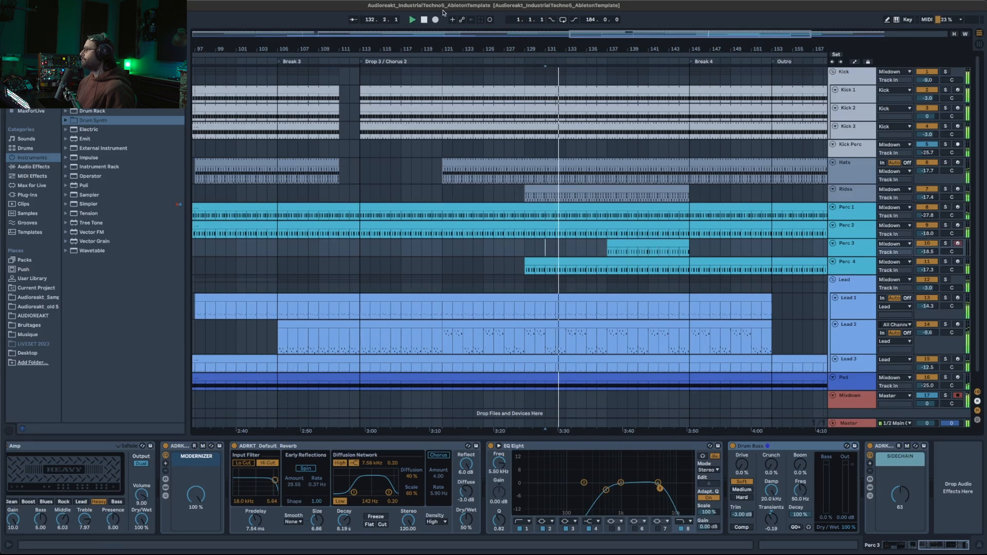
{"action": "left_click_drag", "start_coordinate": [666, 33], "coordinate": [710, 37]}
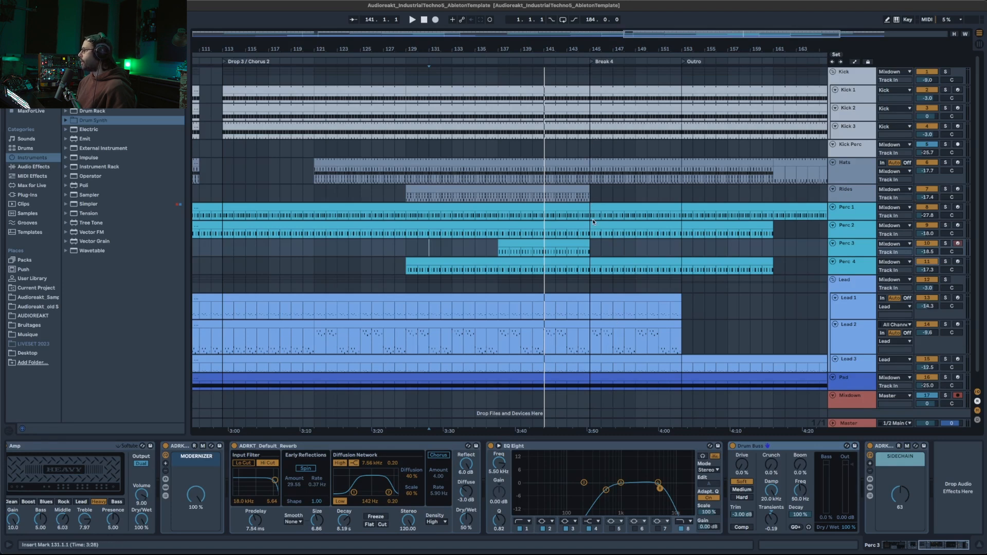
Inspect the Perc 3 and Rides clips ending before Break 4, and play from bar 143 through Break 4 into the Outro.
{"action": "left_click", "coordinate": [579, 246]}
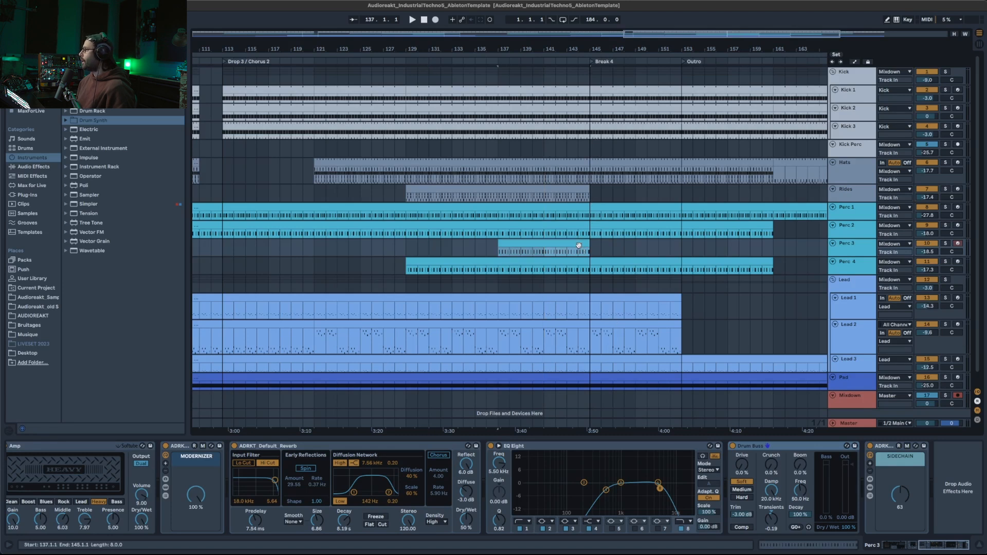
{"action": "left_click", "coordinate": [579, 196]}
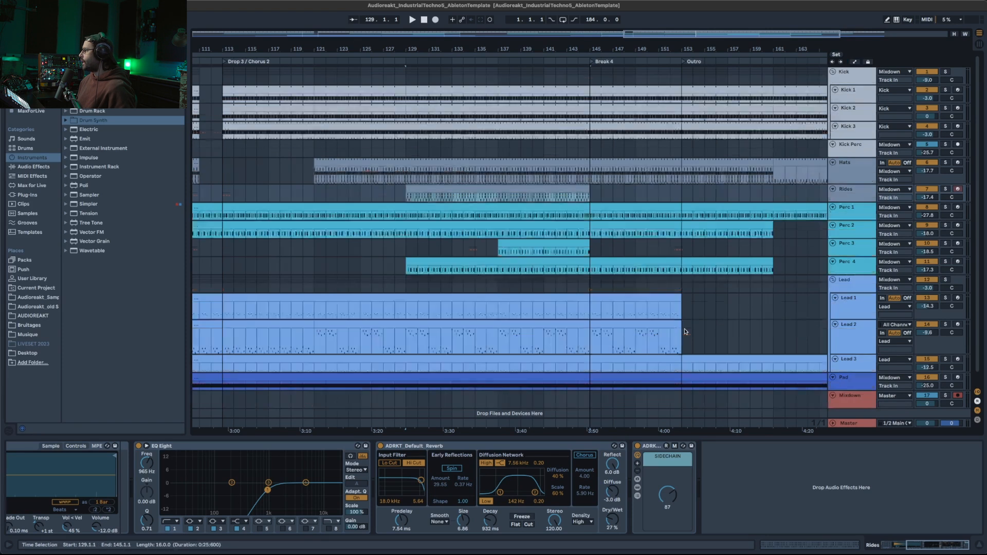
{"action": "left_click", "coordinate": [569, 286]}
{"action": "key", "text": "space"}
{"action": "scroll", "coordinate": [649, 341], "scroll_direction": "down", "scroll_amount": 1}
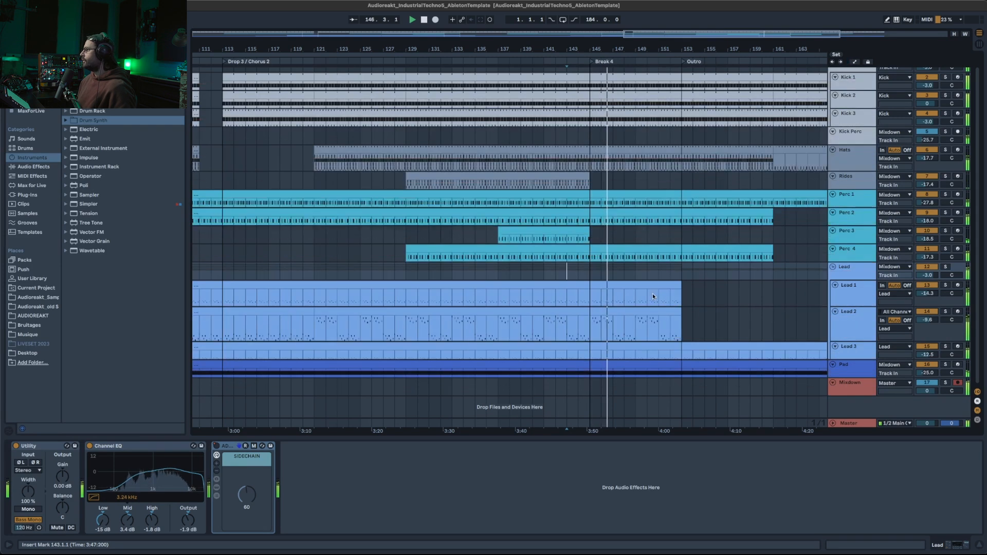
{"action": "scroll", "coordinate": [653, 296], "scroll_direction": "up", "scroll_amount": 1}
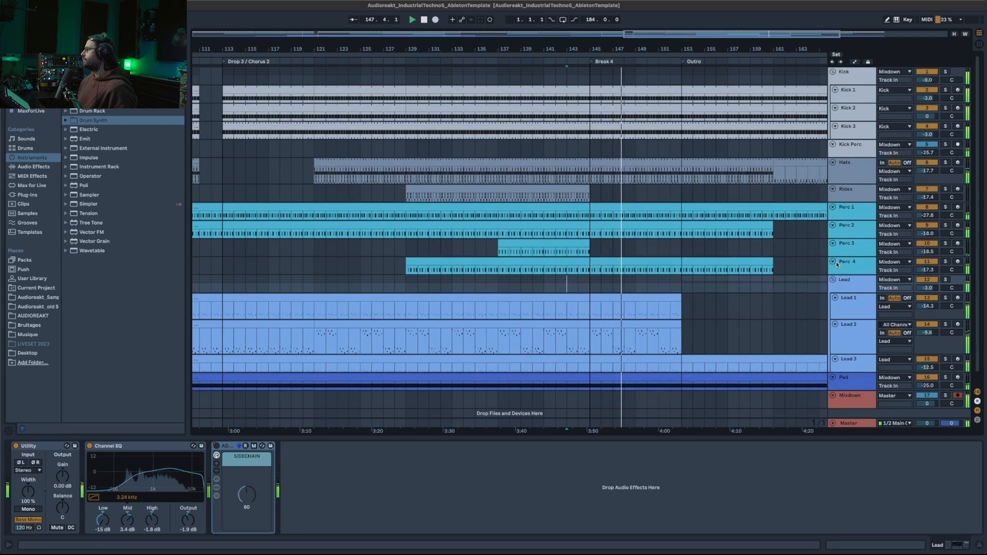
{"action": "left_click_drag", "start_coordinate": [651, 33], "coordinate": [709, 33]}
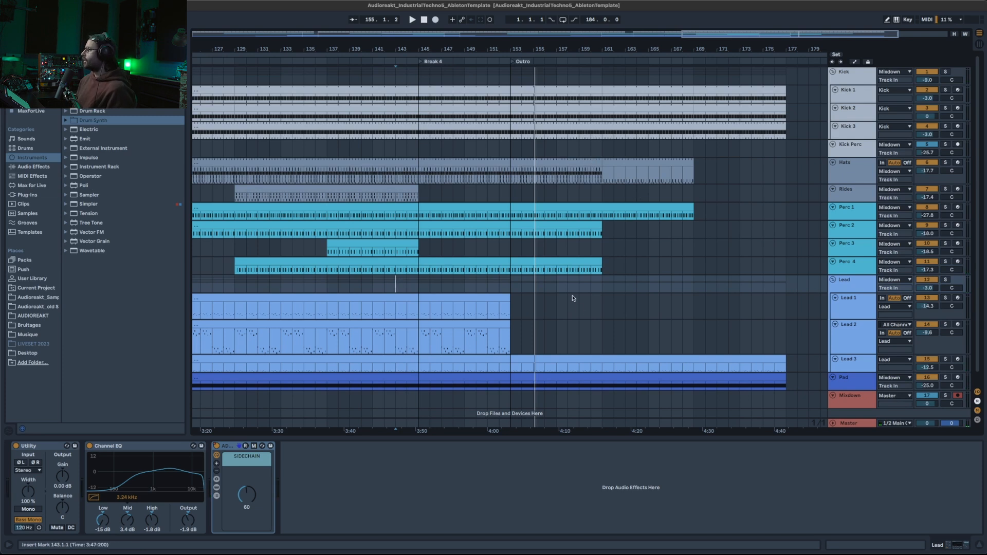
Place the insert marker at bar 157 in the Outro, and examine the automation lanes before hiding them again.
{"action": "left_click", "coordinate": [556, 289]}
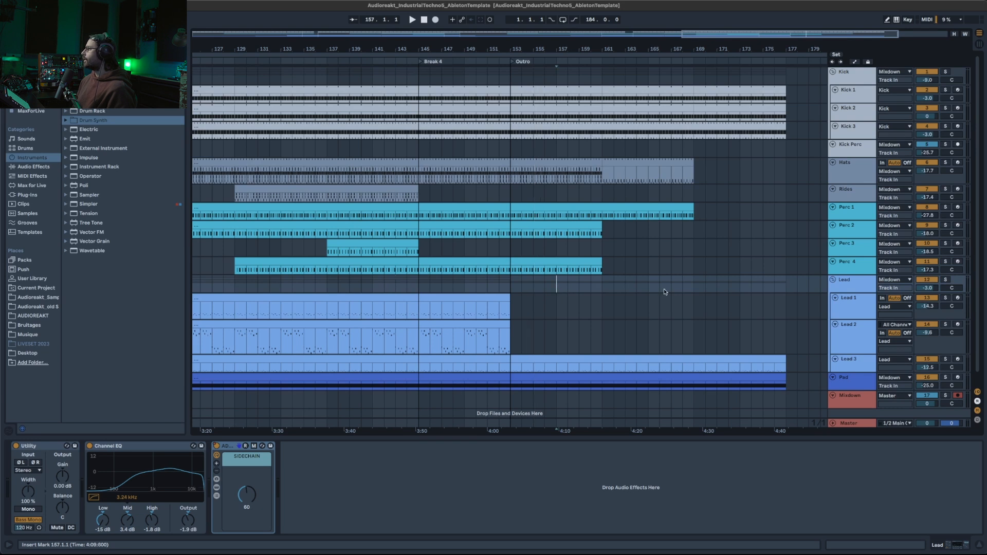
{"action": "key", "text": "a"}
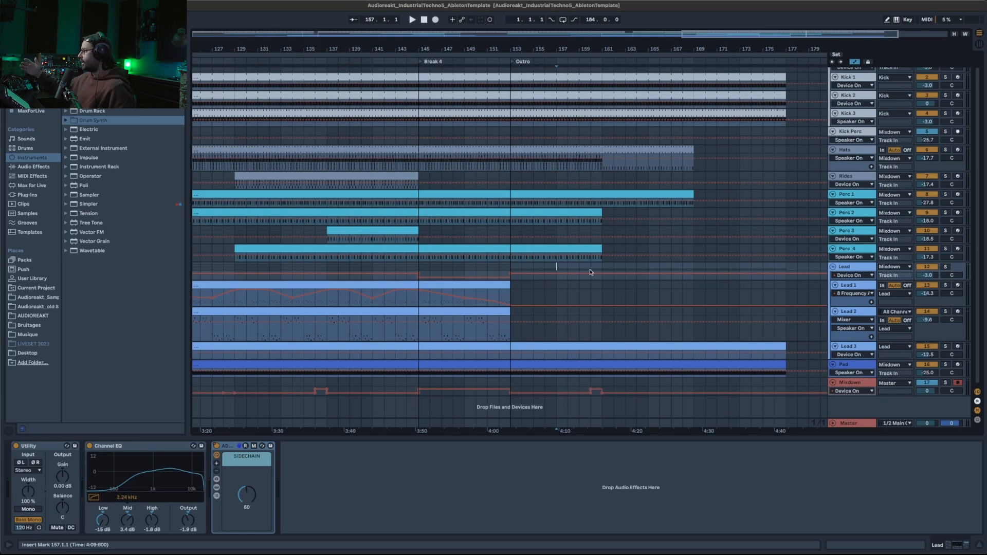
{"action": "key", "text": "a"}
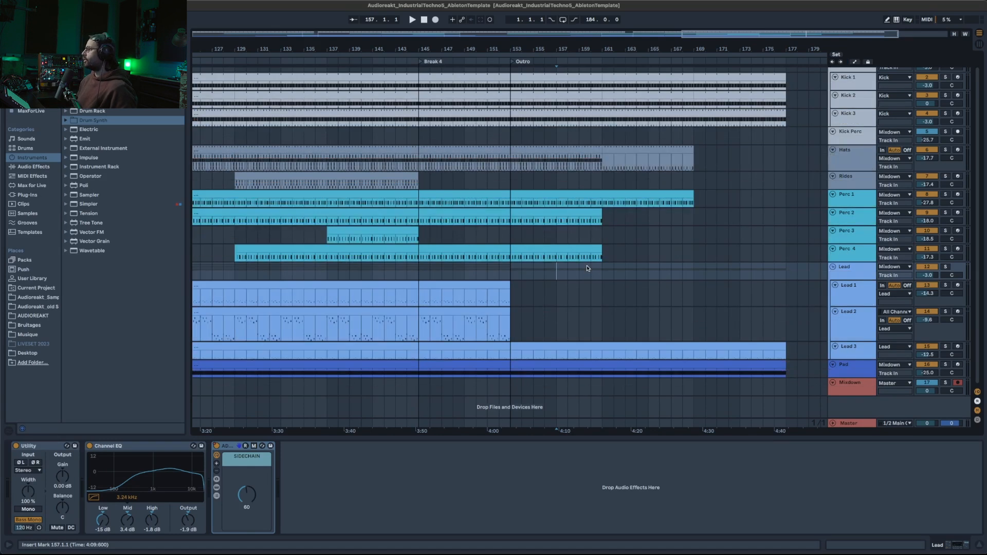
Play the Outro from bar 157 to hear the percussion and Hats drop out, marking bar 168 on Perc 2.
{"action": "key", "text": "w"}
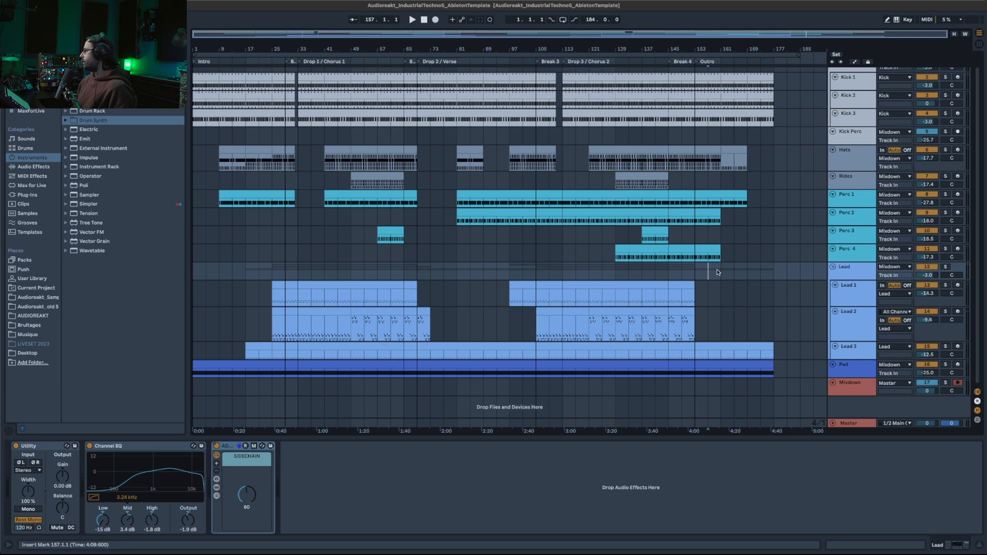
{"action": "key", "text": "space"}
{"action": "left_click_drag", "start_coordinate": [599, 49], "coordinate": [600, 120]}
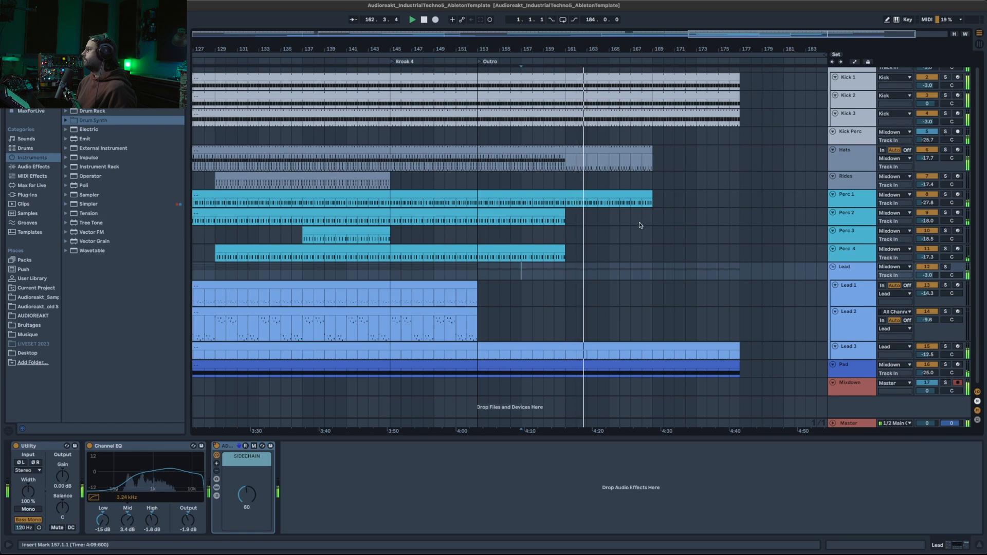
{"action": "left_click", "coordinate": [642, 225]}
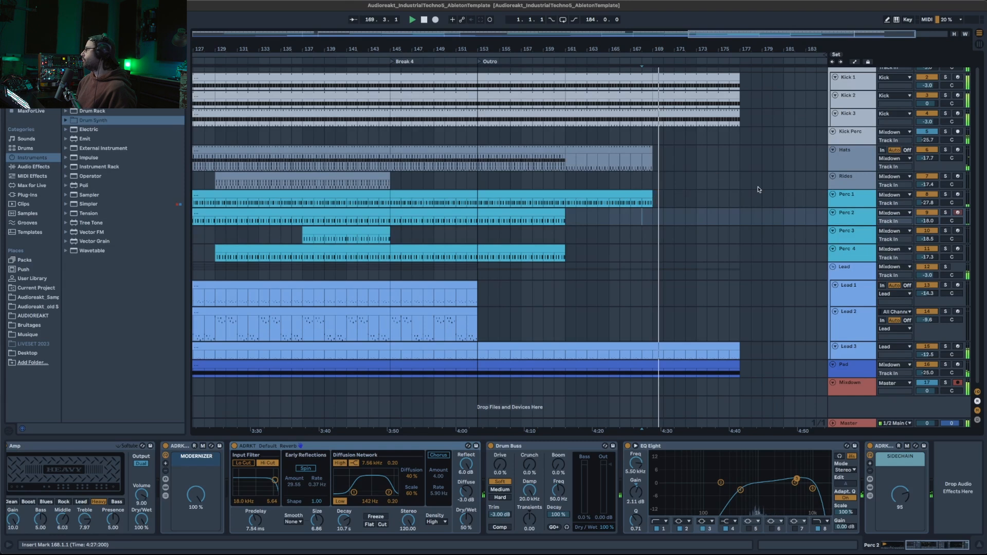
Show the whole arrangement with its automation lanes, and place the insert marker at bar 29 on Lead 1's frequency automation.
{"action": "left_click_drag", "start_coordinate": [761, 34], "coordinate": [433, 34]}
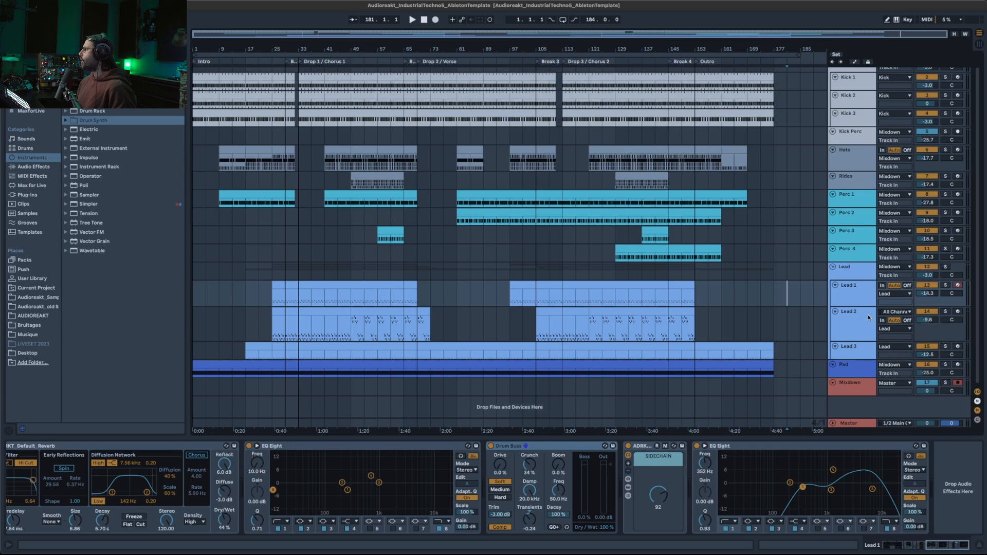
{"action": "key", "text": "a"}
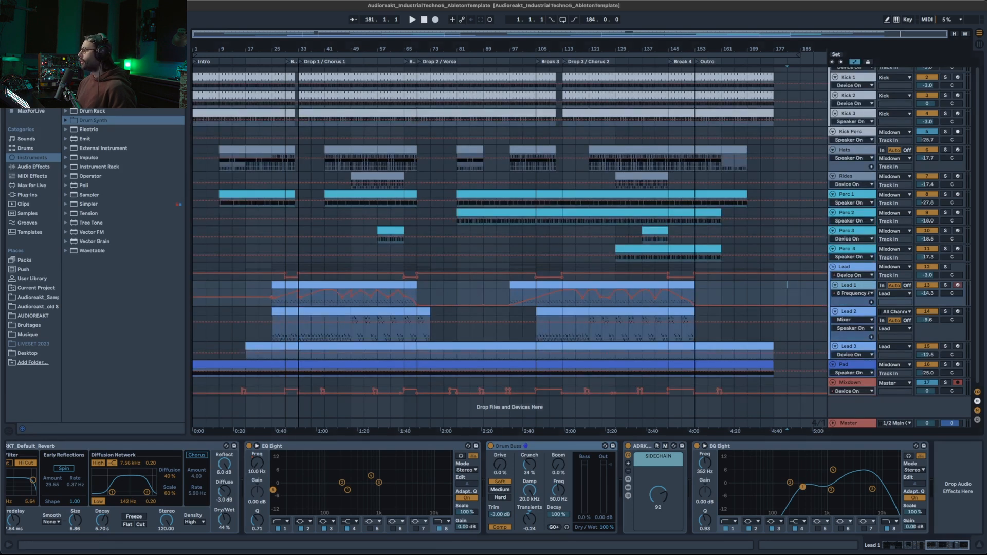
{"action": "left_click", "coordinate": [284, 304]}
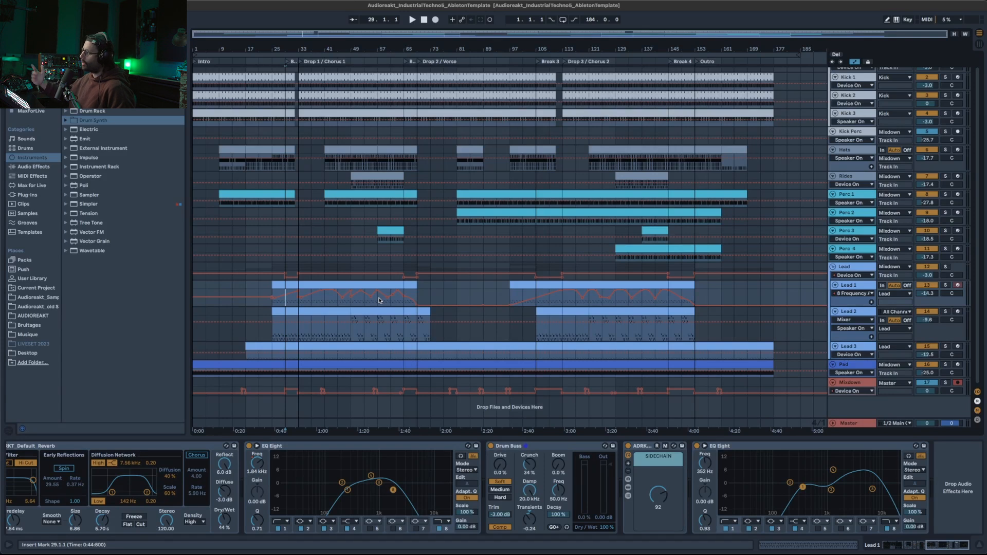
Display the beat-repeat rack's Repeat automation on the Kick group from bar 25 onward, with the track enlarged and the insert marker at bar 40.
{"action": "left_click", "coordinate": [859, 345]}
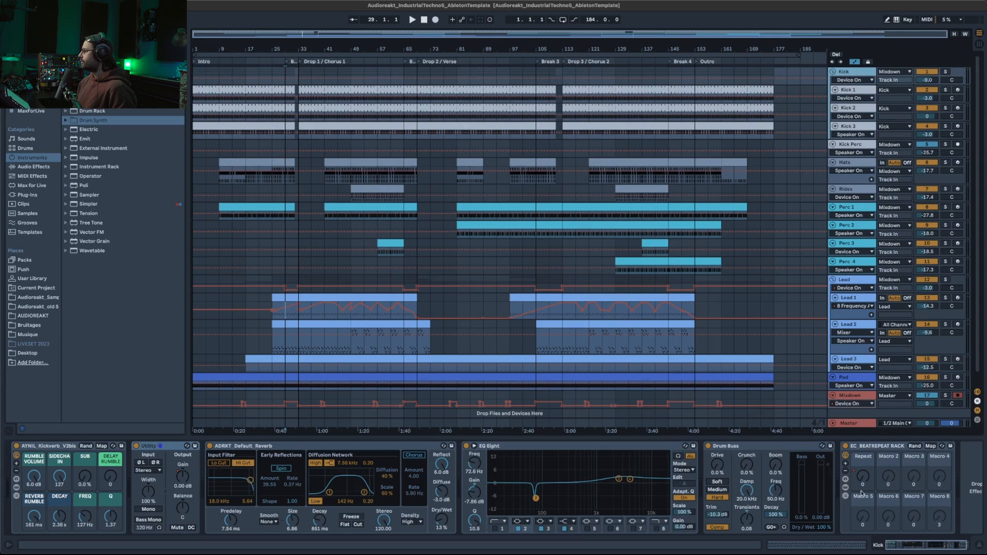
{"action": "left_click", "coordinate": [864, 481]}
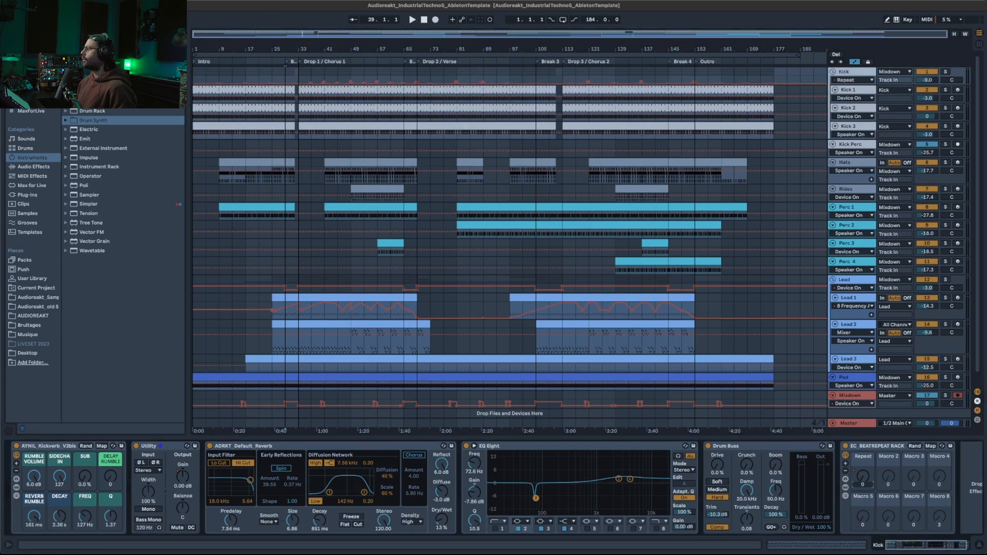
{"action": "left_click_drag", "start_coordinate": [320, 49], "coordinate": [350, 78]}
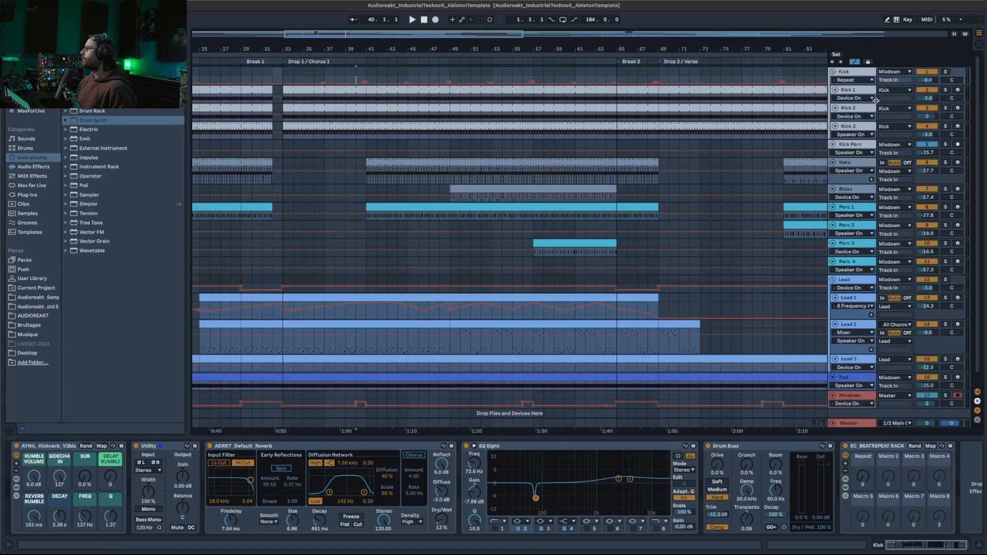
{"action": "left_click_drag", "start_coordinate": [866, 88], "coordinate": [865, 163]}
Play the Kick group's Repeat automation from bars 40 and 36, and shrink the track again.
{"action": "key", "text": "space"}
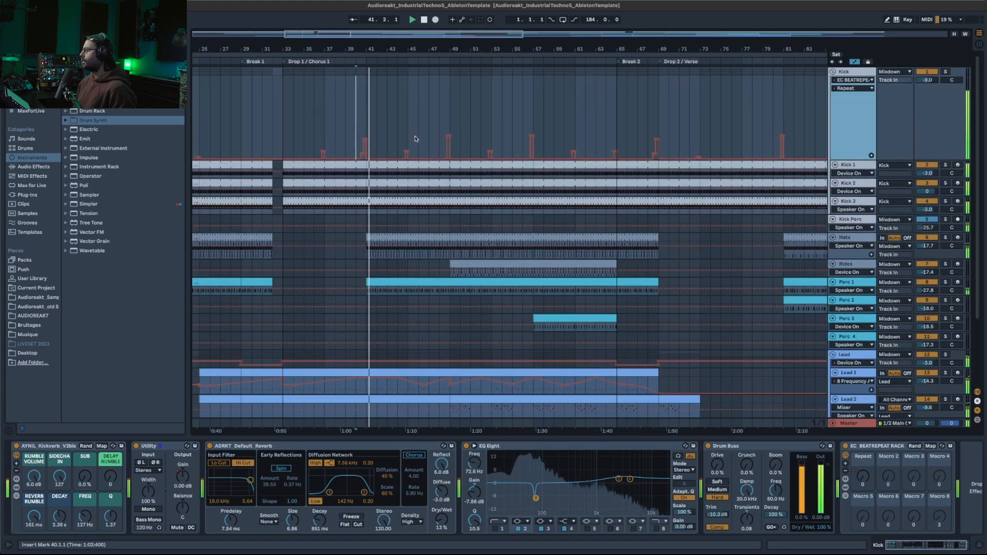
{"action": "left_click", "coordinate": [315, 148]}
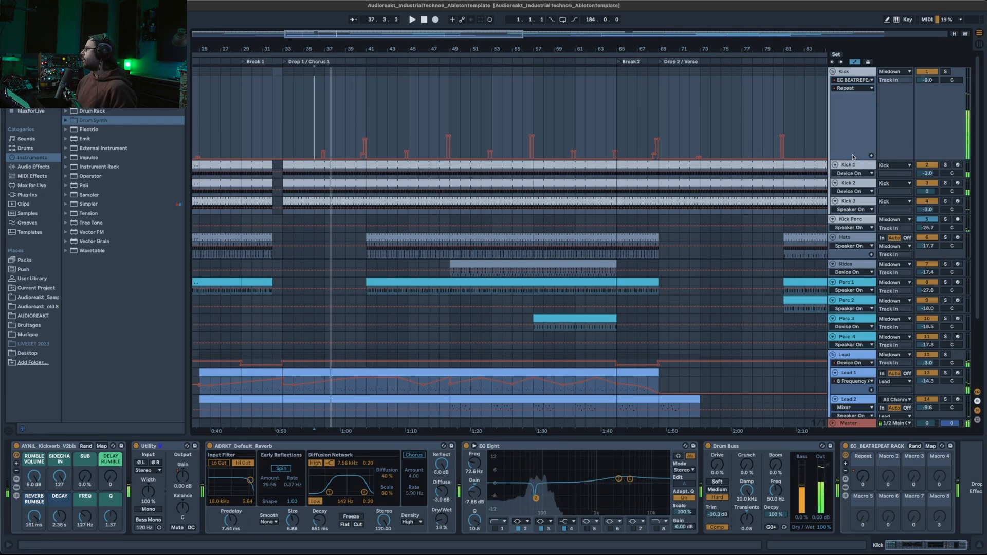
{"action": "left_click_drag", "start_coordinate": [855, 159], "coordinate": [855, 109]}
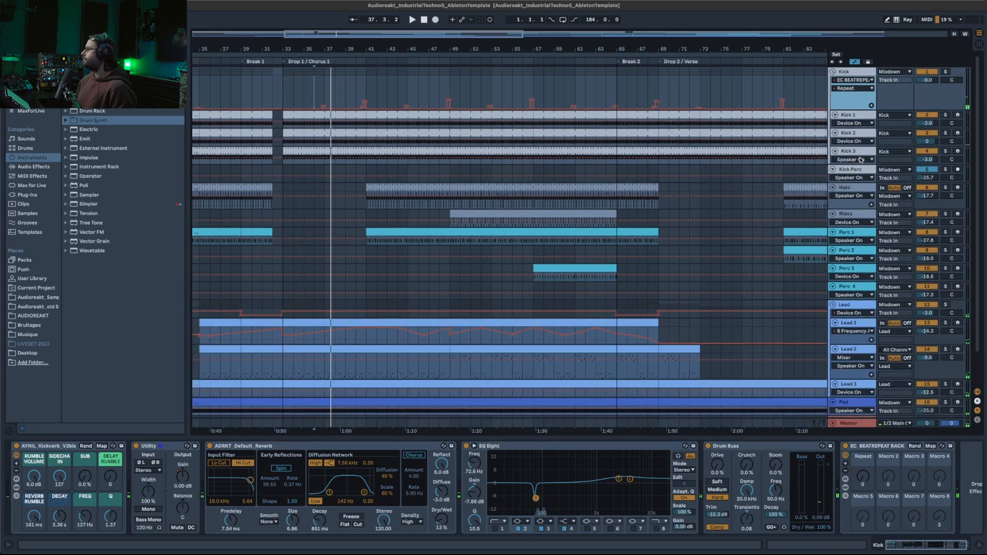
Enlarge the Mixdown track's EQ Eight Device On automation and play from bar 15, ending with the automation lanes hidden.
{"action": "scroll", "coordinate": [861, 159], "scroll_direction": "down", "scroll_amount": 3}
{"action": "left_click_drag", "start_coordinate": [839, 396], "coordinate": [842, 429]}
{"action": "scroll", "coordinate": [456, 388], "scroll_direction": "down", "scroll_amount": 3}
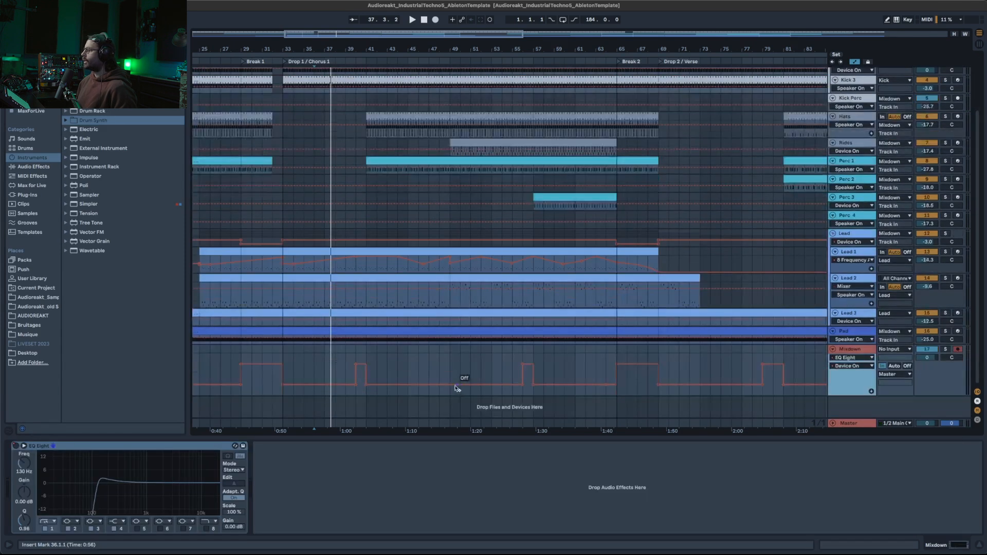
{"action": "left_click_drag", "start_coordinate": [471, 34], "coordinate": [381, 26]}
{"action": "left_click", "coordinate": [286, 372]}
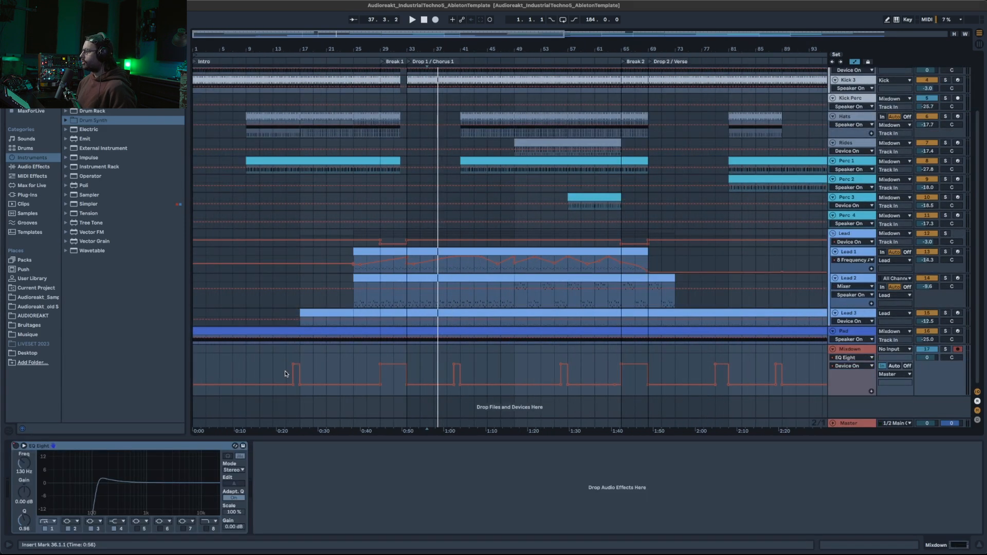
{"action": "key", "text": "space"}
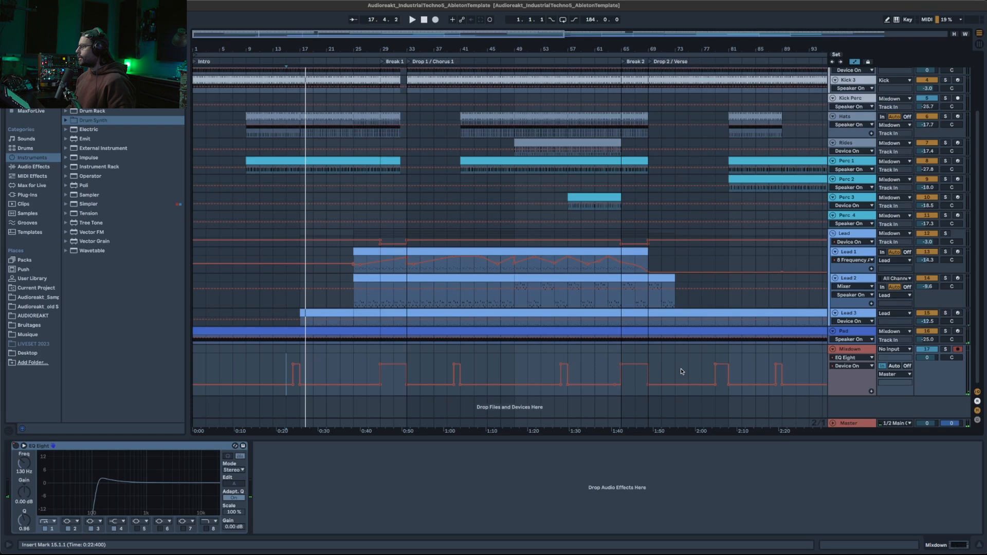
{"action": "key", "text": "a"}
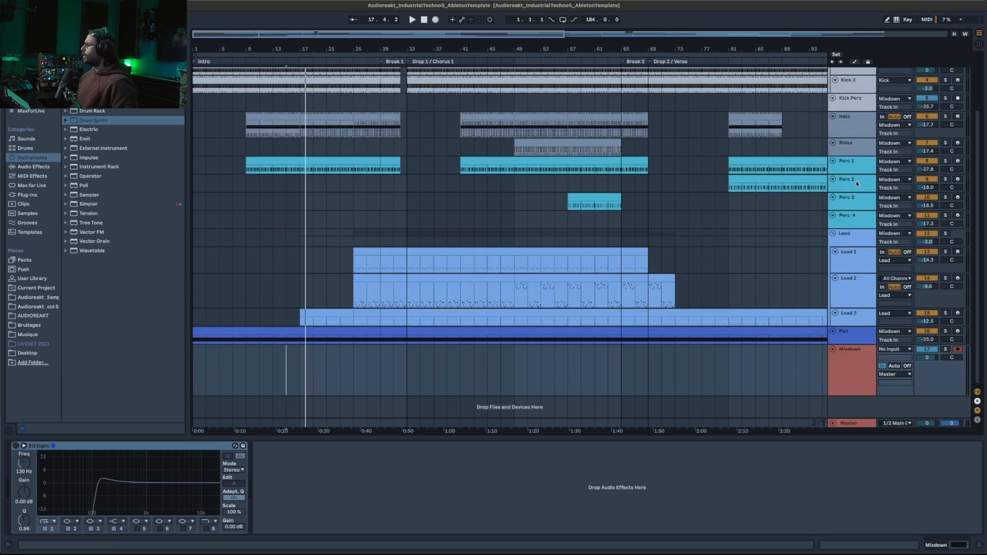
View Lead 2's devices, and audition Perc 4 soloed from bar 129, toggling Perc 2's solo.
{"action": "left_click", "coordinate": [517, 296]}
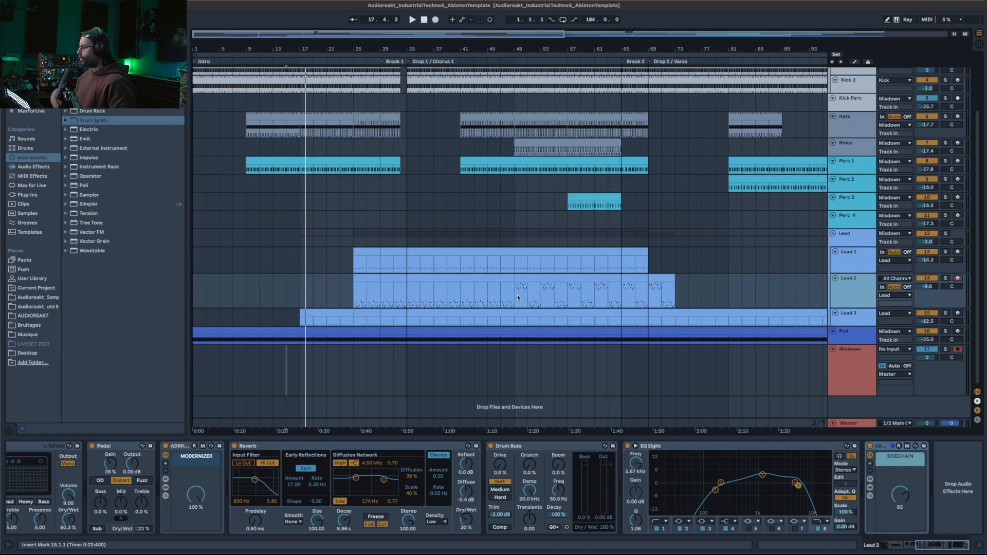
{"action": "left_click_drag", "start_coordinate": [434, 35], "coordinate": [633, 21]}
{"action": "left_click", "coordinate": [850, 215]}
{"action": "left_click", "coordinate": [946, 216]}
{"action": "left_click", "coordinate": [733, 216]}
{"action": "key", "text": "space"}
{"action": "left_click", "coordinate": [946, 179]}
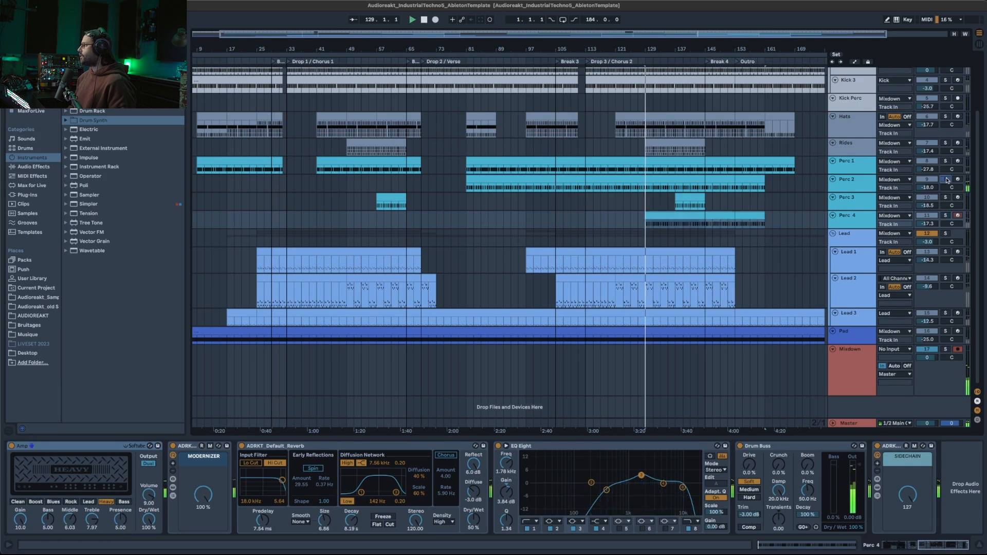
{"action": "left_click", "coordinate": [946, 180]}
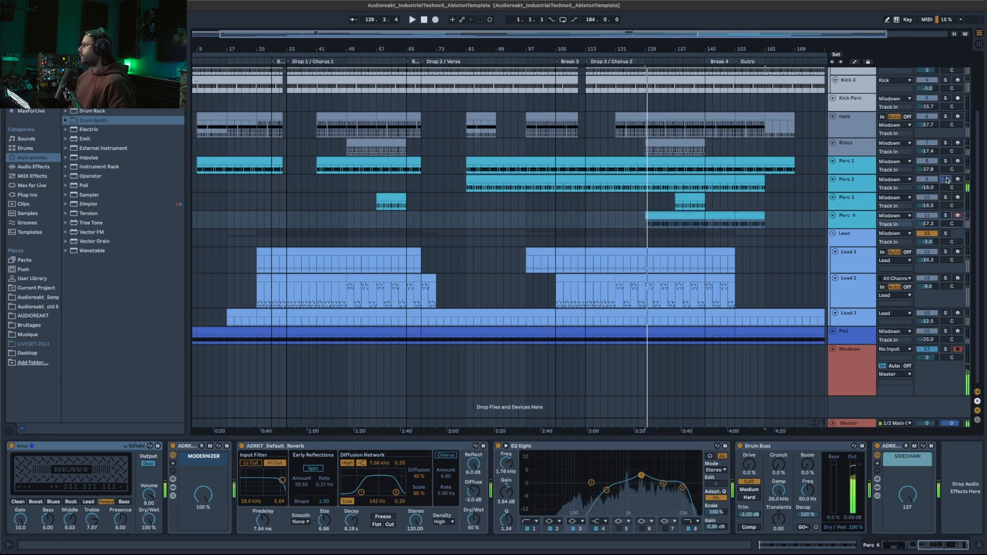
Display the Kick group's Utility Gain automation around the transition from Break 1 into Drop 1.
{"action": "left_click", "coordinate": [814, 202]}
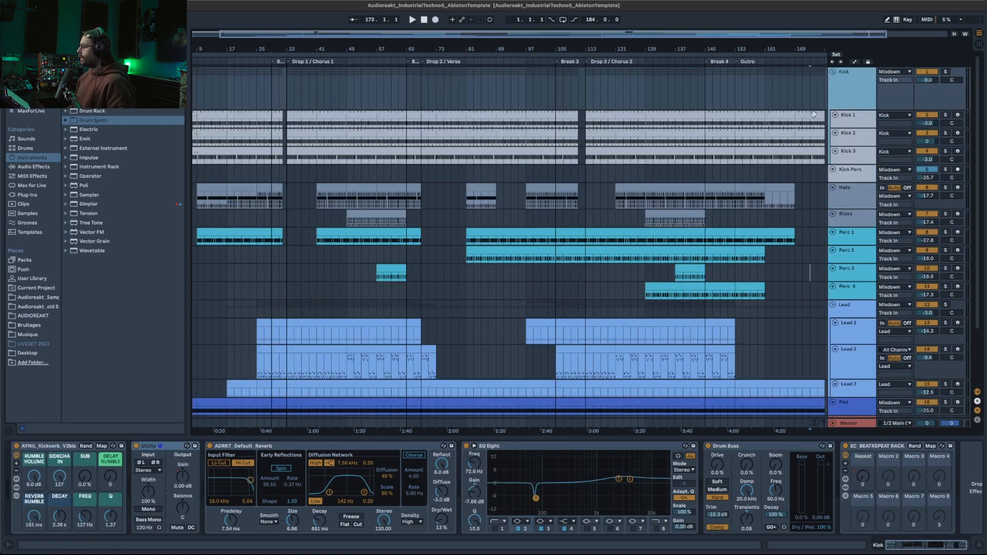
{"action": "left_click", "coordinate": [182, 478]}
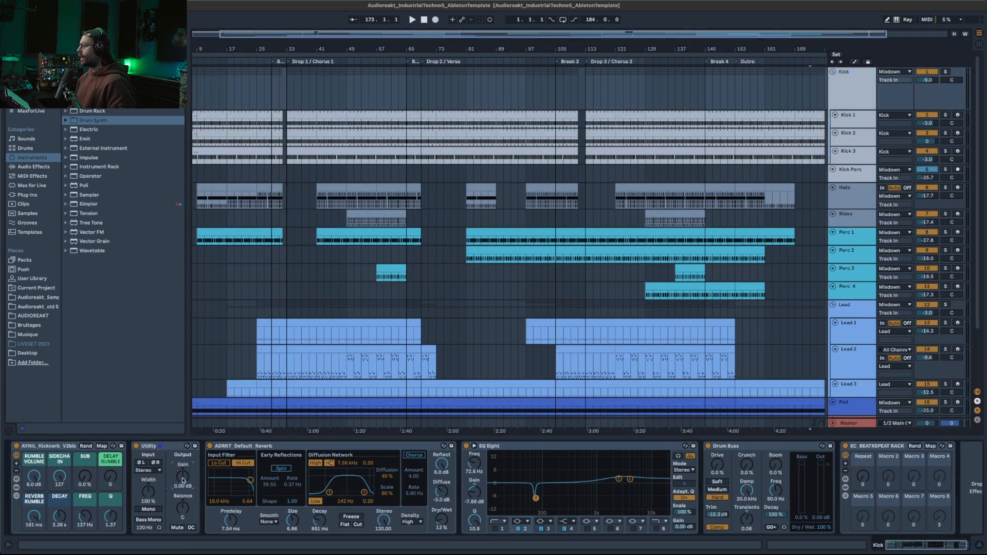
{"action": "key", "text": "a"}
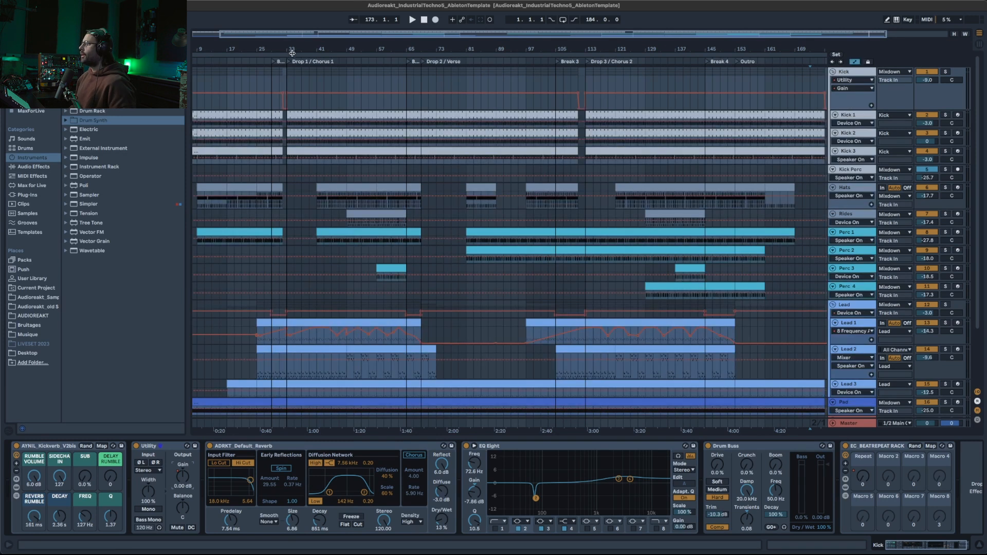
{"action": "left_click_drag", "start_coordinate": [303, 38], "coordinate": [475, 135]}
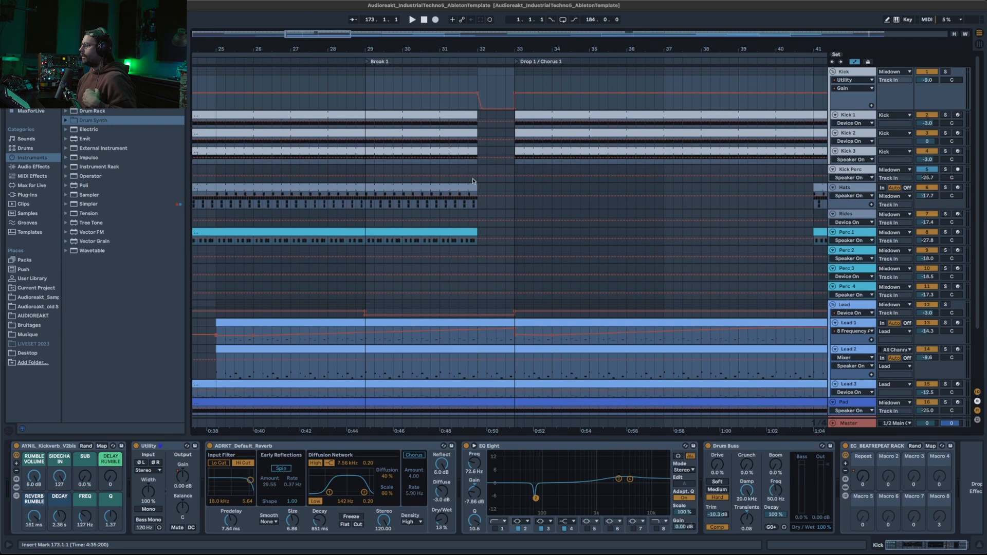
Bypass the Kick group's Utility and play from bar 31.4 to hear the gap before Drop 1.
{"action": "left_click", "coordinate": [136, 446]}
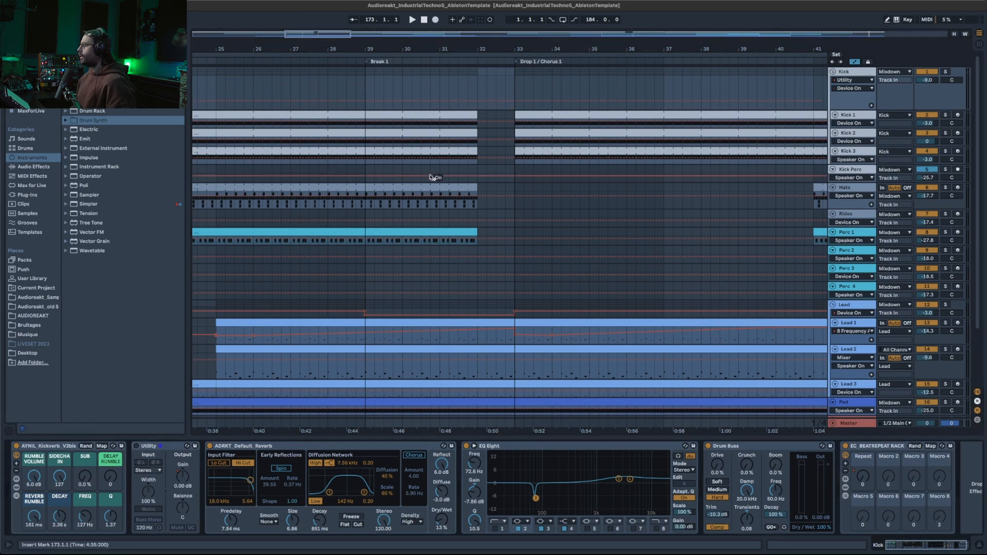
{"action": "left_click", "coordinate": [468, 93]}
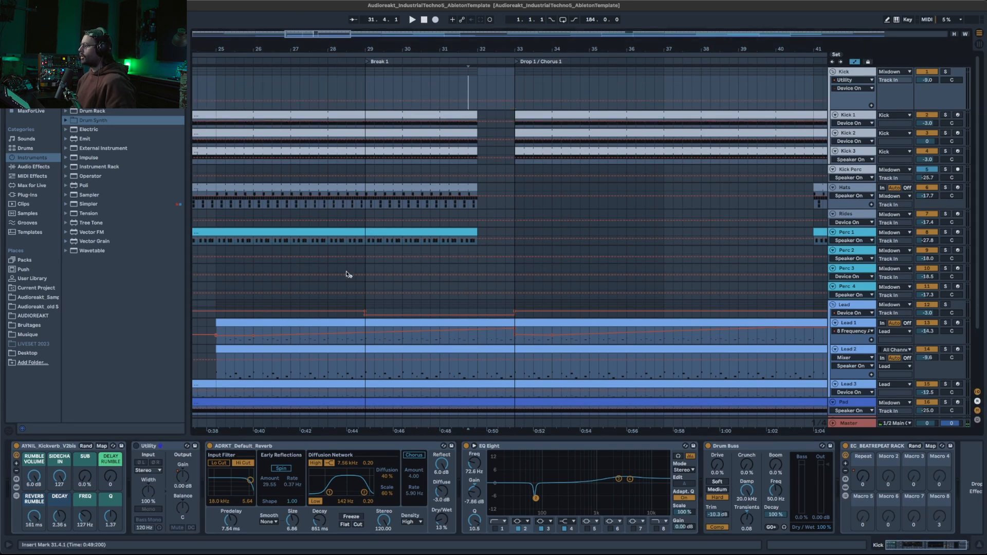
{"action": "key", "text": "space"}
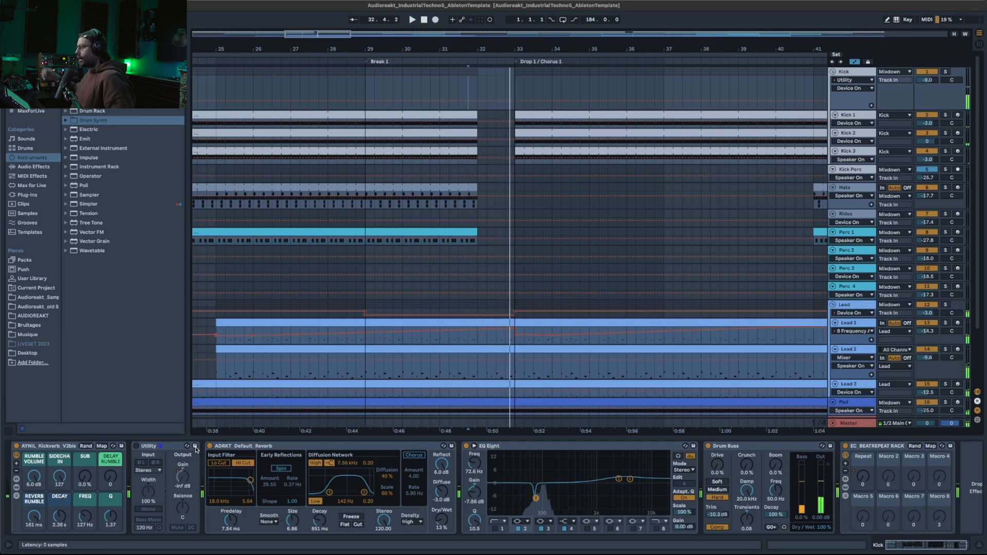
Reactivate the Kick group's Utility, replay the end of Break 1, and show its Gain parameter.
{"action": "left_click", "coordinate": [135, 446]}
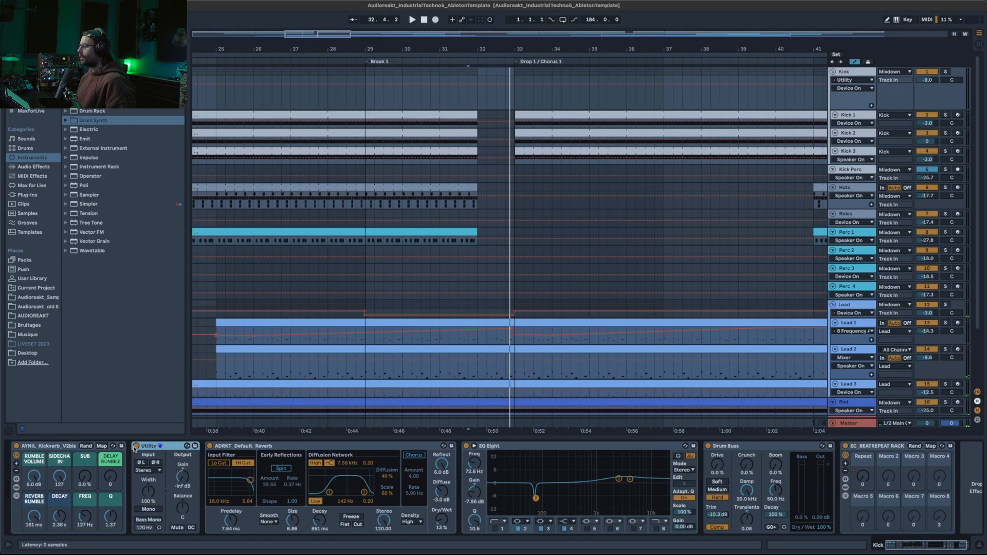
{"action": "left_click", "coordinate": [441, 103]}
{"action": "key", "text": "space"}
{"action": "key", "text": "space"}
{"action": "left_click", "coordinate": [183, 476]}
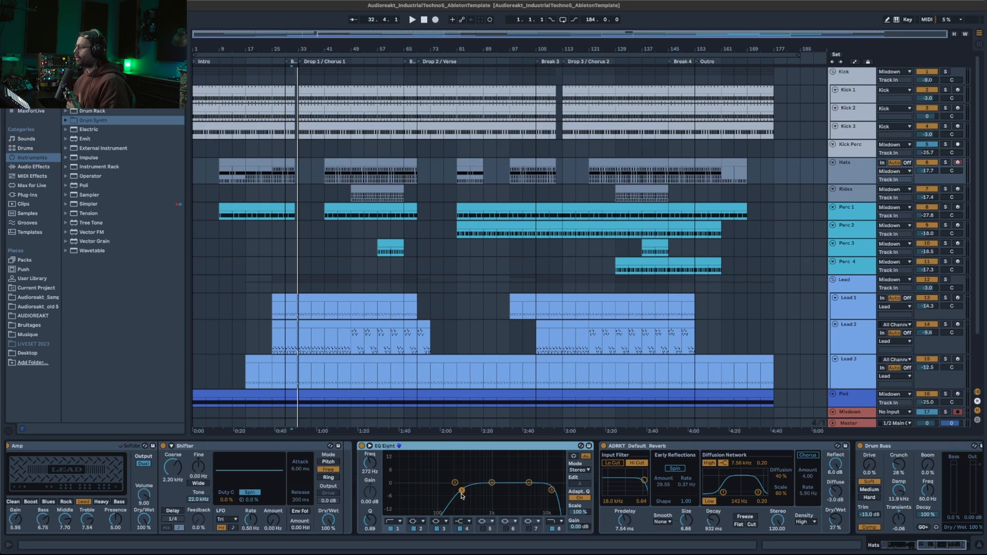
Inspect the Hats effects chain from Amp and EQ Eight to Drum Buss, and the Rides track's Sidechain device.
{"action": "left_click", "coordinate": [89, 444]}
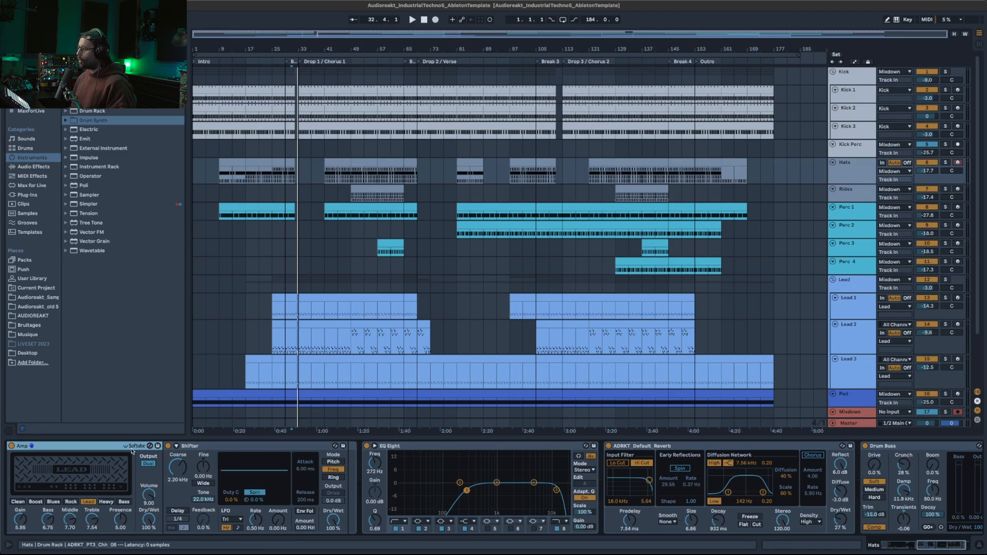
{"action": "left_click", "coordinate": [564, 529]}
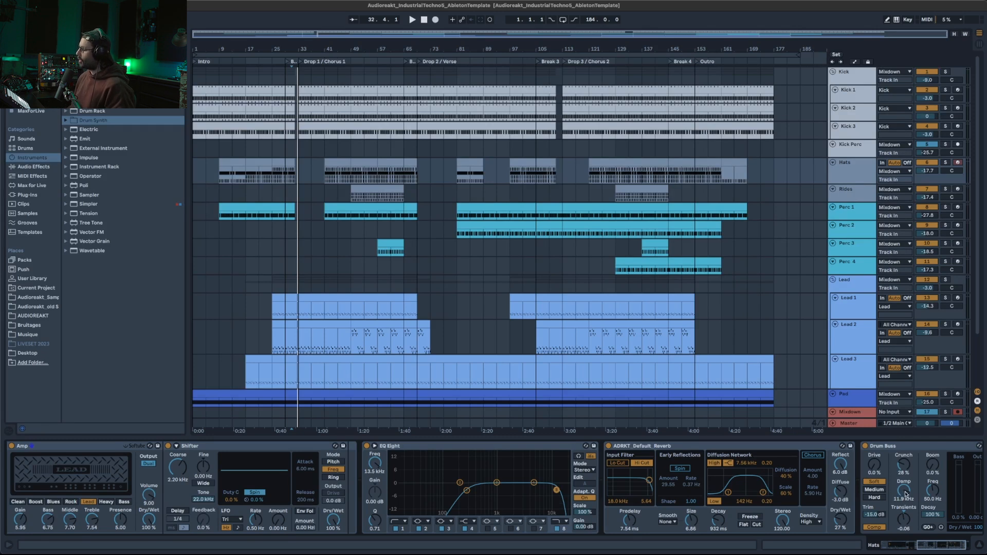
{"action": "scroll", "coordinate": [888, 465], "scroll_direction": "right", "scroll_amount": 2}
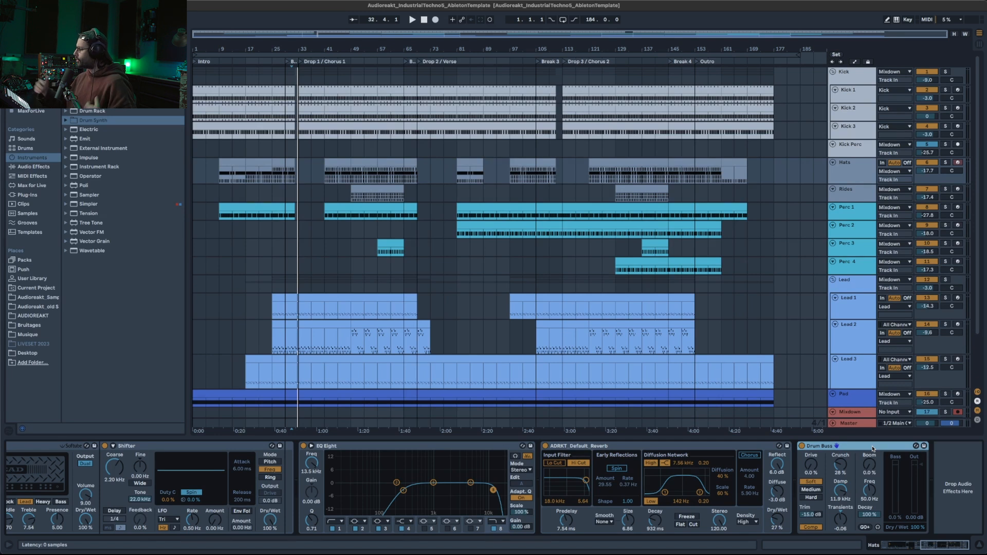
{"action": "left_click", "coordinate": [640, 445]}
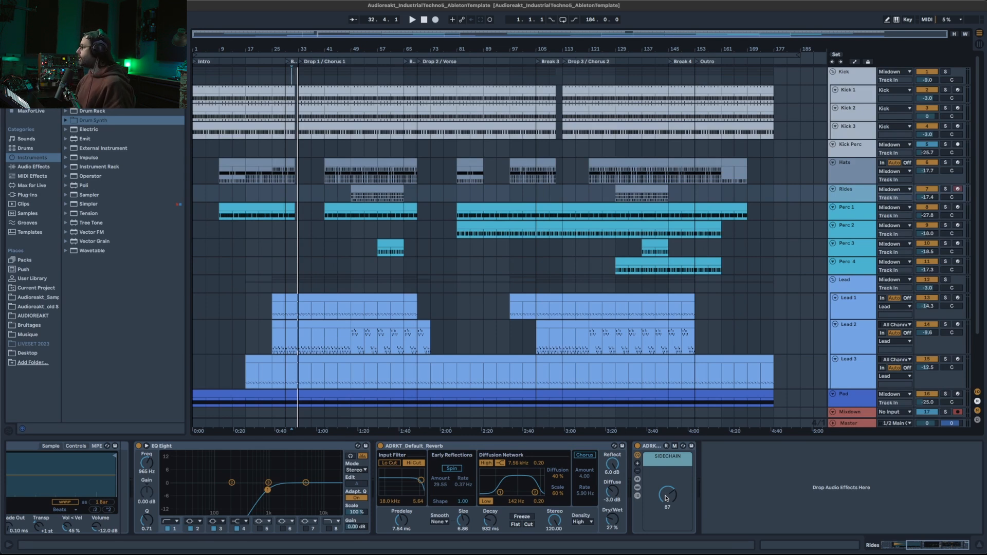
Inspect Perc 1's effects chain from EQ Eight to Utility, and open Perc 2's devices.
{"action": "left_click", "coordinate": [857, 211]}
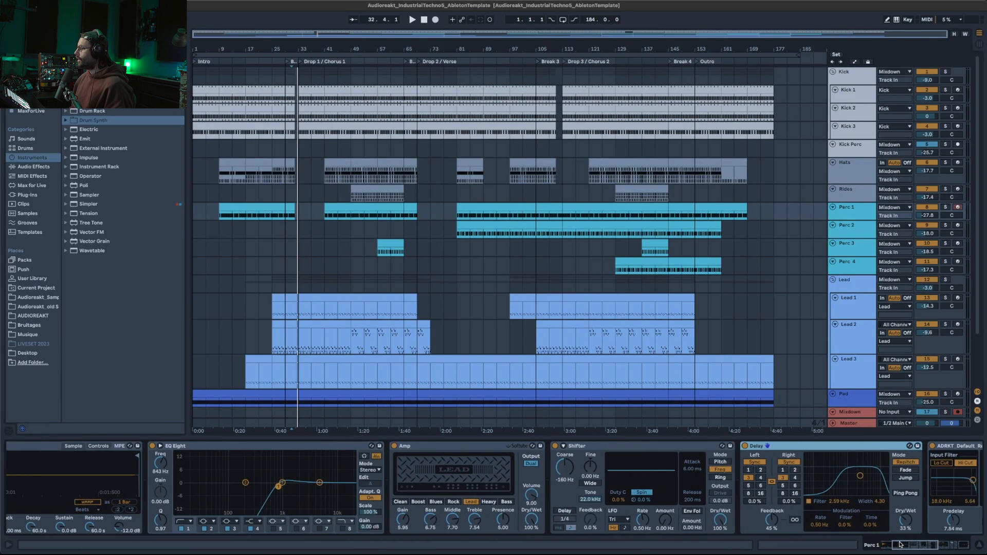
{"action": "left_click", "coordinate": [900, 546]}
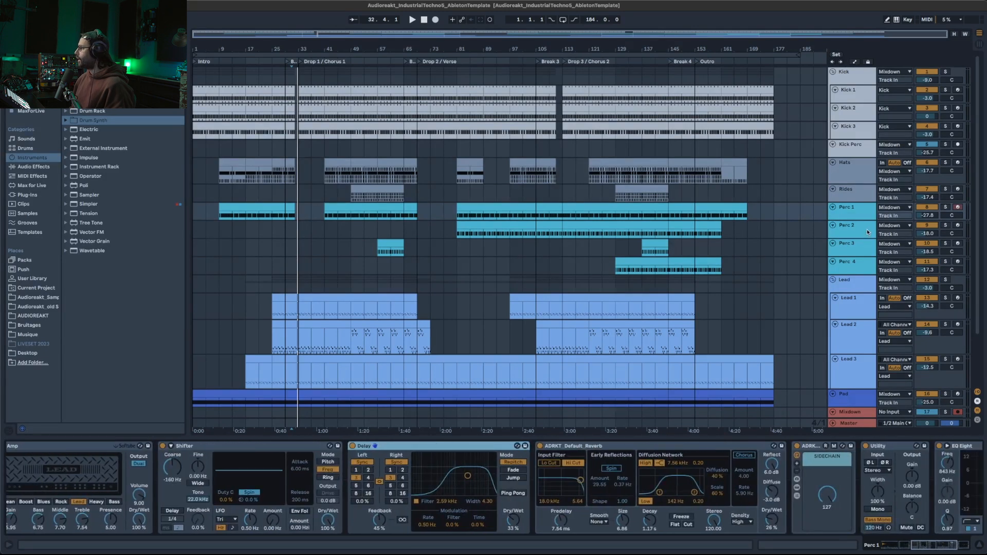
{"action": "left_click", "coordinate": [867, 232]}
Inspect Lead 3's Stereo Width delay and the Pad track's Shifter, reverb and Auto Pan chain.
{"action": "left_click", "coordinate": [890, 446]}
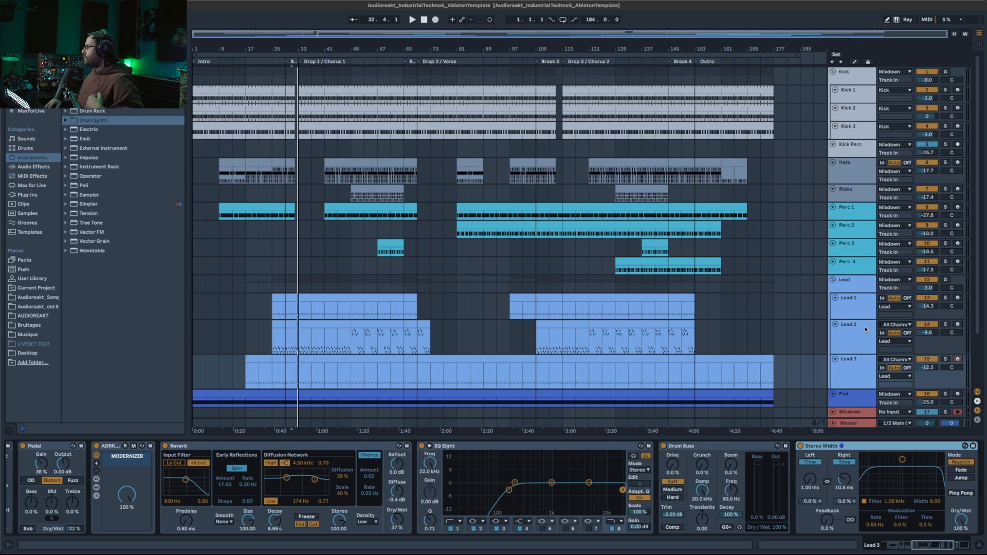
{"action": "scroll", "coordinate": [856, 335], "scroll_direction": "down", "scroll_amount": 3}
{"action": "left_click", "coordinate": [847, 339]}
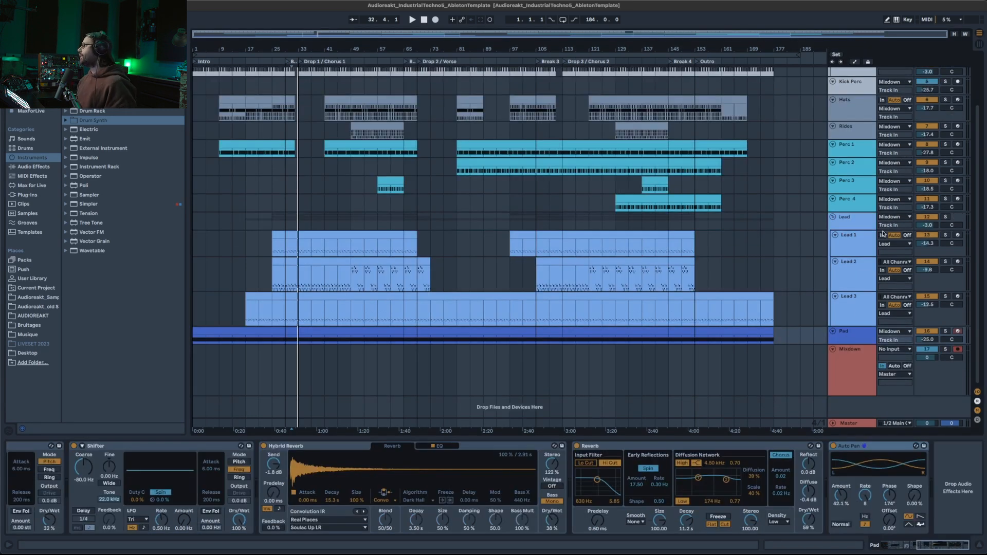
Collapse the Kick group in Session View and return to the arrangement.
{"action": "scroll", "coordinate": [857, 130], "scroll_direction": "up", "scroll_amount": 3}
{"action": "key", "text": "Tab"}
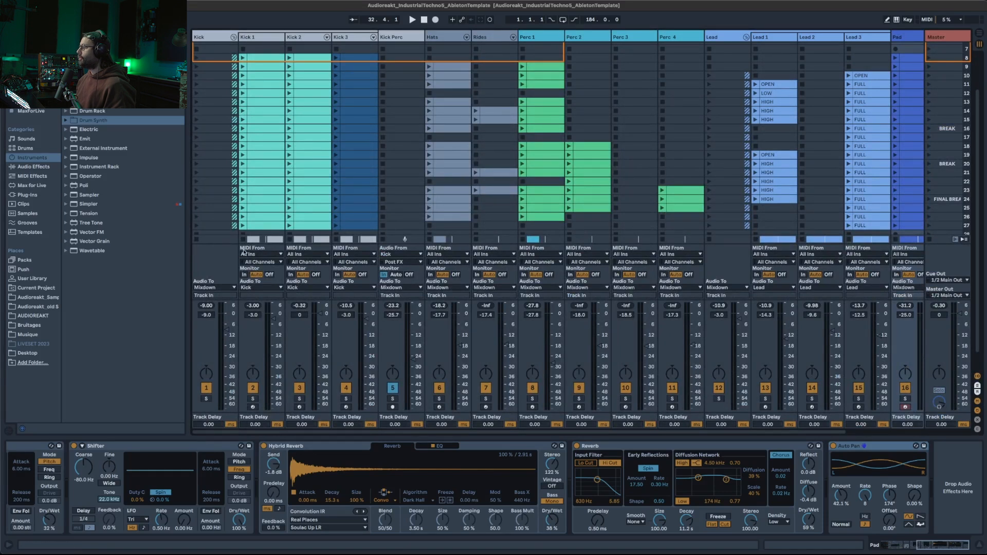
{"action": "left_click", "coordinate": [235, 37]}
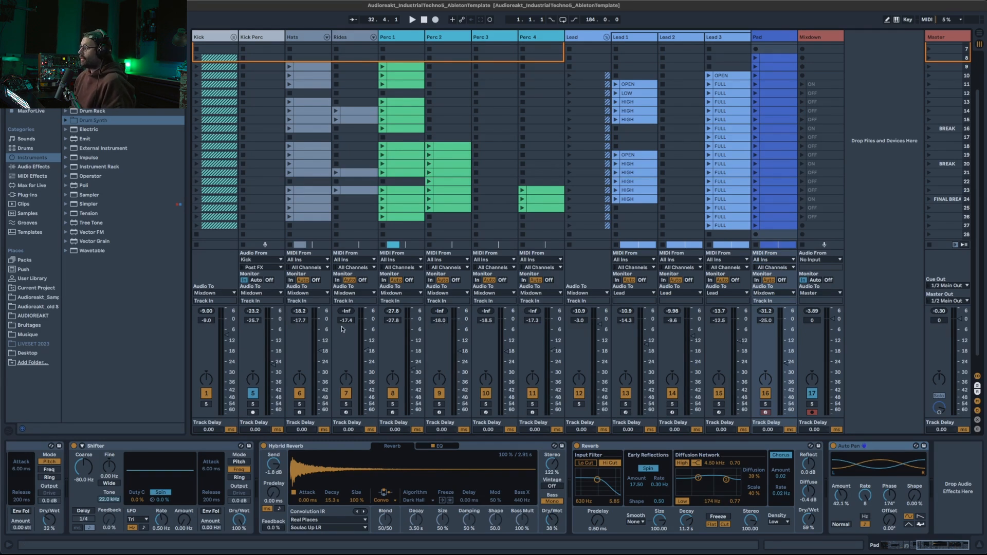
{"action": "key", "text": "Tab"}
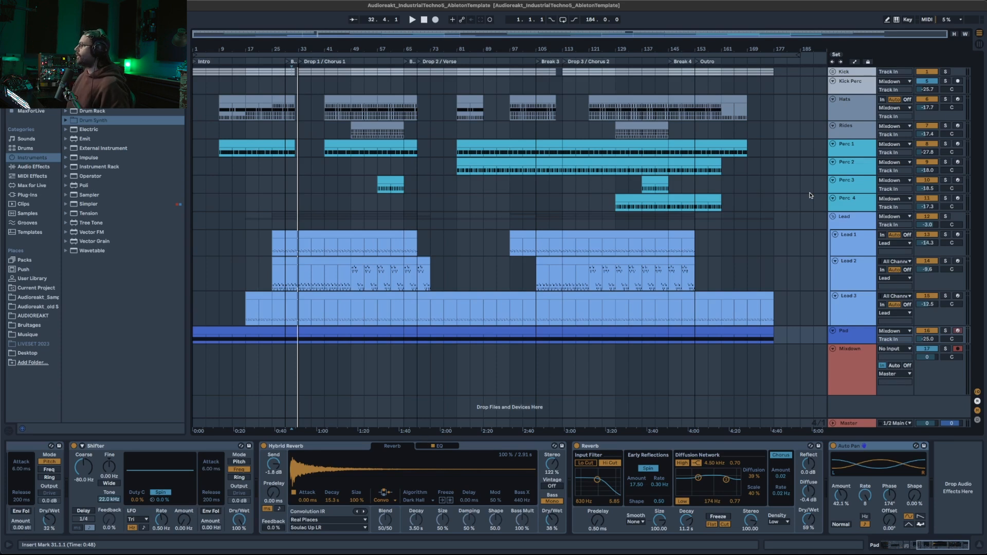
Solo the Kick group briefly, and show the Mixdown track's EQ Eight.
{"action": "left_click", "coordinate": [946, 72]}
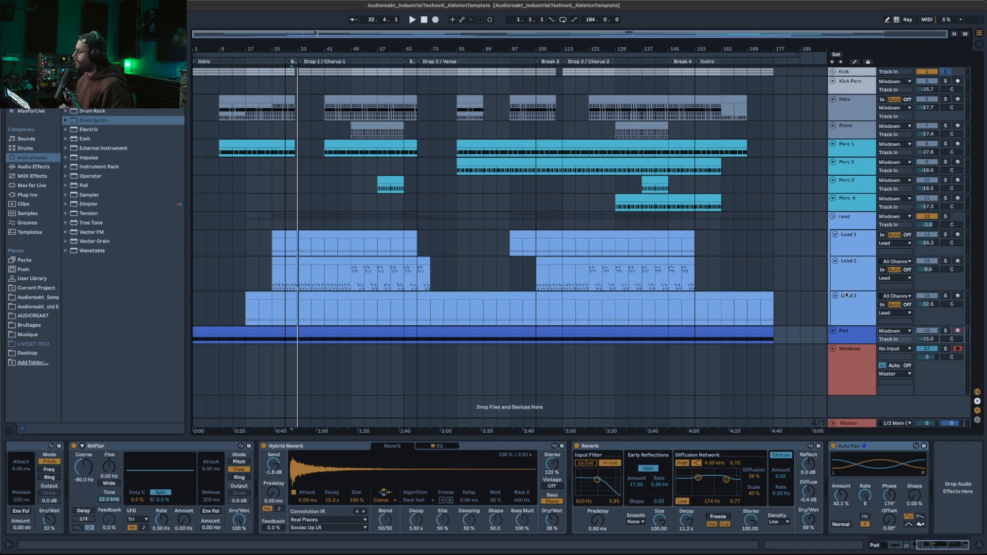
{"action": "left_click", "coordinate": [856, 375]}
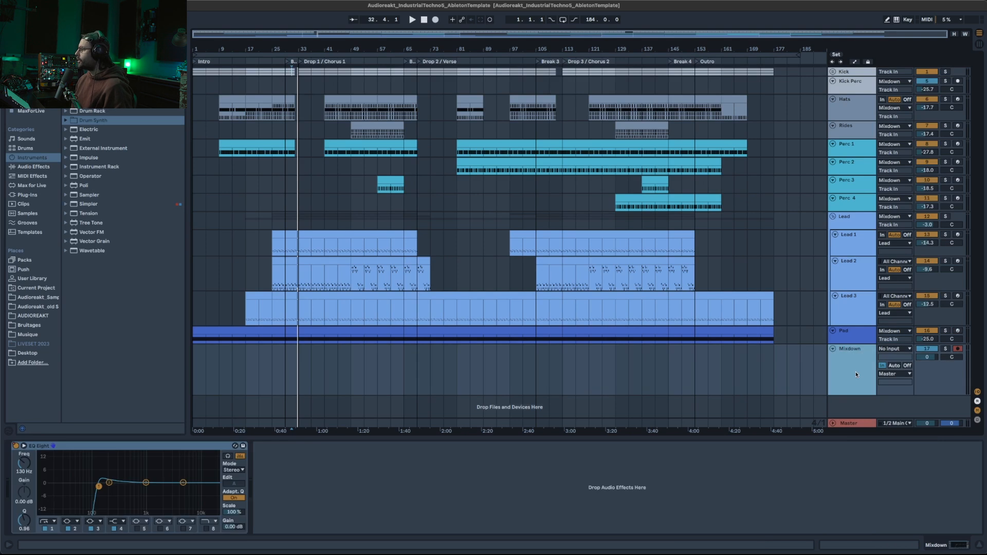
Open the Master track's mastering rack, reveal its device chain, and bypass and re-enable the whole rack.
{"action": "left_click", "coordinate": [848, 424]}
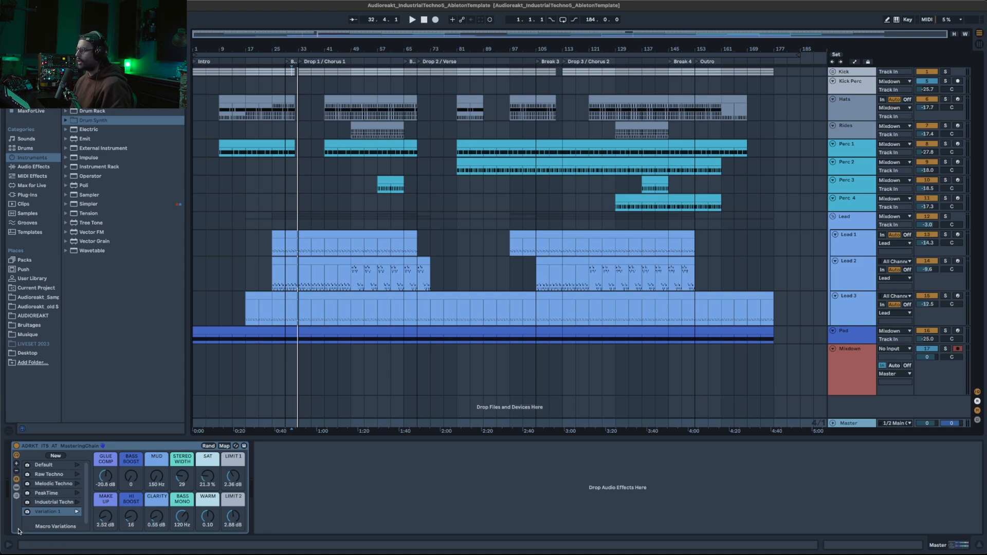
{"action": "left_click", "coordinate": [16, 487]}
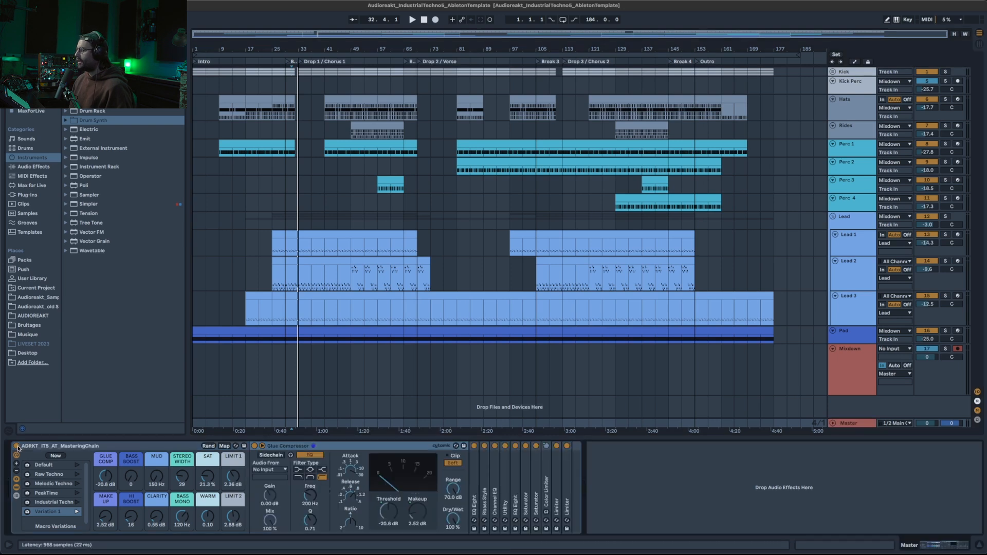
{"action": "left_click", "coordinate": [17, 447]}
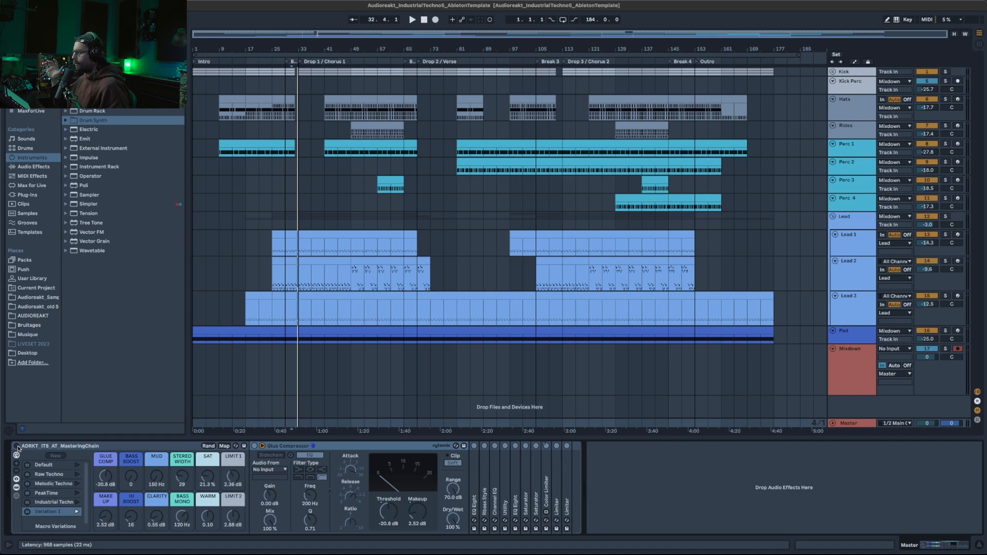
{"action": "left_click", "coordinate": [16, 446]}
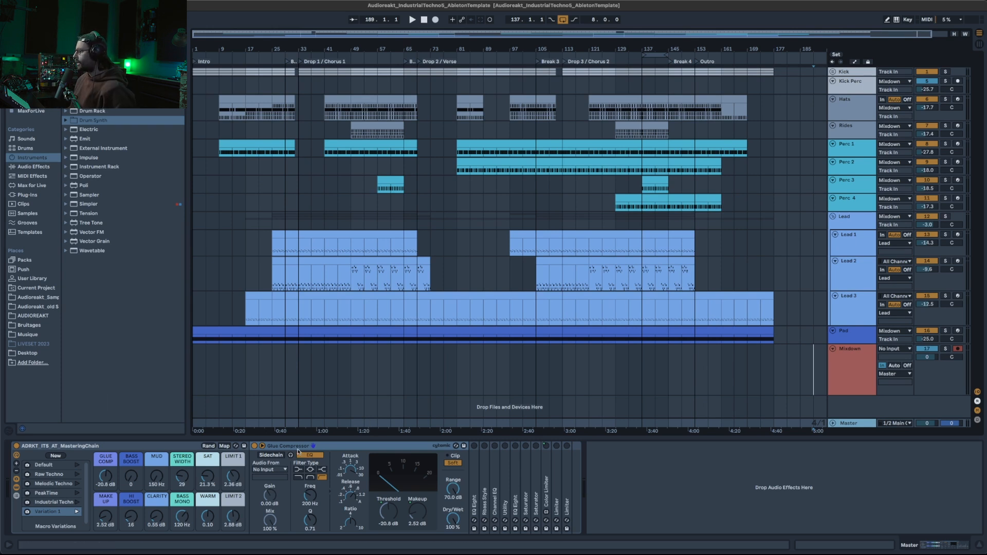
Play the Drop 3 loop from bar 137 and compare the master with the Glue Compressor off and on.
{"action": "key", "text": "space"}
{"action": "left_click", "coordinate": [656, 55]}
{"action": "key", "text": "space"}
{"action": "key", "text": "space"}
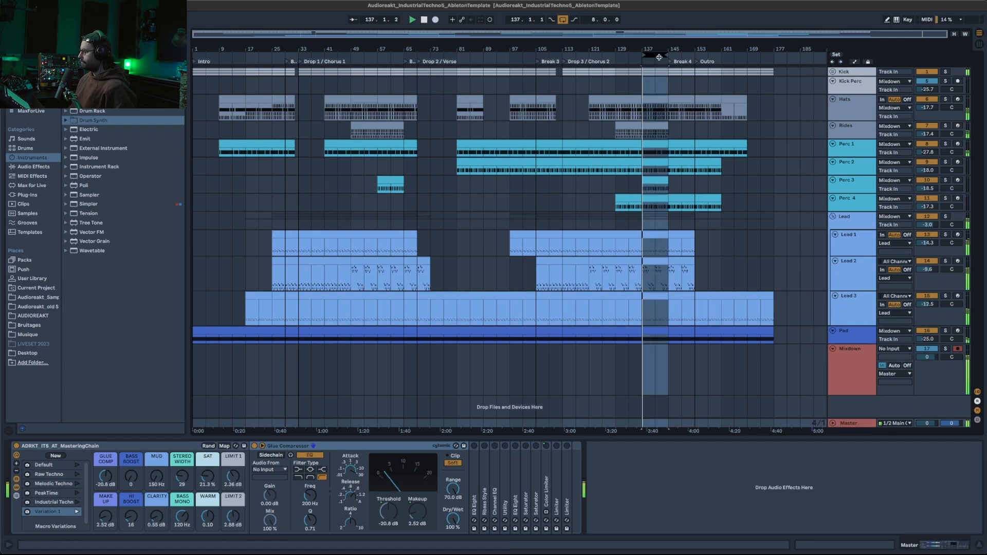
{"action": "left_click", "coordinate": [255, 447]}
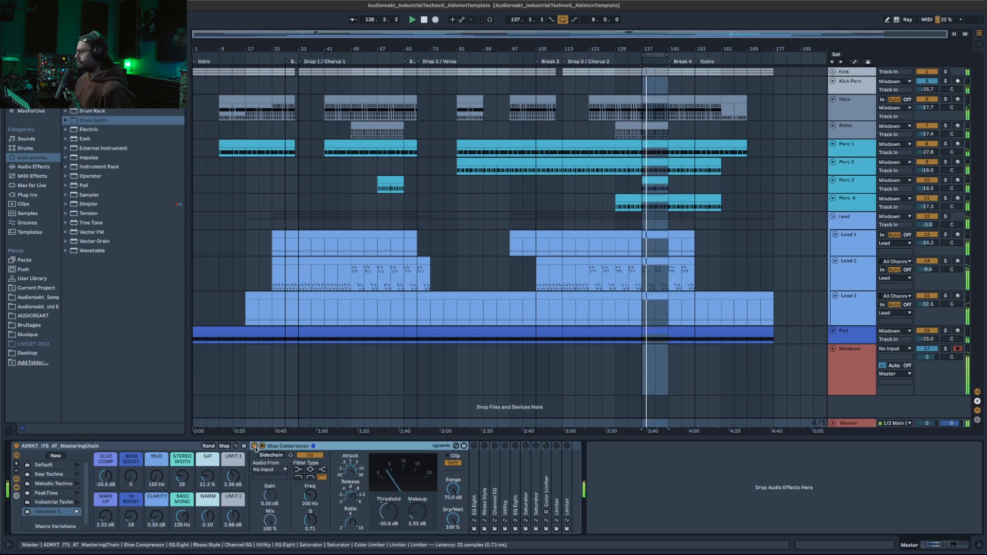
{"action": "left_click", "coordinate": [255, 447]}
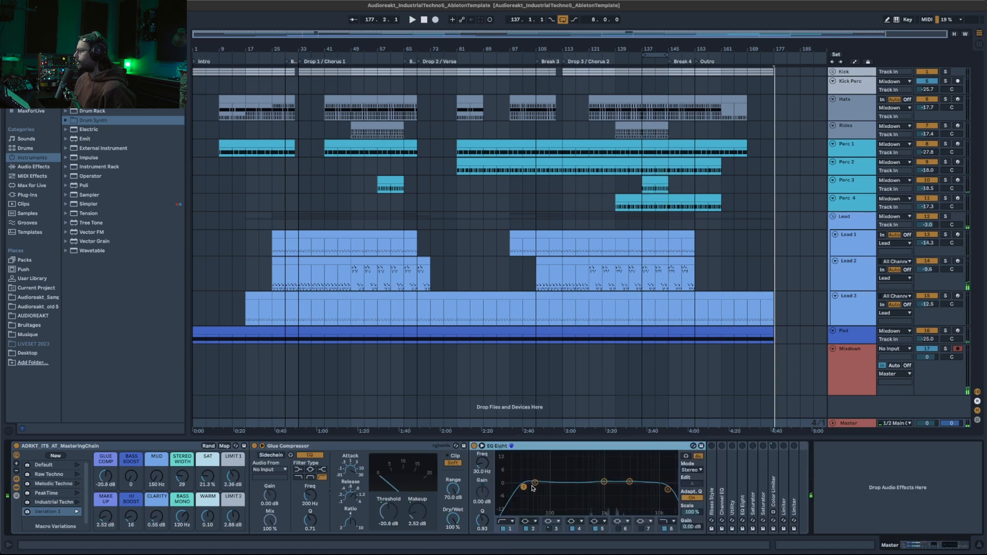
Examine the mastering EQ Eight's bands, and try a different Clarity macro setting before undoing it.
{"action": "left_click", "coordinate": [575, 528]}
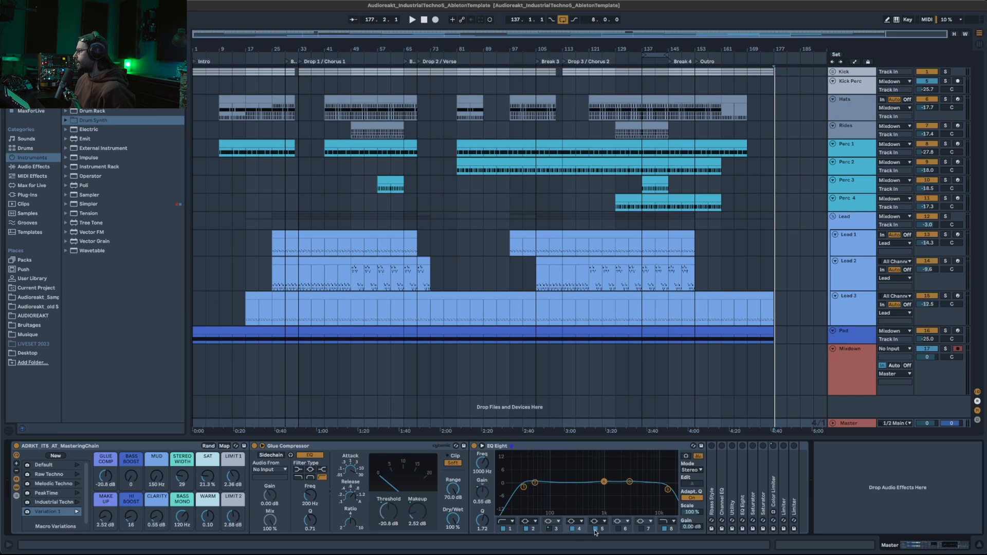
{"action": "left_click", "coordinate": [603, 530]}
{"action": "left_click", "coordinate": [580, 530]}
{"action": "left_click", "coordinate": [602, 530]}
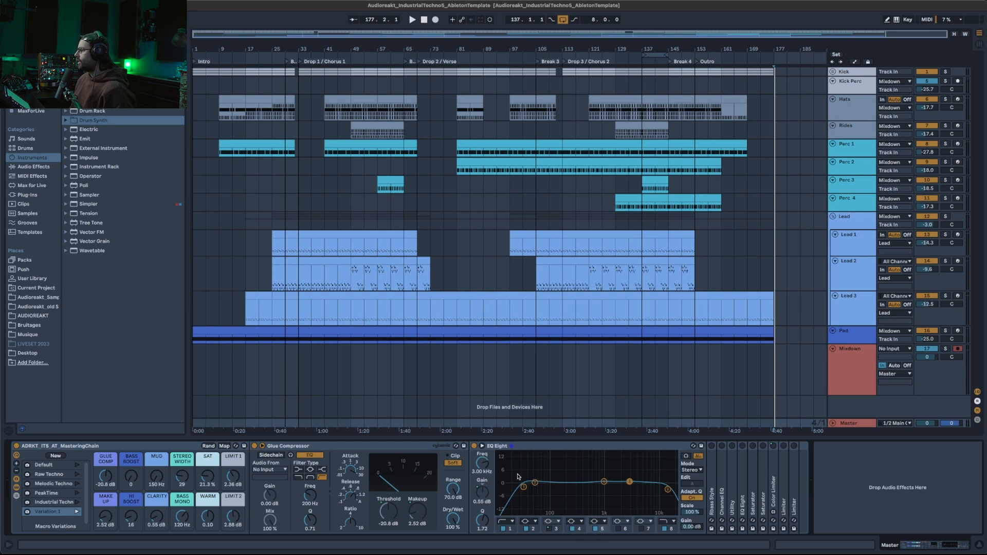
{"action": "left_click_drag", "start_coordinate": [159, 521], "coordinate": [158, 491]}
{"action": "key", "text": "super+z"}
{"action": "key", "text": "super+z"}
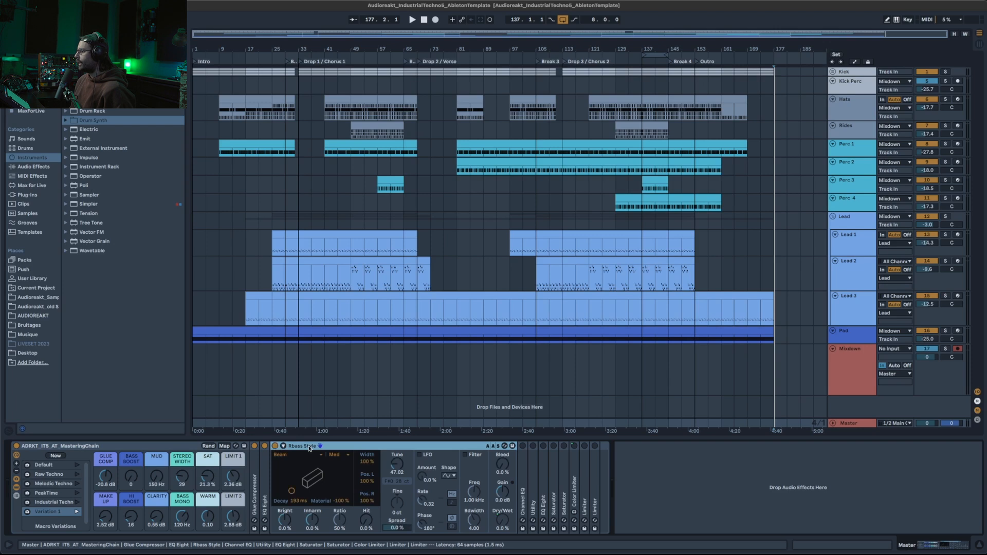
Collapse Rbass Style, expand and enable Channel EQ, and try the Hi Boost macro at 49 before undoing it.
{"action": "double_click", "coordinate": [309, 448]}
{"action": "double_click", "coordinate": [284, 462]}
{"action": "left_click", "coordinate": [286, 446]}
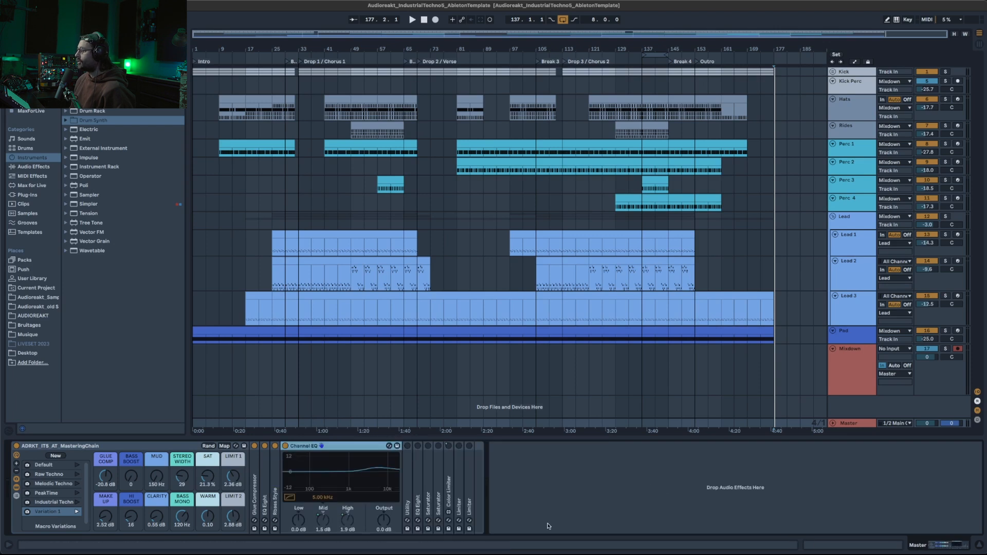
{"action": "left_click_drag", "start_coordinate": [131, 517], "coordinate": [131, 498]}
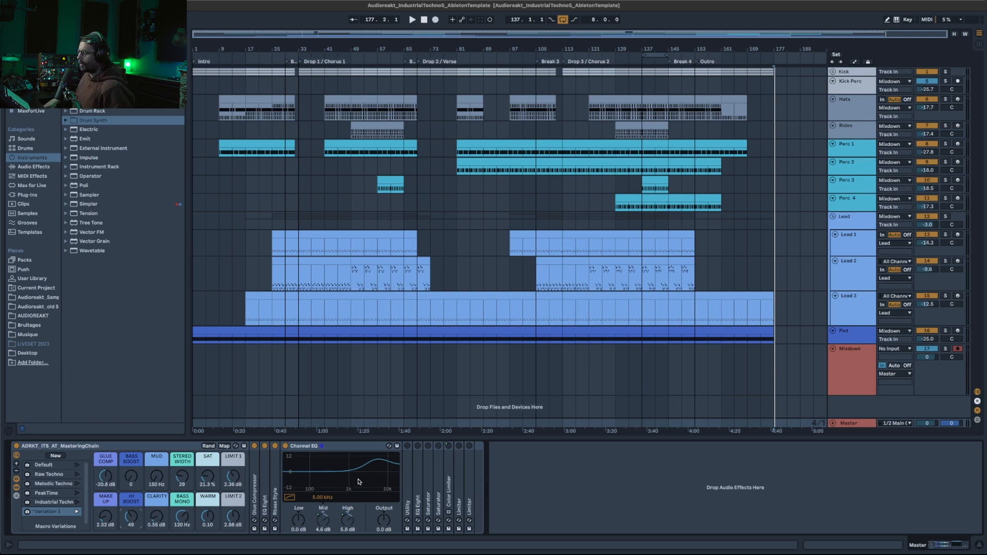
{"action": "key", "text": "super+z"}
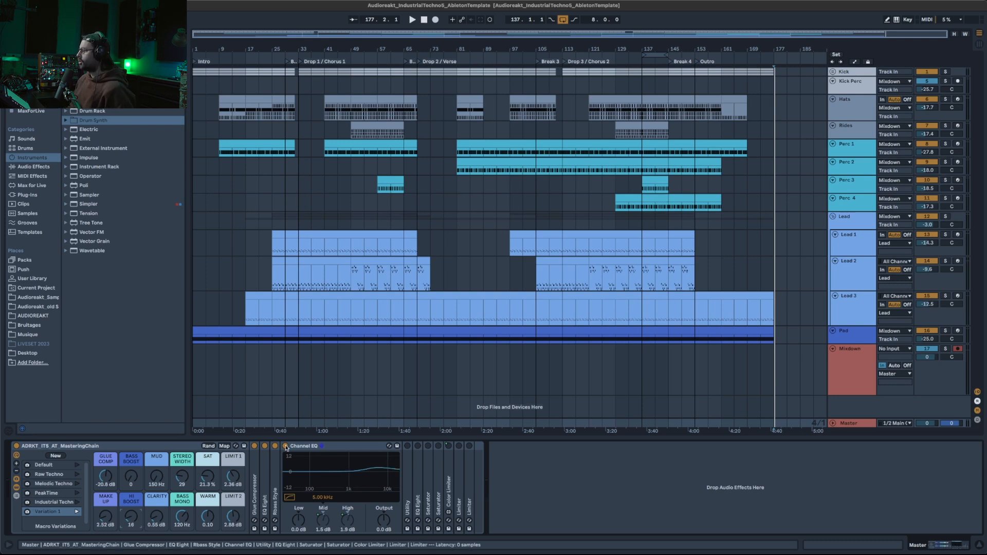
Play the Drop 3 loop and compare the master with Channel EQ bypassed and enabled.
{"action": "left_click", "coordinate": [286, 446]}
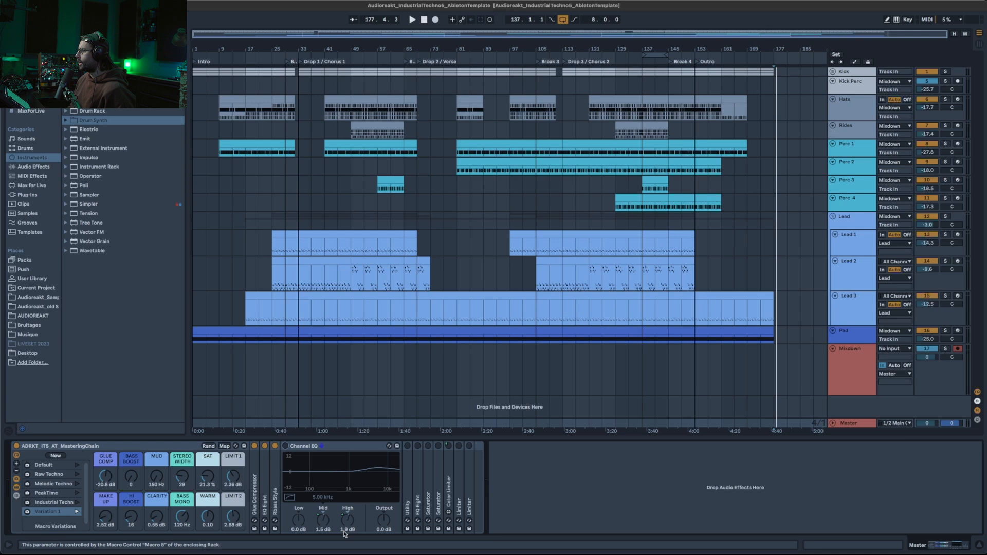
{"action": "key", "text": "space"}
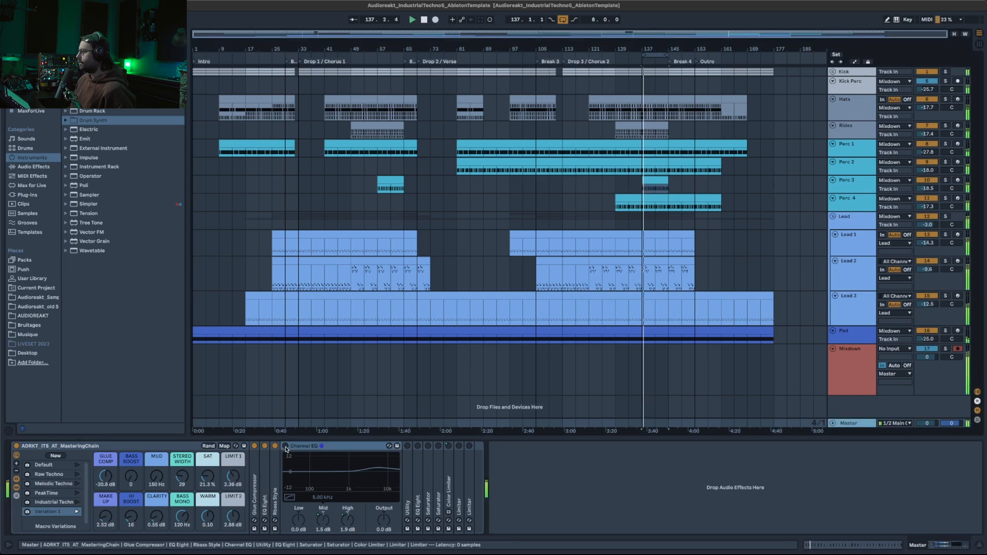
{"action": "left_click", "coordinate": [286, 447]}
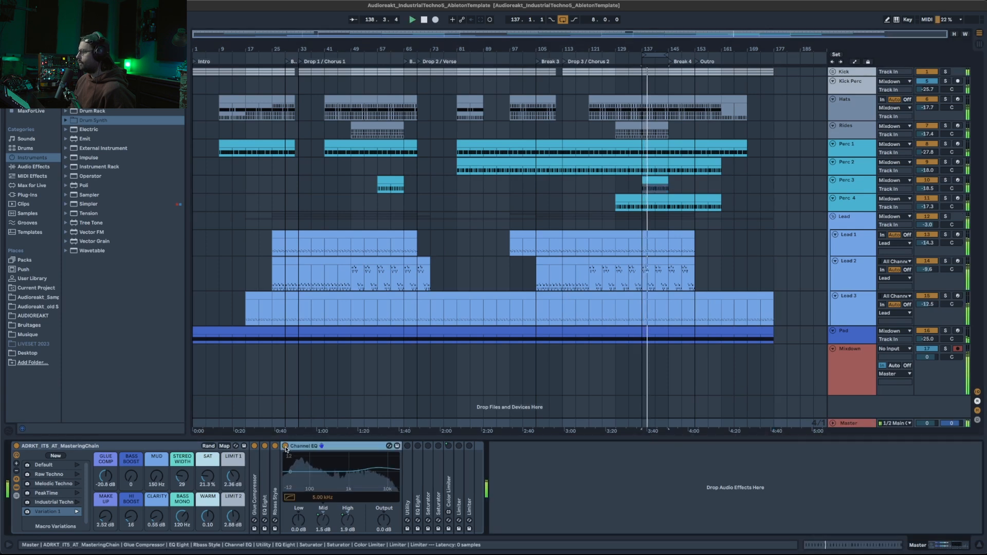
{"action": "left_click", "coordinate": [286, 447]}
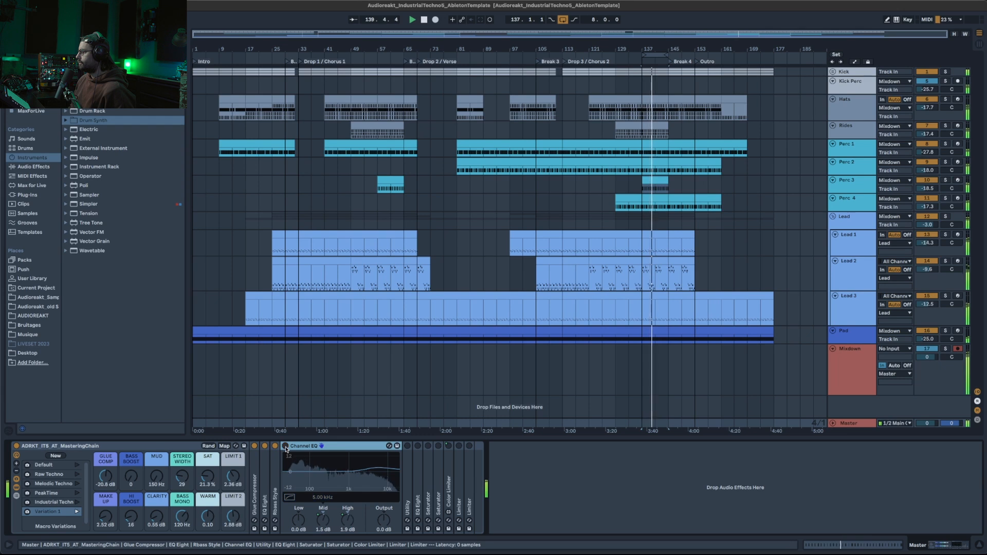
{"action": "left_click", "coordinate": [286, 446]}
{"action": "key", "text": "space"}
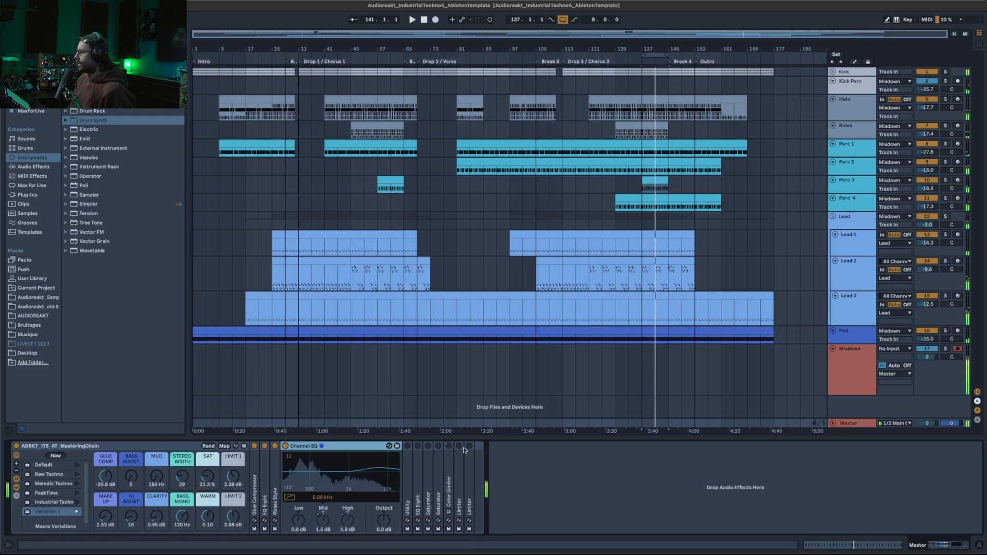
Move playback past the Outro, return to the Master chain, and replace the Channel EQ view with Utility's controls.
{"action": "left_click", "coordinate": [800, 393]}
{"action": "key", "text": "space"}
{"action": "left_click", "coordinate": [868, 423]}
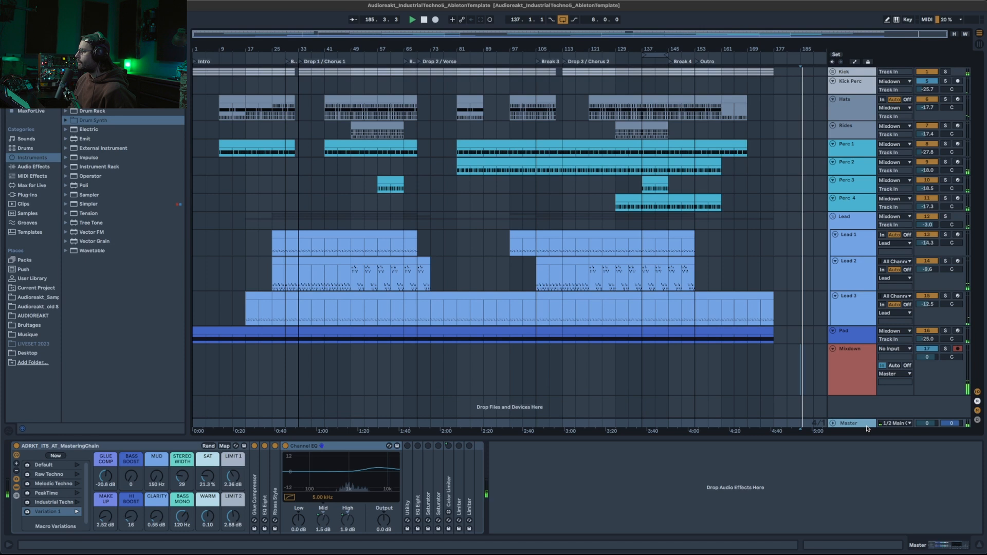
{"action": "double_click", "coordinate": [312, 448]}
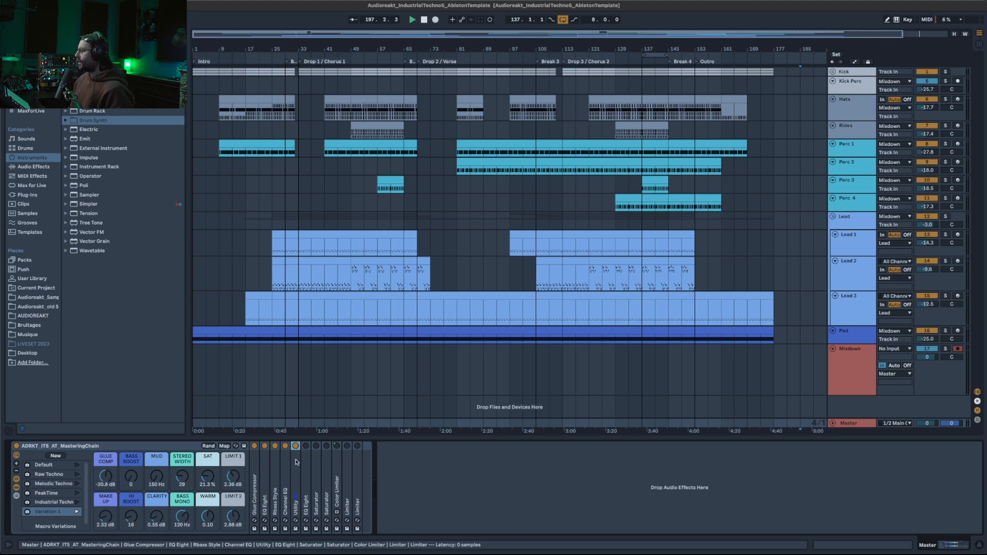
{"action": "double_click", "coordinate": [296, 449]}
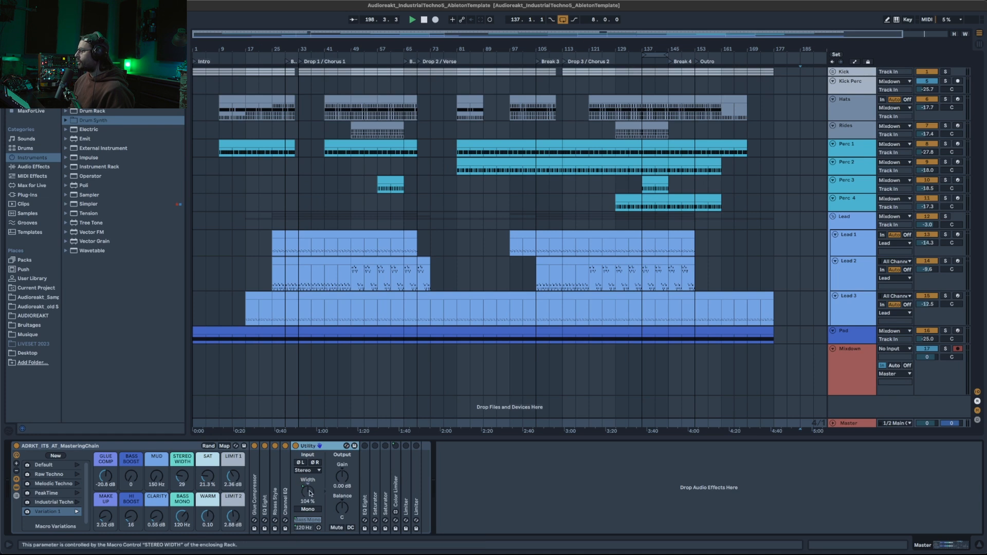
Collapse Utility, expand and enable the mid/side EQ Eight, and select its 5.00 kHz band.
{"action": "double_click", "coordinate": [309, 446]}
{"action": "double_click", "coordinate": [307, 445]}
{"action": "left_click", "coordinate": [307, 446]}
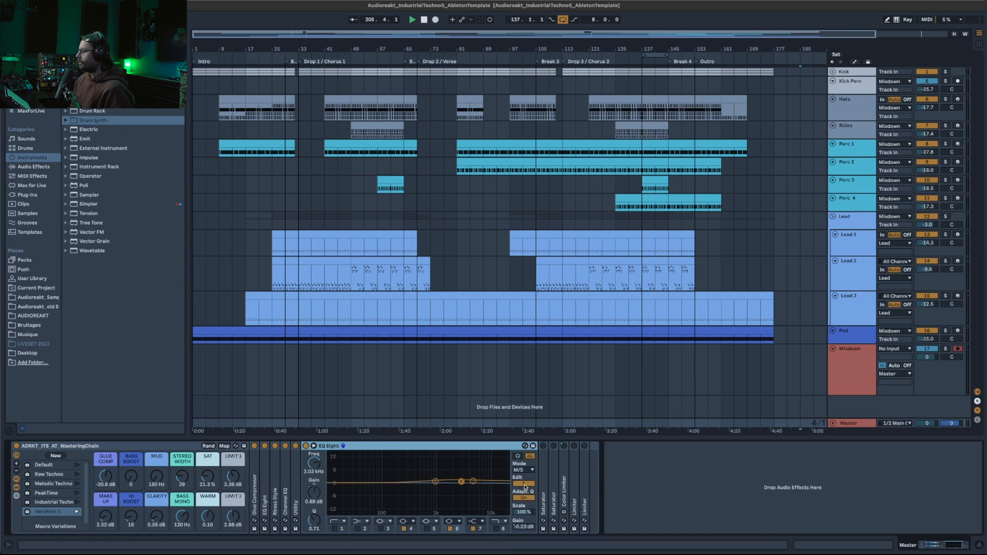
{"action": "left_click", "coordinate": [474, 482]}
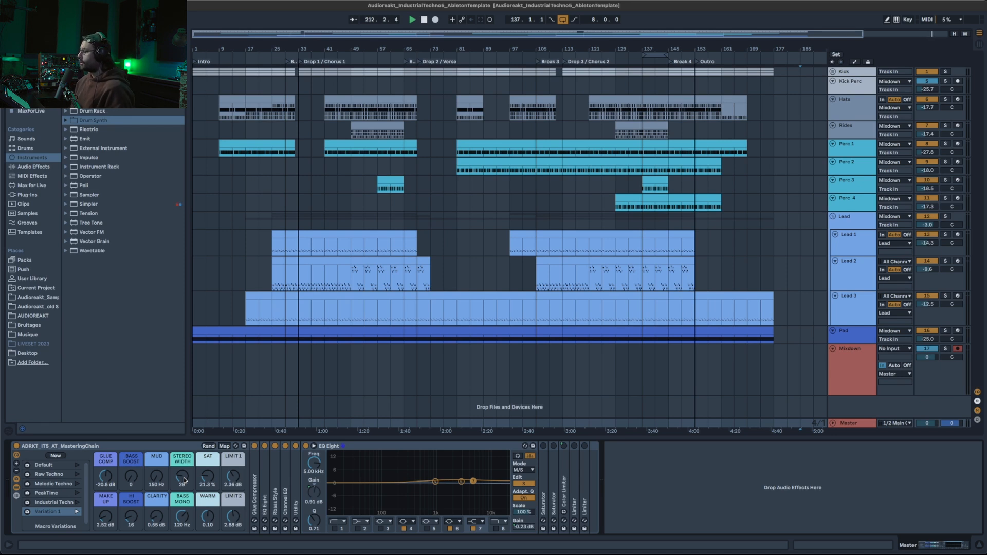
Try the Stereo Width macro at 0 and undo it, then compare the loop with the mid/side EQ Eight off and on.
{"action": "left_click_drag", "start_coordinate": [182, 477], "coordinate": [182, 502]}
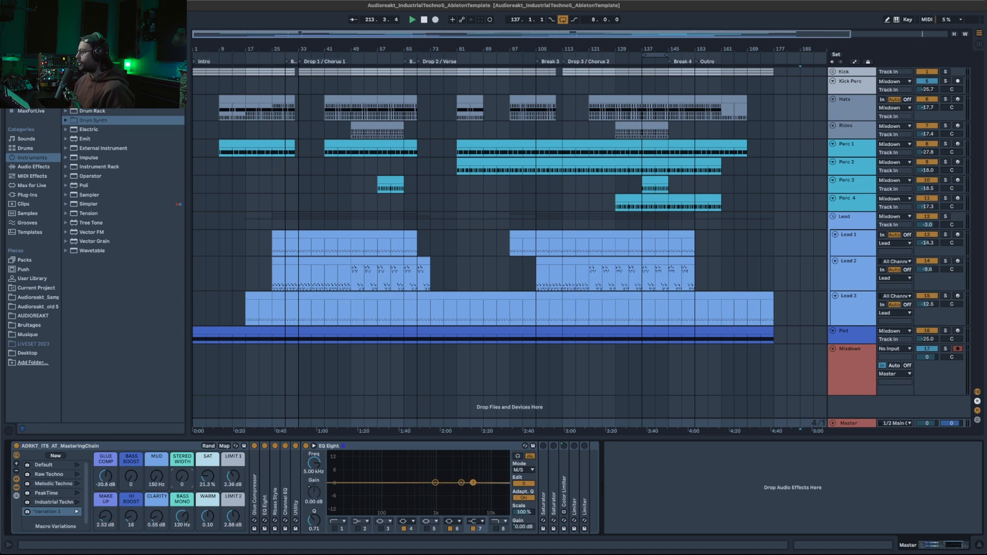
{"action": "key", "text": "space"}
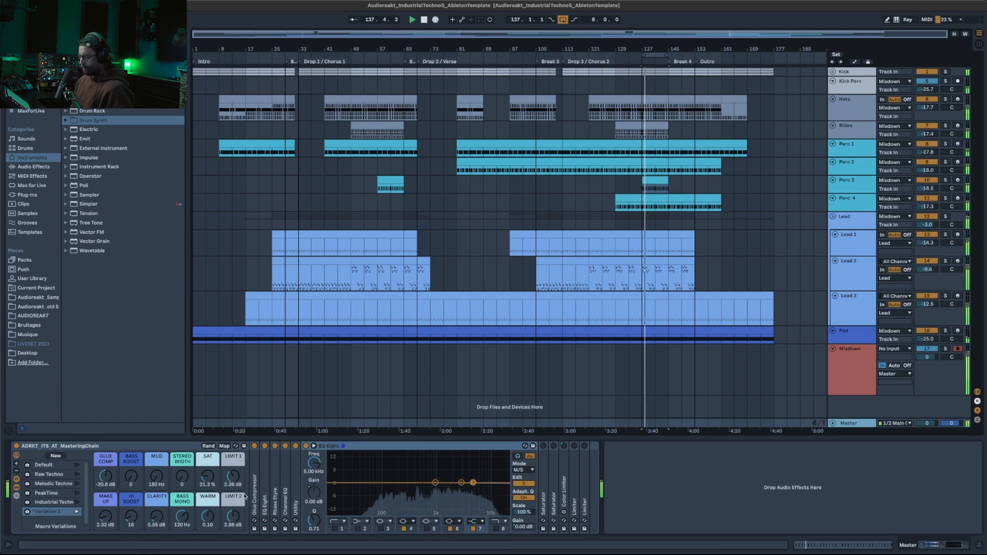
{"action": "key", "text": "super+z"}
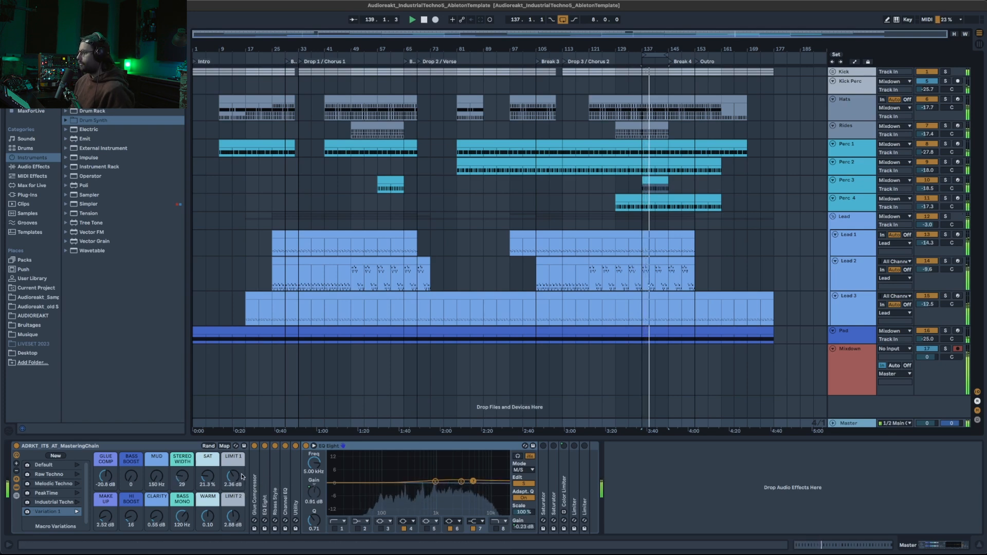
{"action": "left_click", "coordinate": [306, 446]}
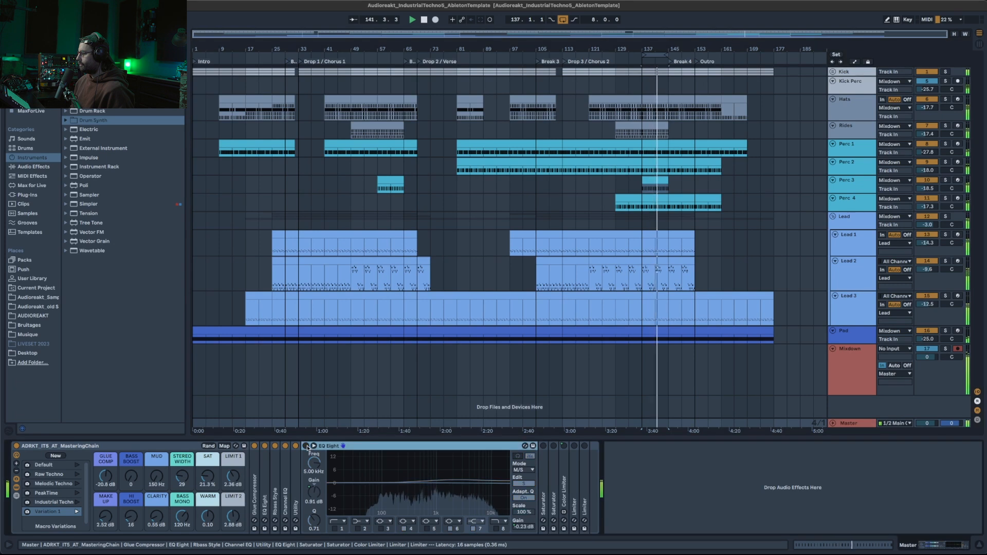
{"action": "left_click", "coordinate": [306, 447]}
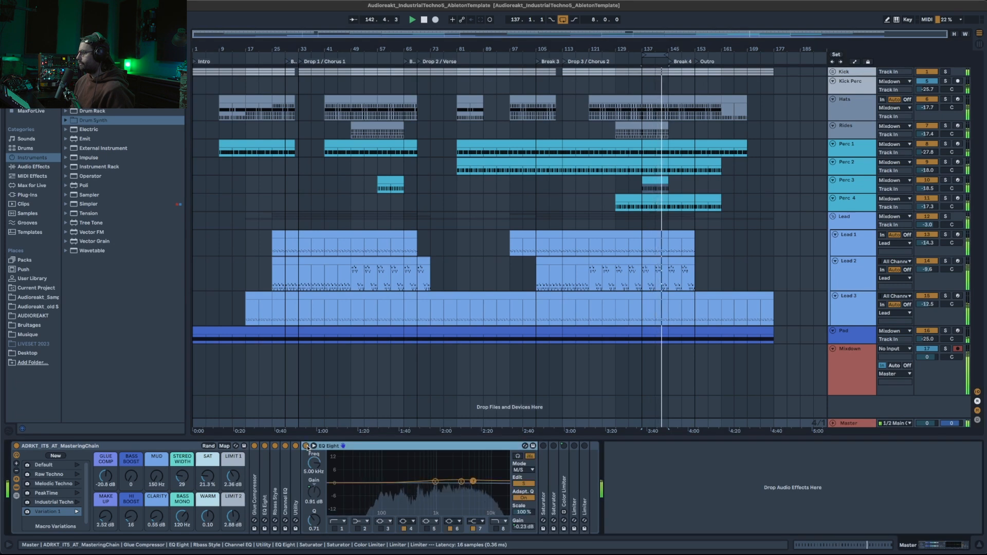
Collapse the mid/side EQ Eight, enable the two Saturators, and review their Digital Clip and Analog Clip settings.
{"action": "double_click", "coordinate": [332, 447]}
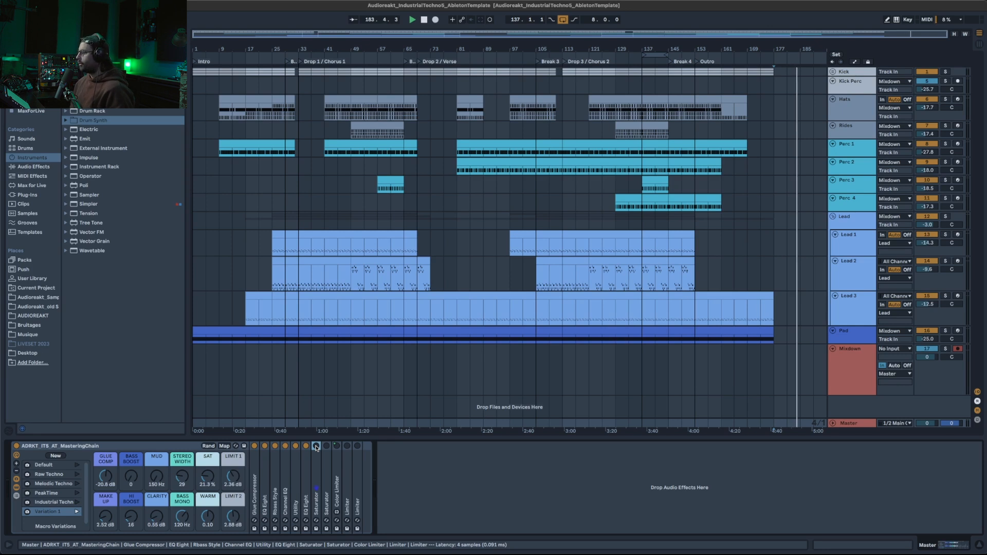
{"action": "left_click", "coordinate": [316, 447]}
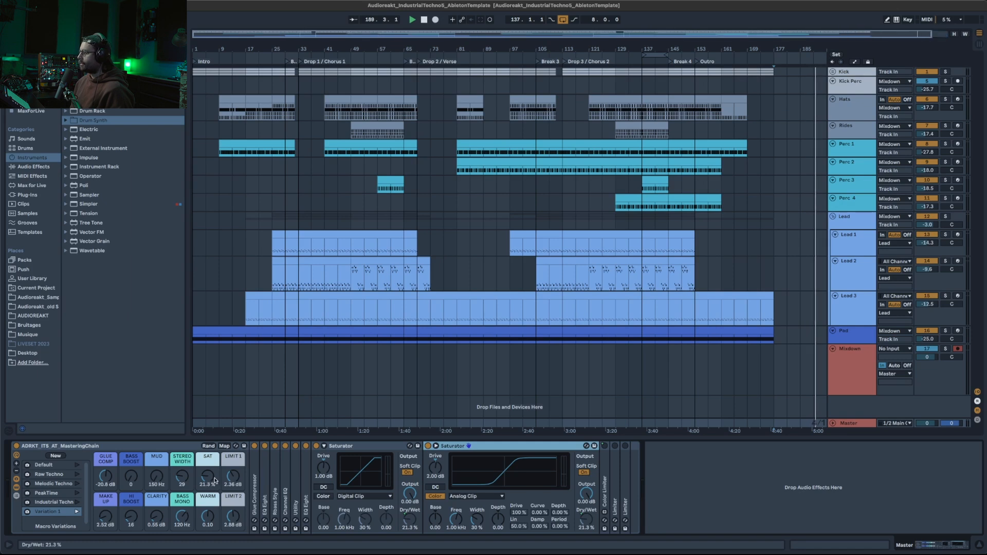
{"action": "left_click", "coordinate": [374, 450]}
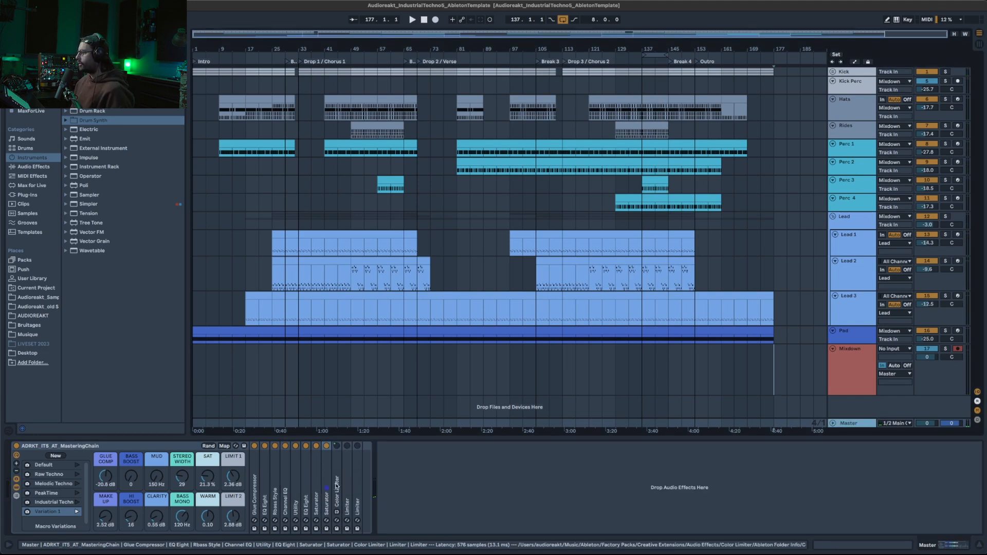
Expand and enable the Color Limiter, and audition it on the Drop 3 loop while trying the Warm macro.
{"action": "double_click", "coordinate": [337, 486]}
{"action": "left_click", "coordinate": [336, 447]}
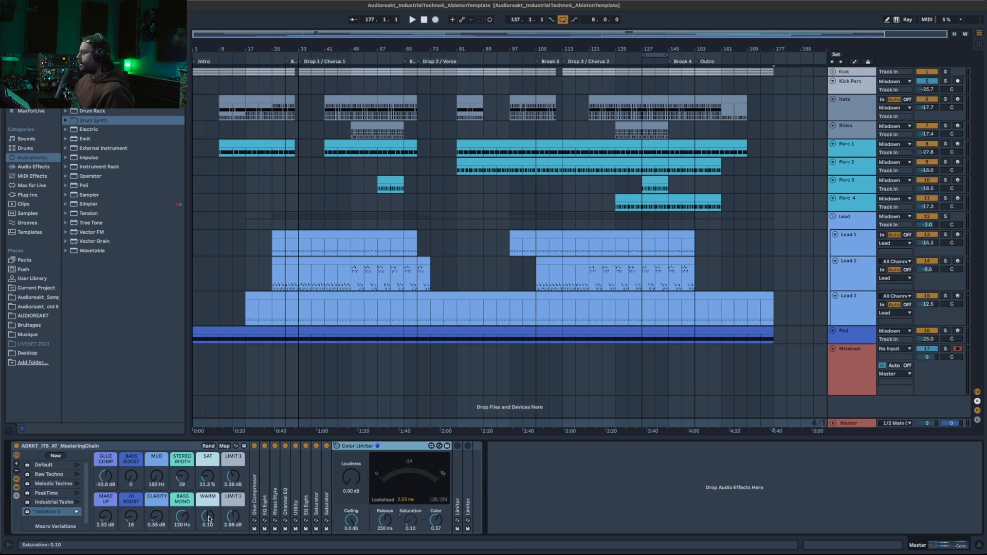
{"action": "left_click_drag", "start_coordinate": [209, 519], "coordinate": [209, 529]}
{"action": "key", "text": "space"}
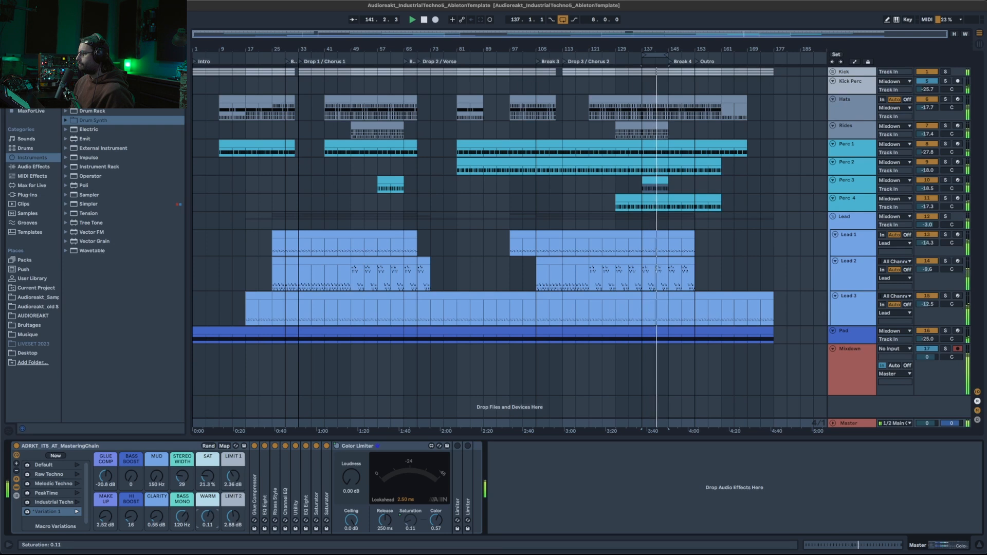
{"action": "left_click", "coordinate": [370, 448]}
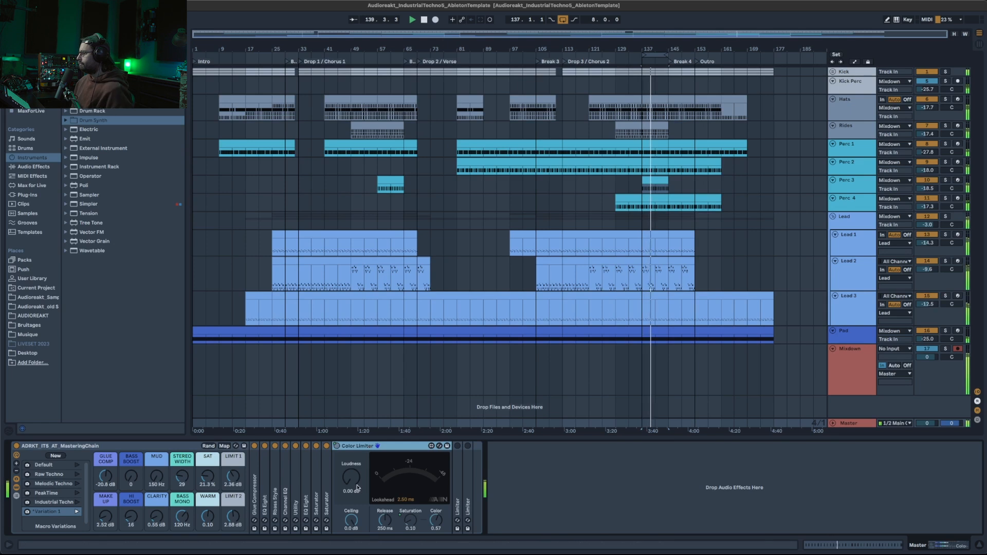
{"action": "key", "text": "space"}
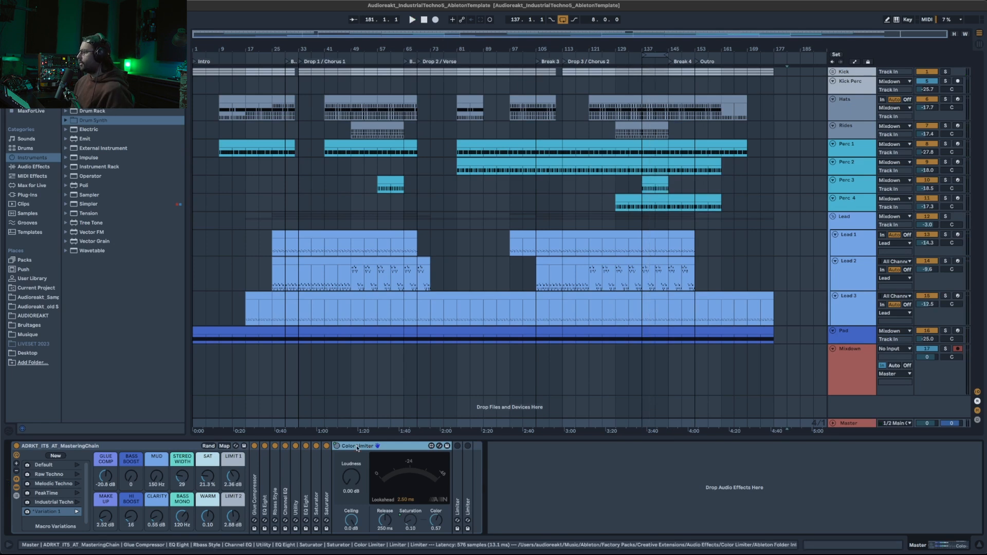
Collapse the Color Limiter and expand the two Limiters at the end of the mastering chain.
{"action": "double_click", "coordinate": [358, 447]}
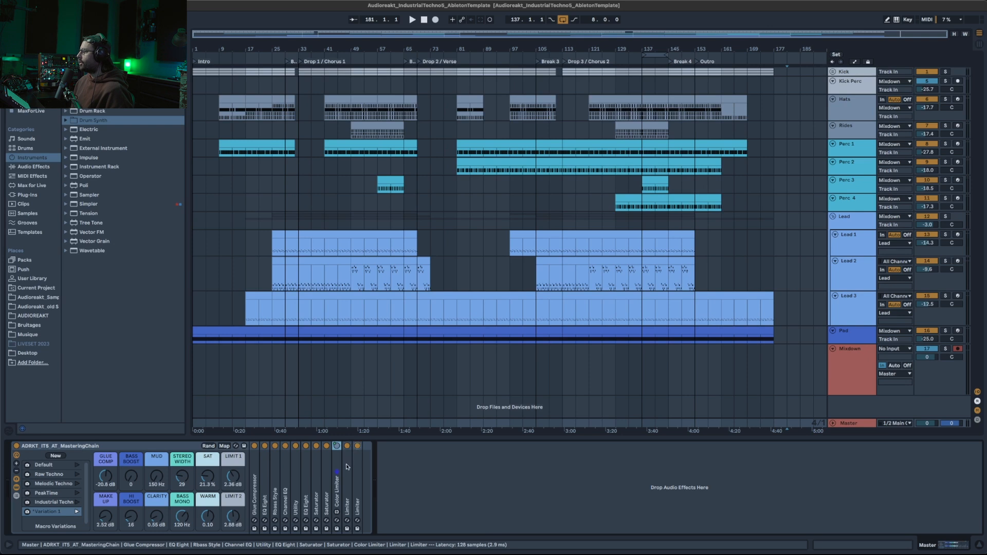
{"action": "double_click", "coordinate": [346, 467]}
{"action": "double_click", "coordinate": [411, 466]}
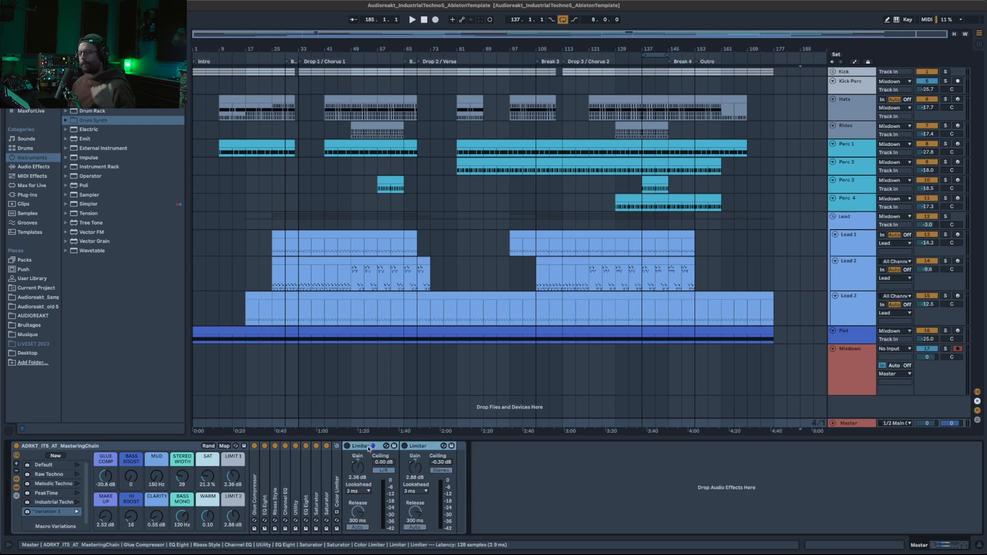
Play the Drop 3 loop and enable both Limiters while it runs.
{"action": "key", "text": "space"}
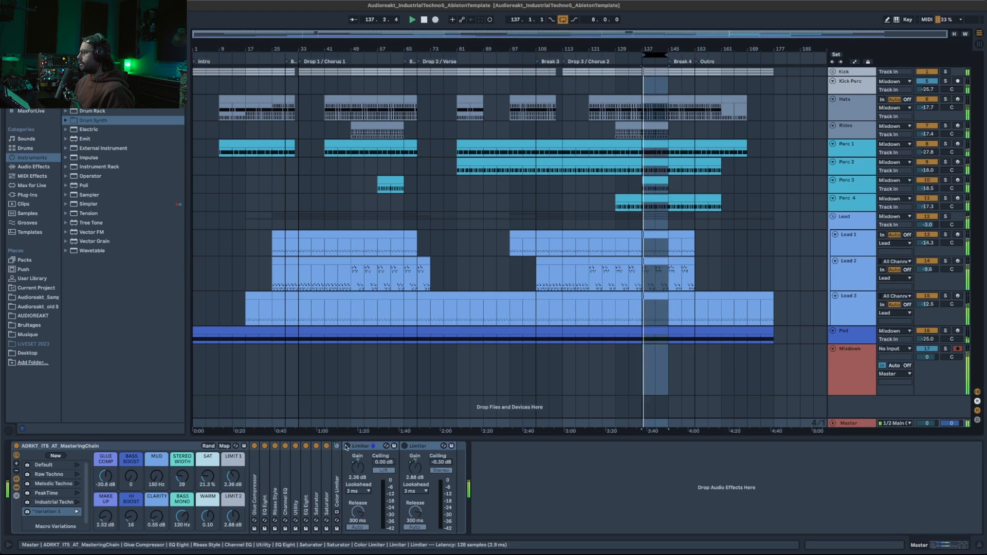
{"action": "left_click", "coordinate": [359, 447]}
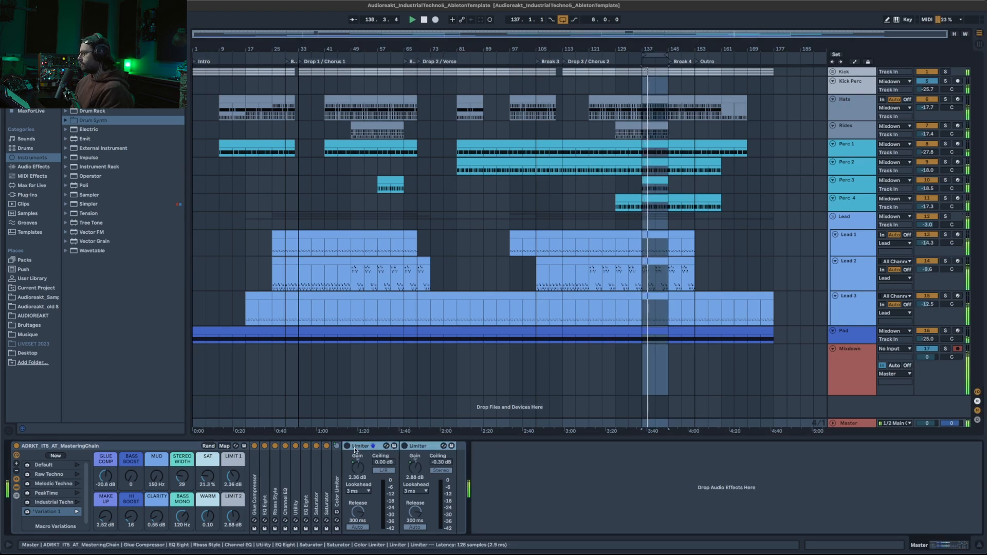
{"action": "left_click", "coordinate": [348, 446]}
{"action": "left_click", "coordinate": [404, 447]}
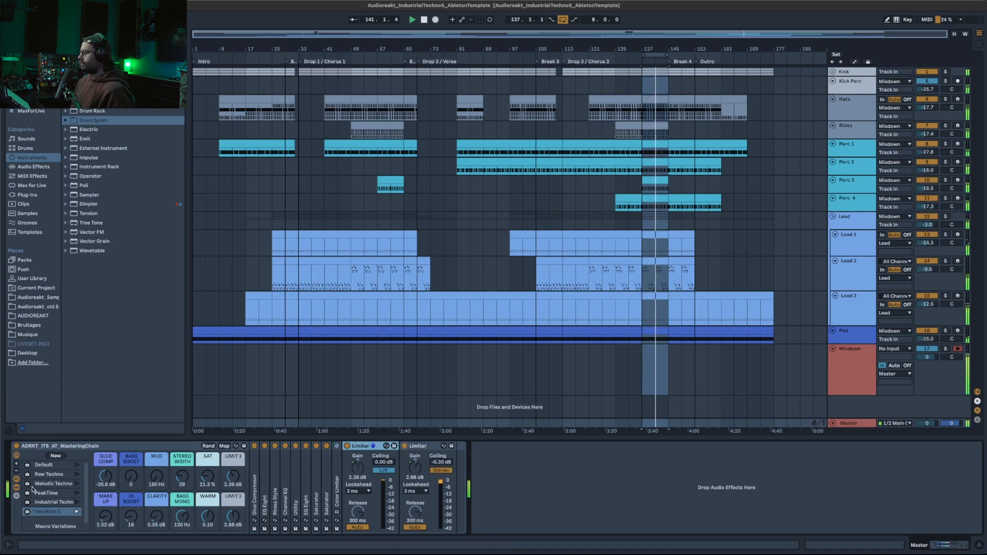
Hide the mastering rack's devices and compare the loop with the whole chain bypassed and active.
{"action": "key", "text": "Delete"}
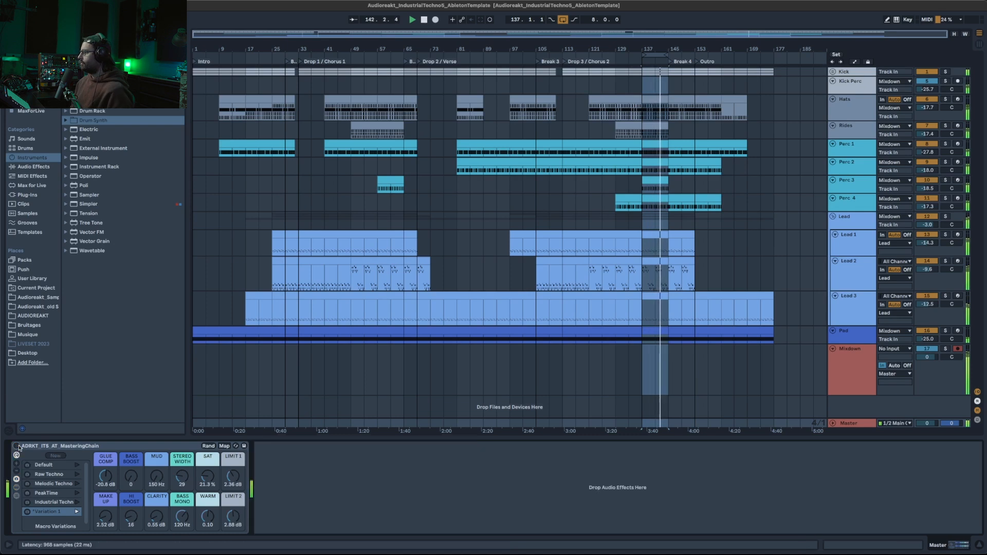
{"action": "left_click", "coordinate": [17, 447]}
{"action": "left_click", "coordinate": [18, 447]}
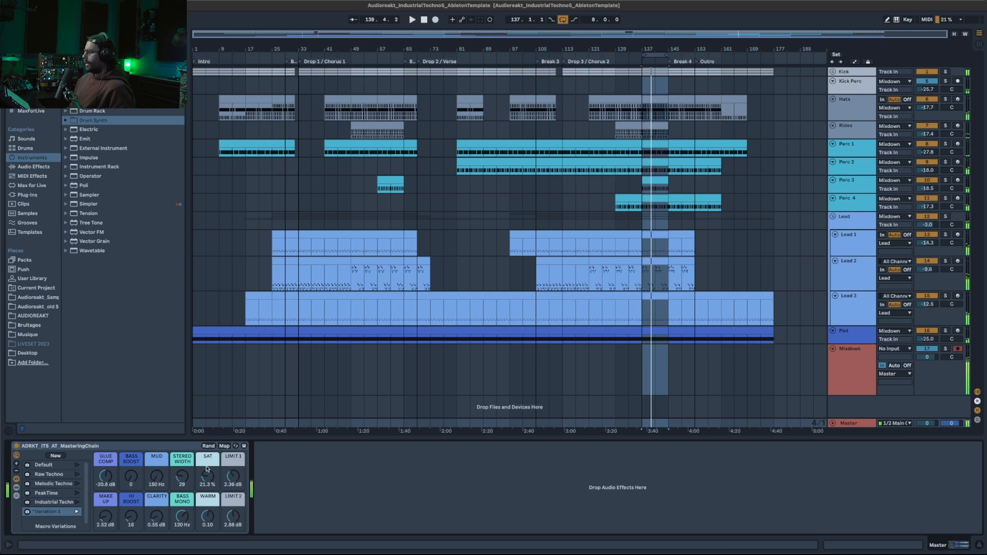
Stop playback with the insert position at bar 177 and reselect the Master track to show its mastering rack macros.
{"action": "left_click", "coordinate": [774, 387]}
{"action": "key", "text": "space"}
{"action": "left_click", "coordinate": [837, 424]}
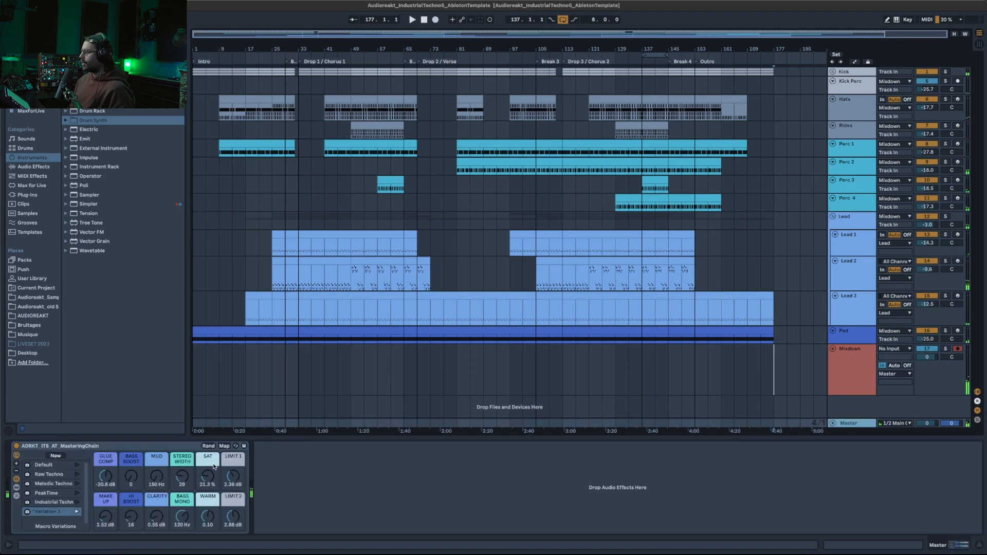